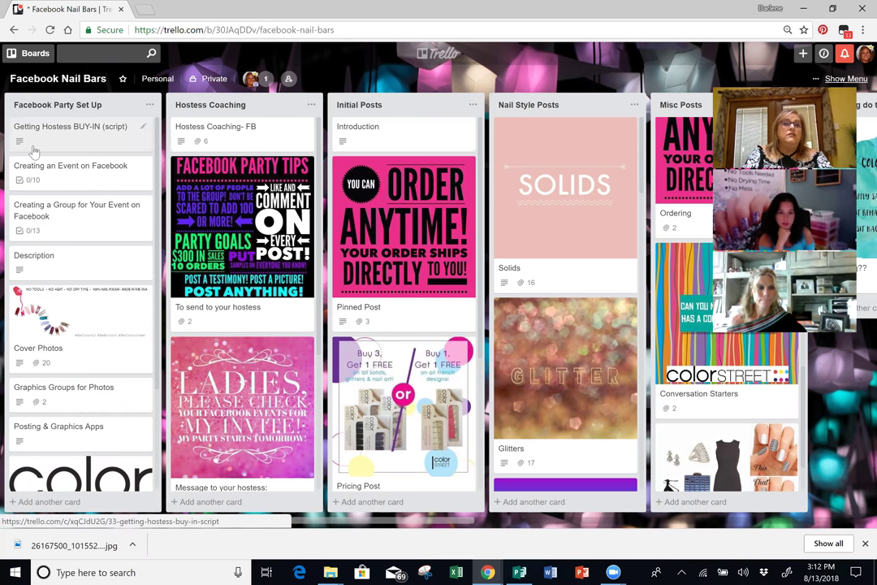
Review the hostess buy-in script card, then open the "Creating an Event on Facebook" checklist card.
click(82, 142)
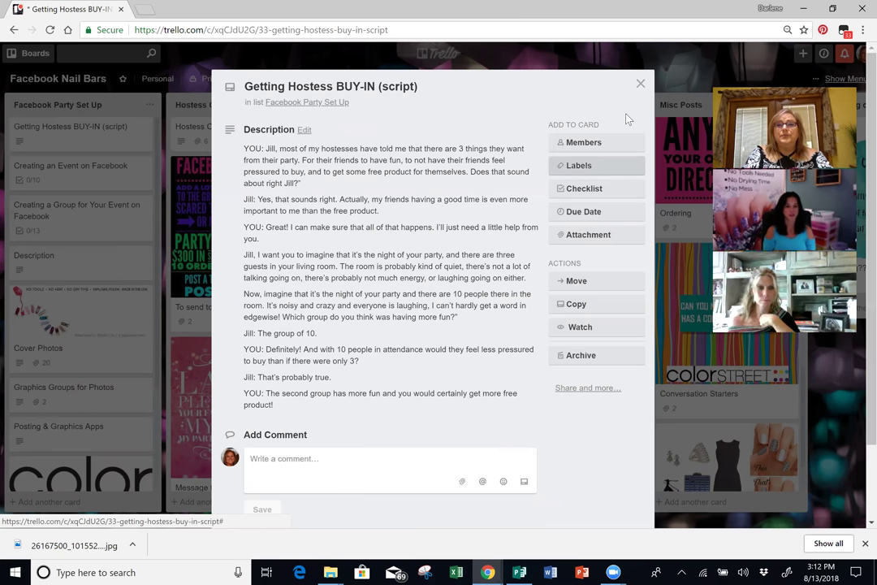
click(640, 83)
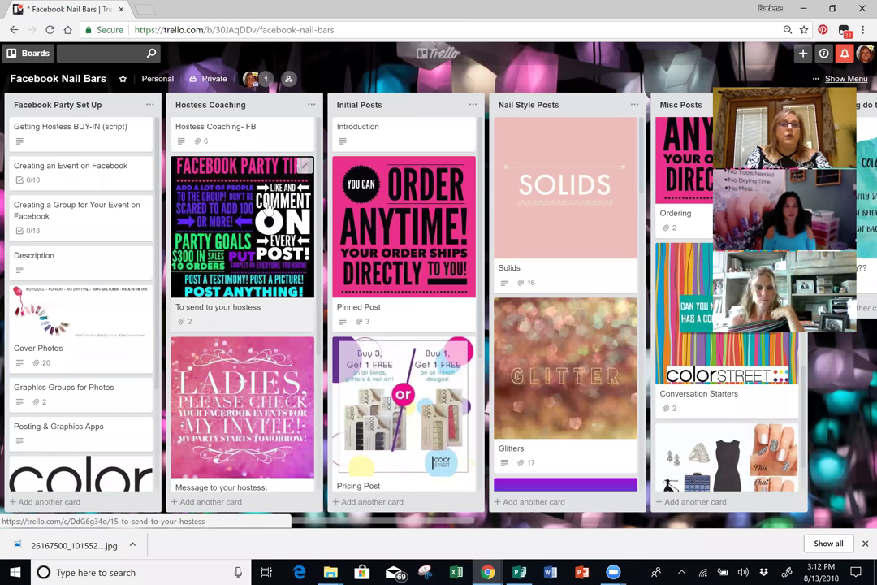
click(95, 175)
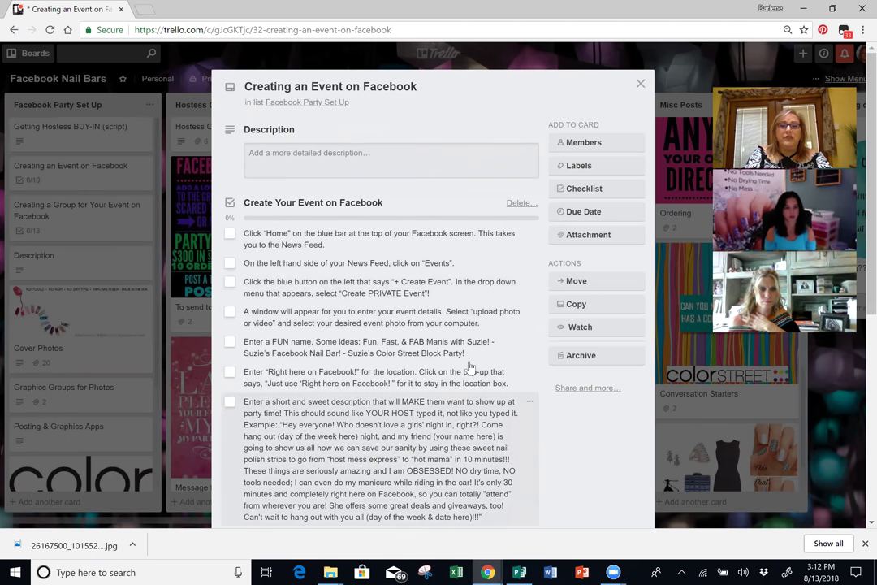
Switch to the Facebook window, go to Events from the home feed, and start creating a private event.
mouse_move(497, 571)
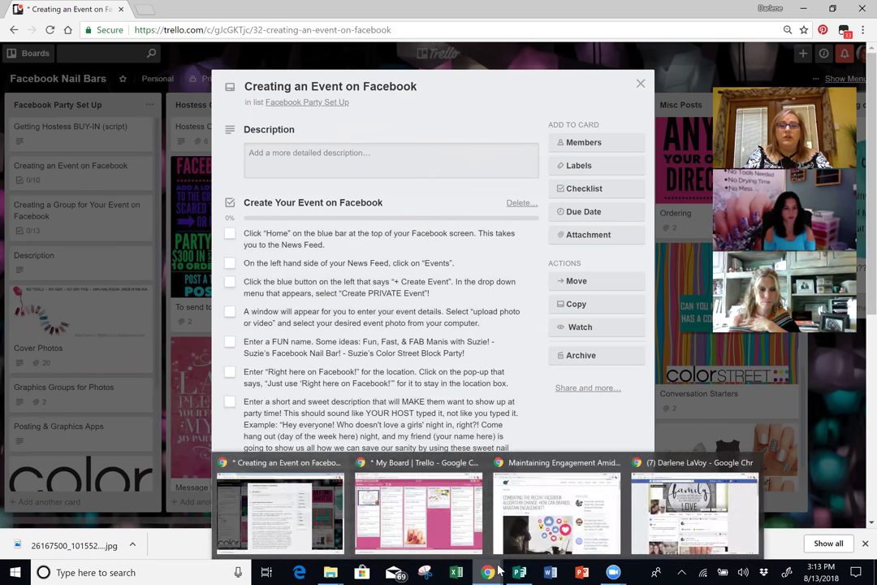
click(784, 528)
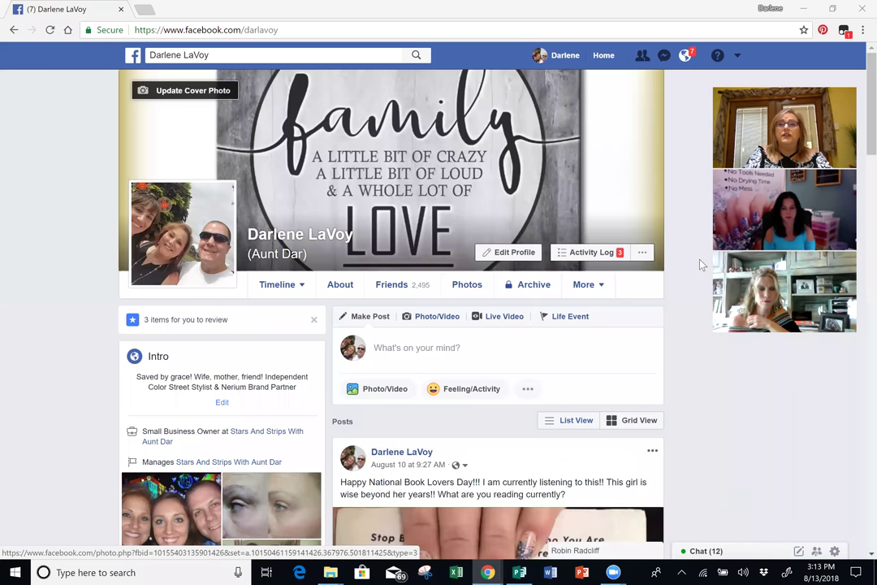
click(737, 55)
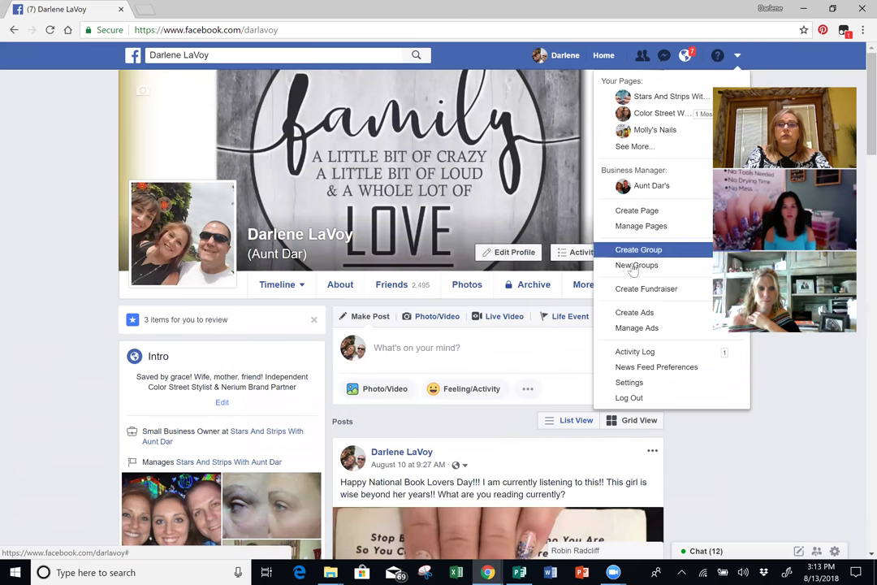
click(608, 56)
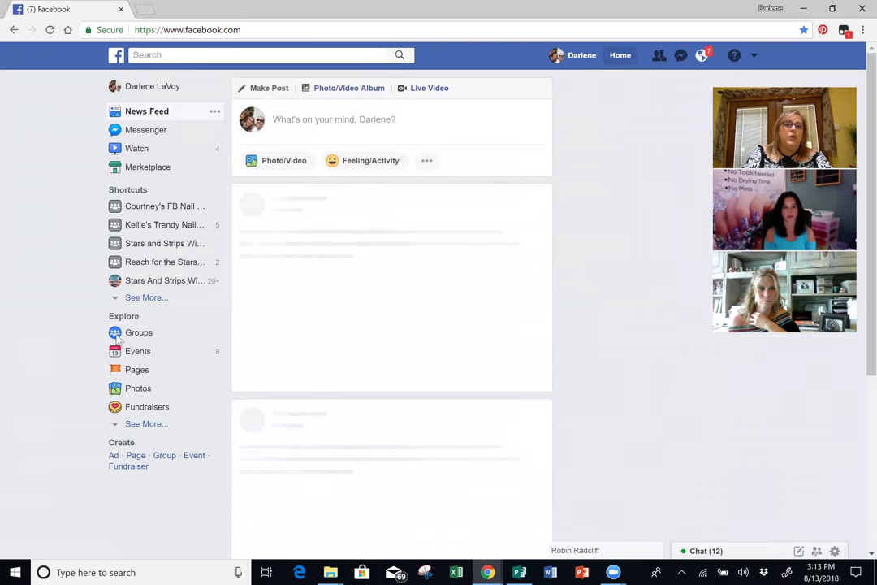
click(138, 354)
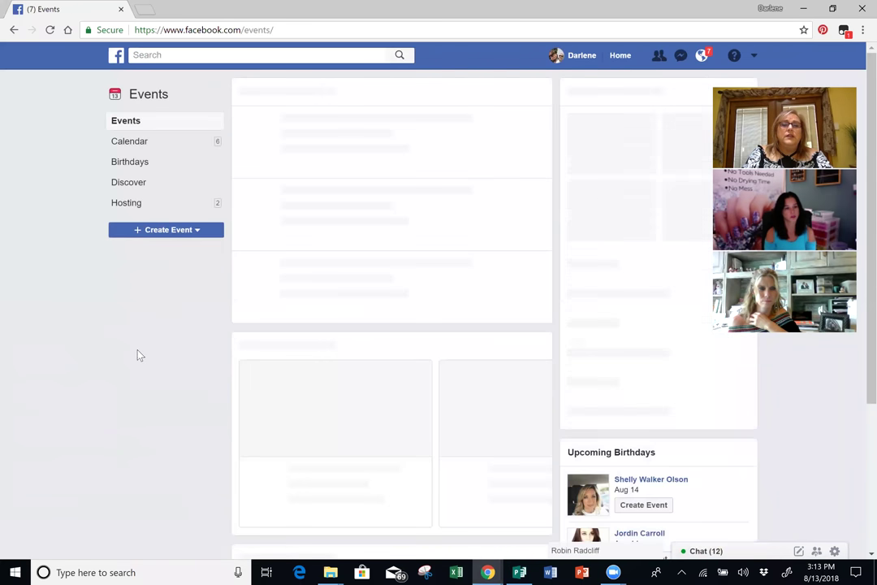
click(162, 231)
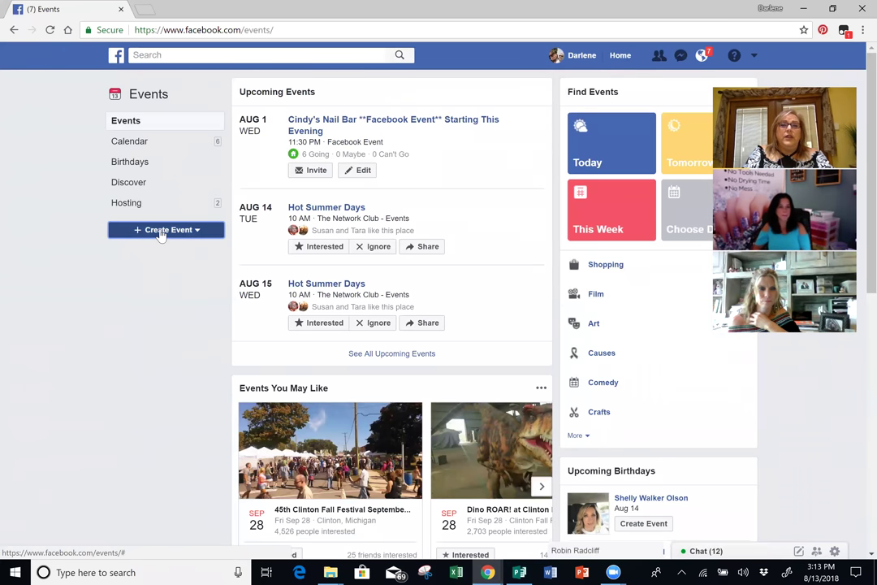
click(177, 276)
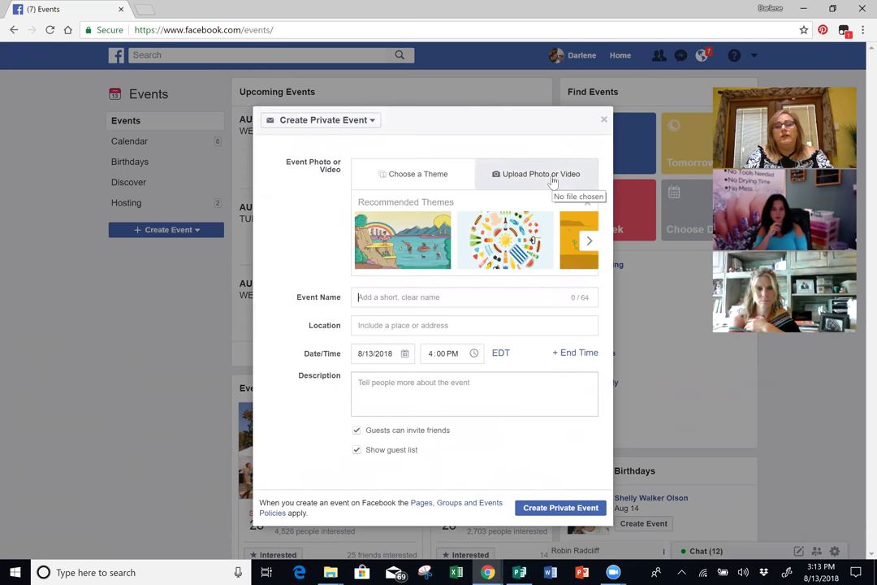
Name the event with the hostess's first name in the possessive followed by "Manis & Margaritas".
click(380, 297)
text(Debbie)
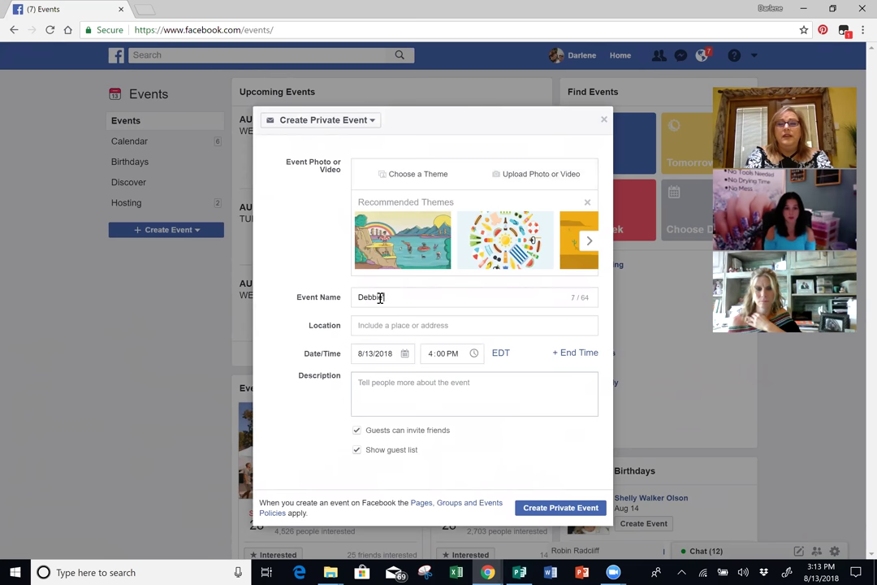
text('s Mani)
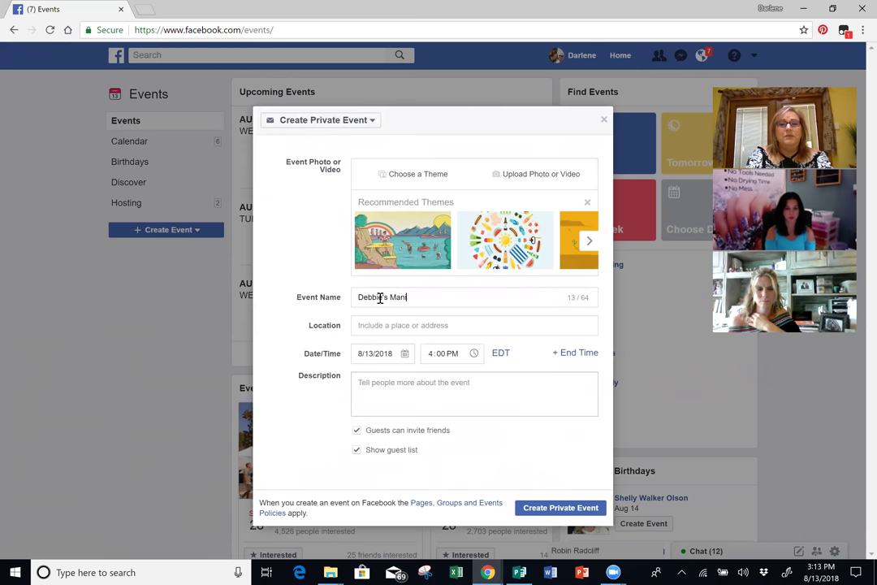
text(s)
text( & D)
key(BackSpace)
key(BackSpace)
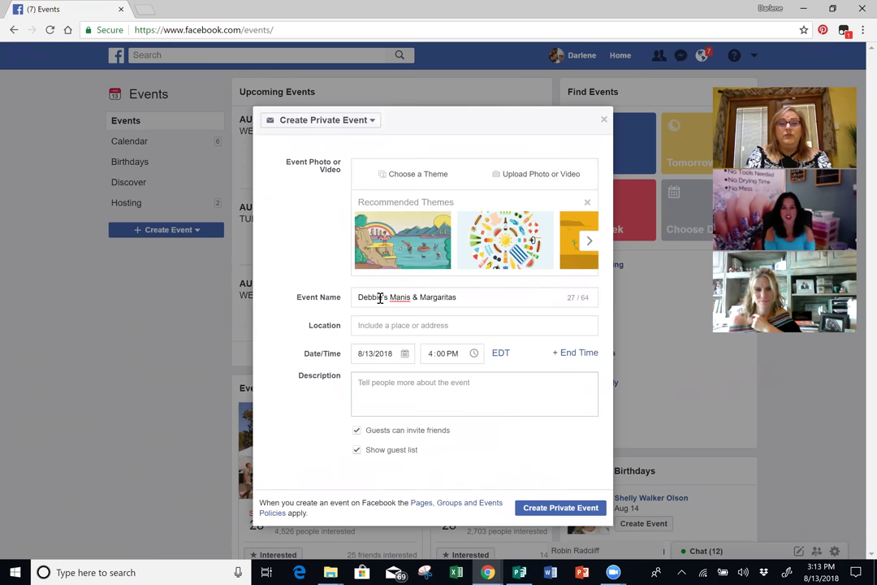
Enter "From the comfort of your own home." as the event's location.
click(377, 326)
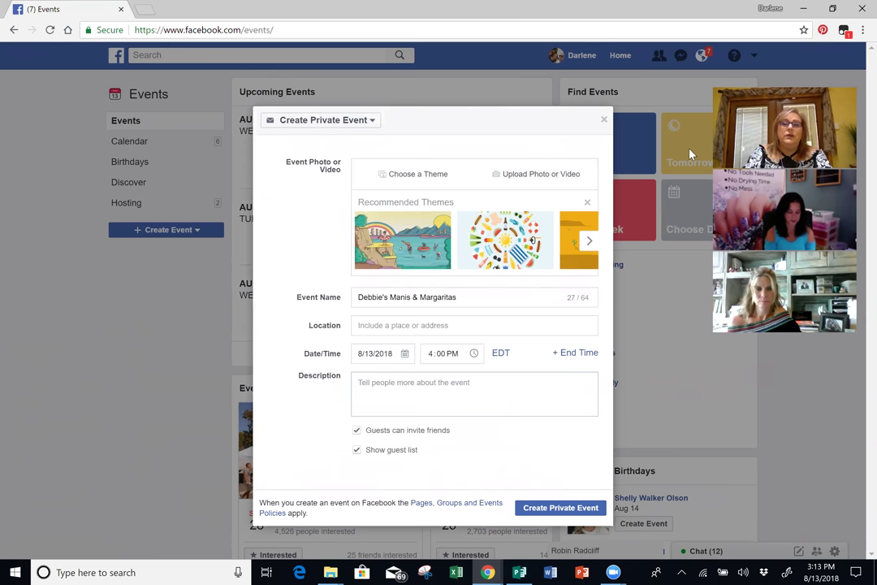
click(376, 327)
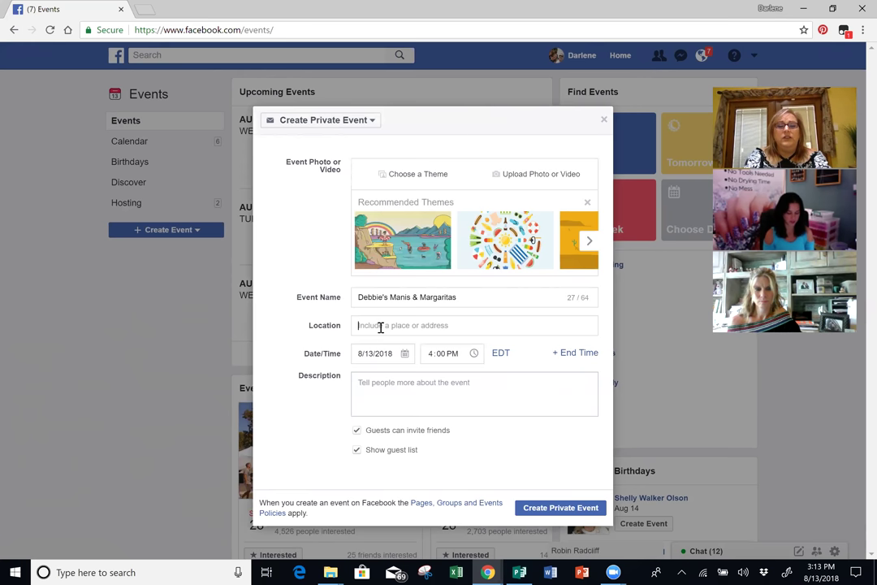
text(Form)
key(BackSpace)
key(BackSpace)
key(BackSpace)
key(BackSpace)
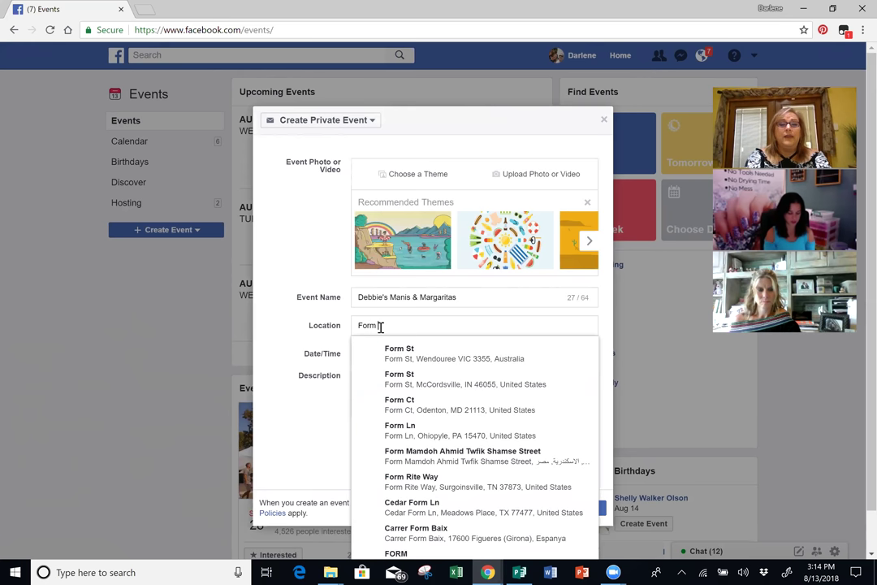
text(rom the comfort)
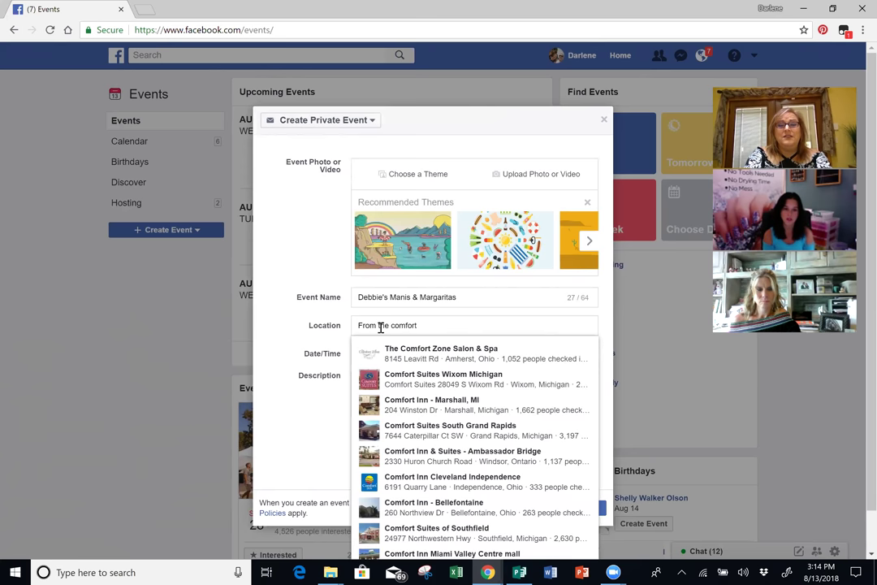
text( of your oown)
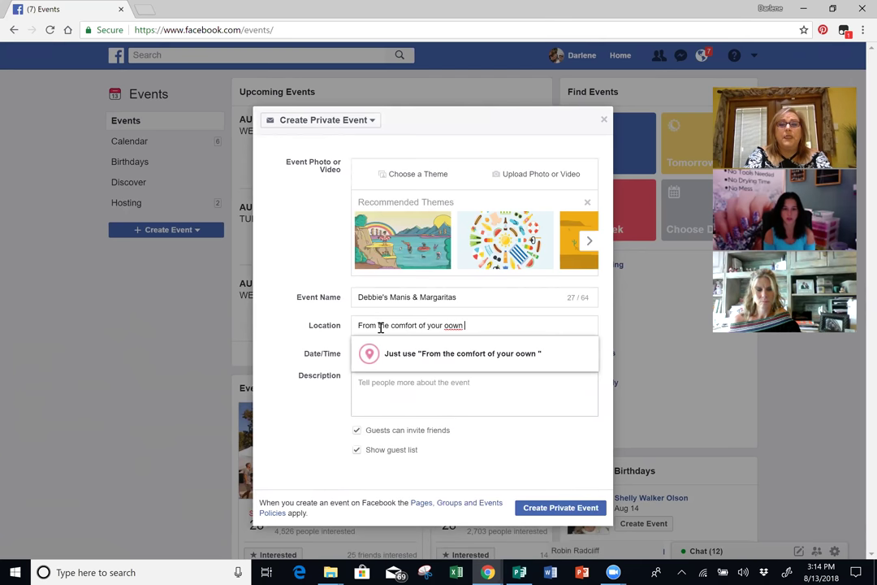
key(BackSpace)
key(BackSpace)
key(BackSpace)
key(BackSpace)
text(wn homw)
key(BackSpace)
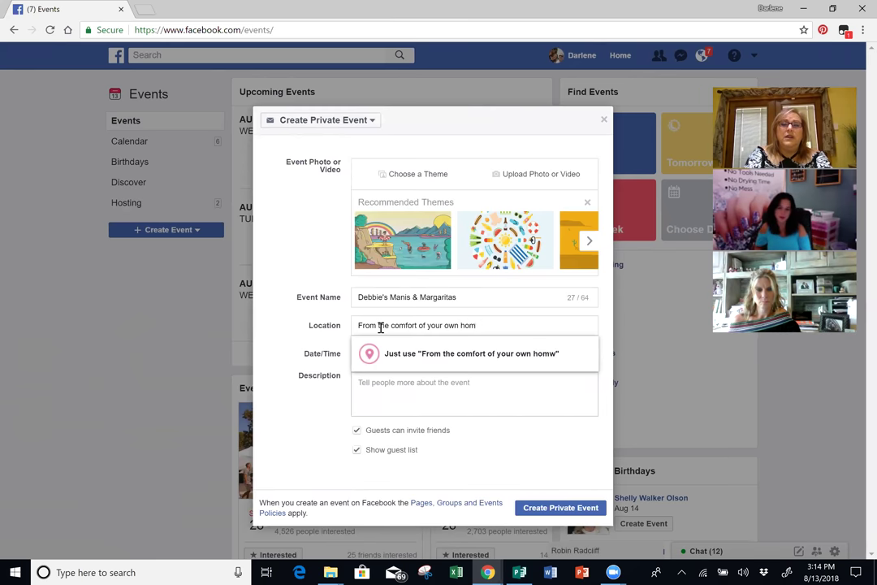
text(e.)
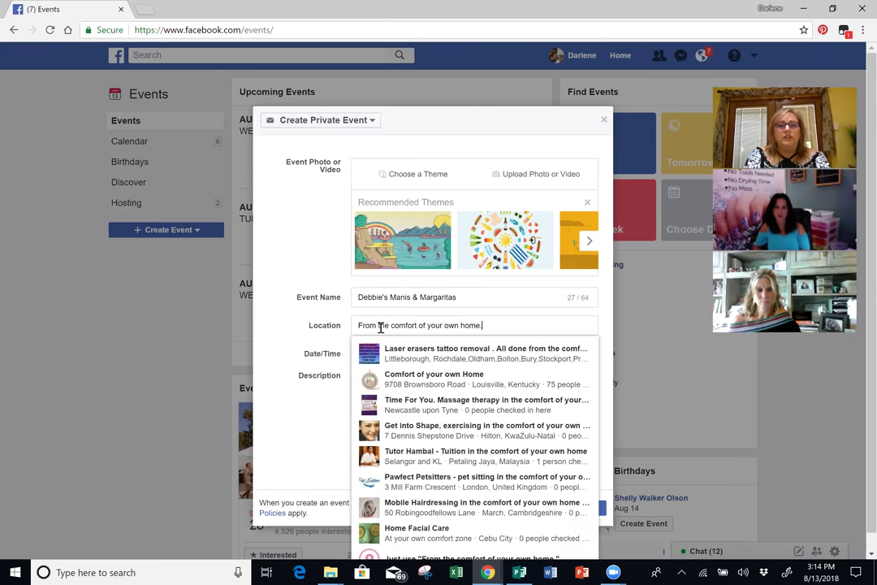
key(Tab)
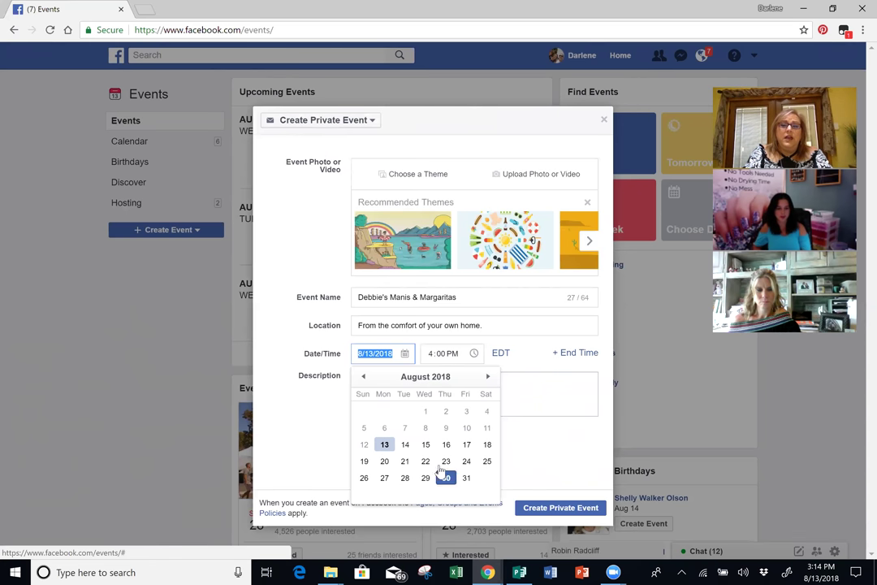
Add an end time to the event and set the end date to 8/27/2018.
click(437, 398)
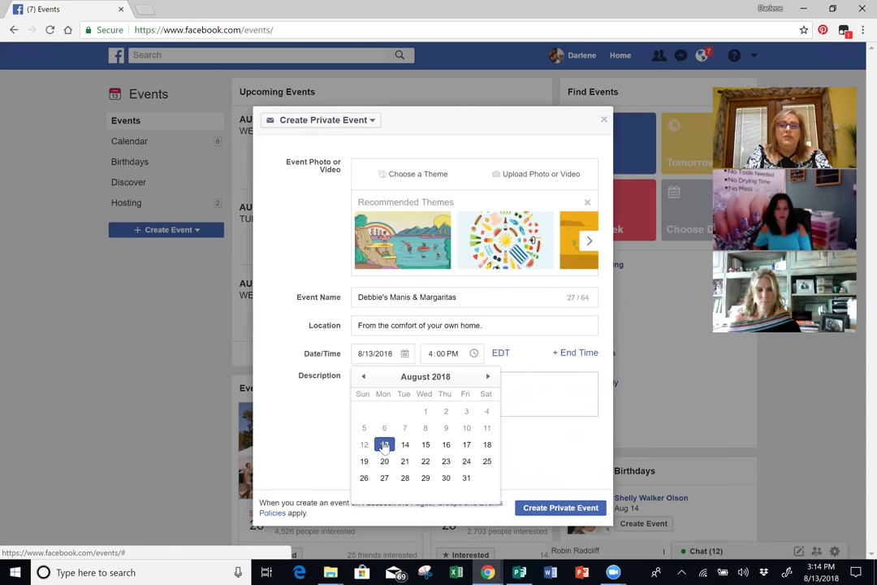
click(555, 353)
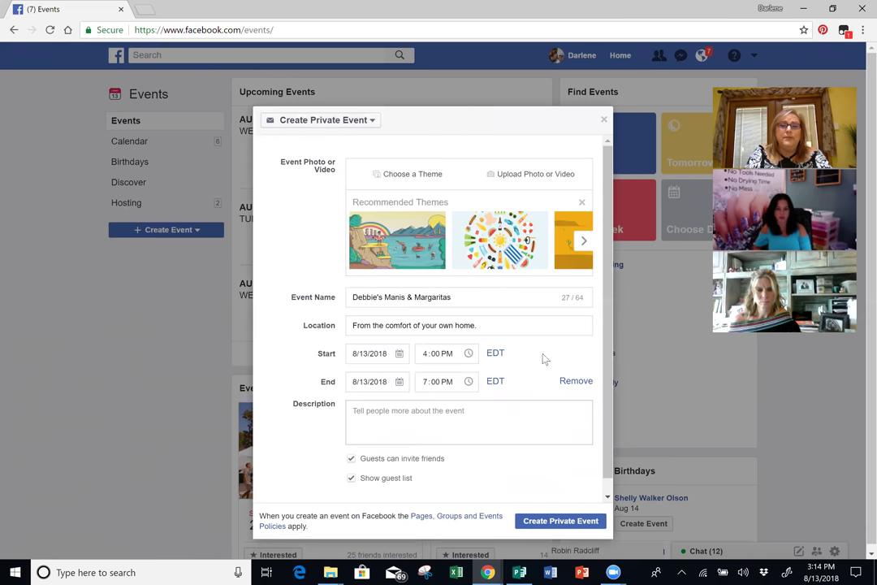
click(399, 382)
click(379, 507)
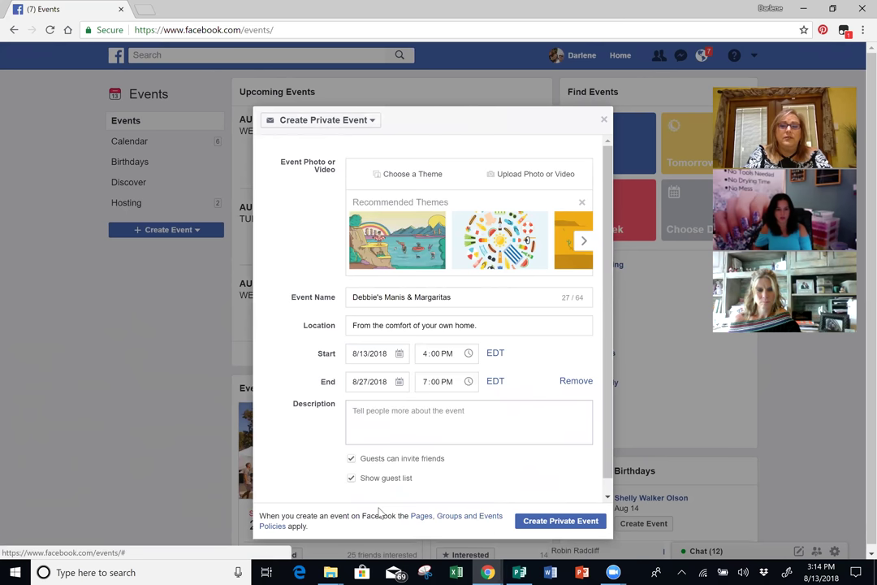
Set the event's start date to 8/31/2018 and check the dates available for its end.
click(399, 358)
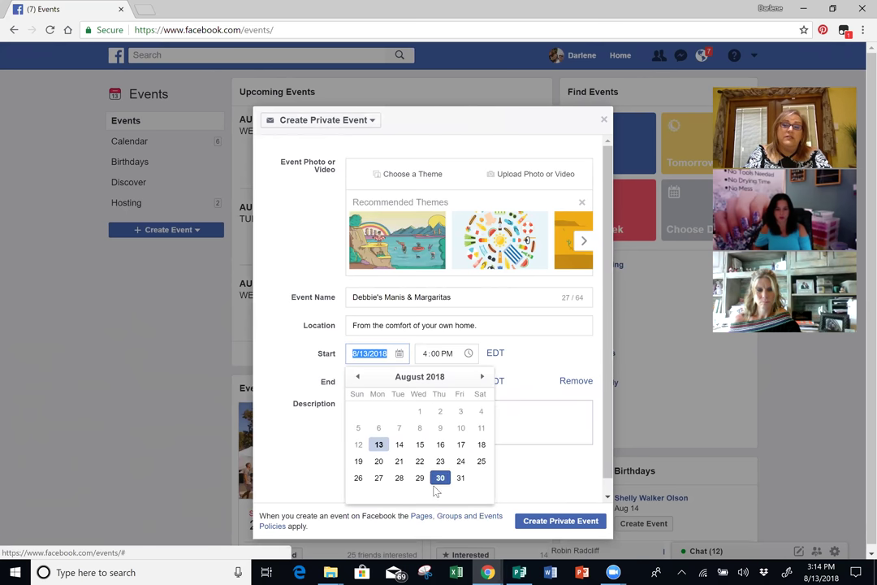
click(461, 478)
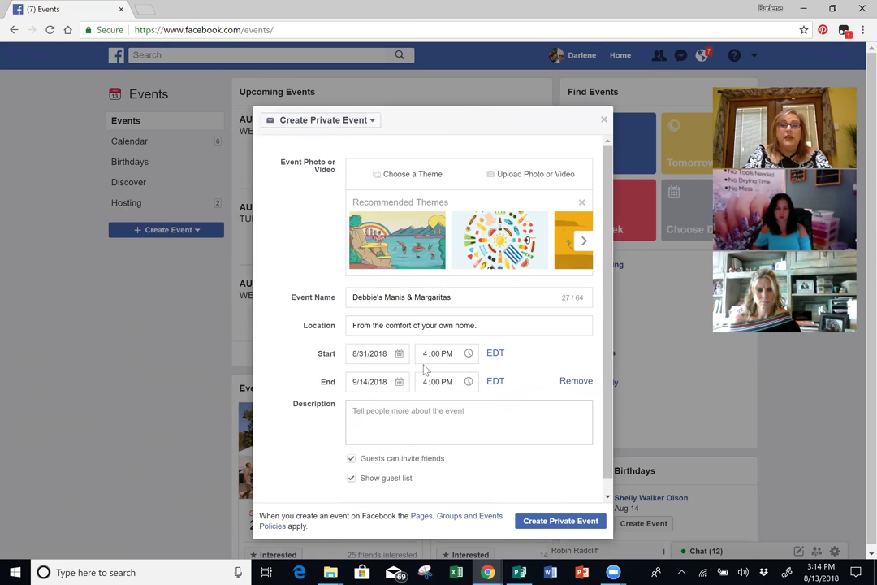
click(399, 382)
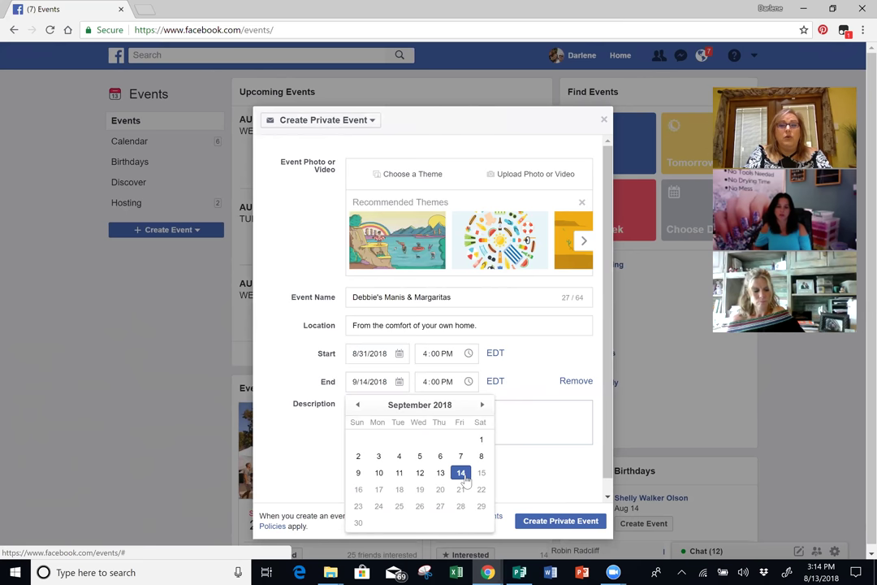
click(529, 415)
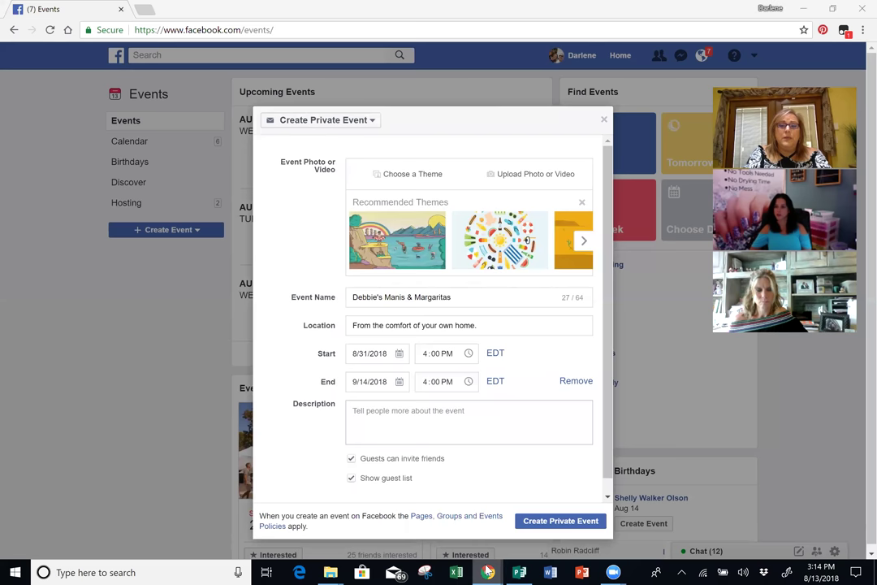
Switch back to the Trello board, close the event checklist card, and open the Description card under Facebook Party Set Up.
mouse_move(487, 572)
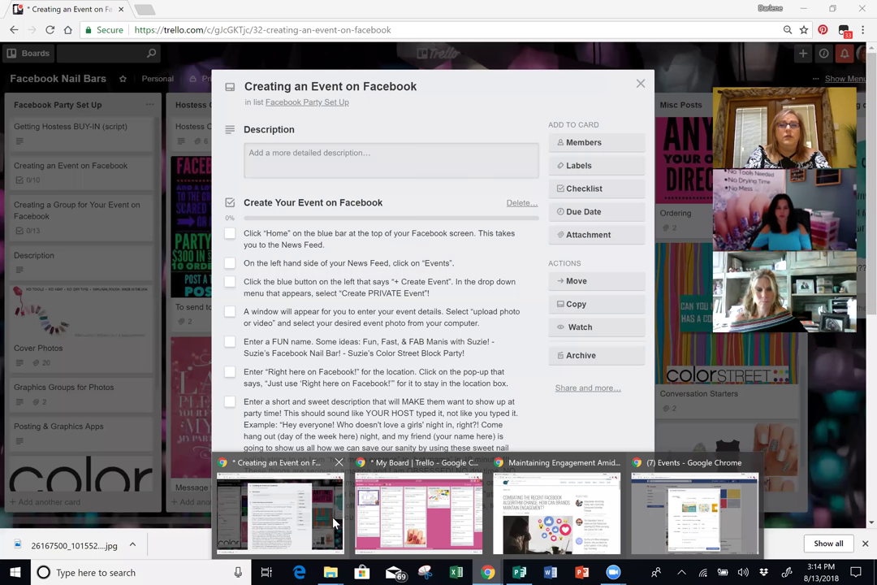
click(334, 524)
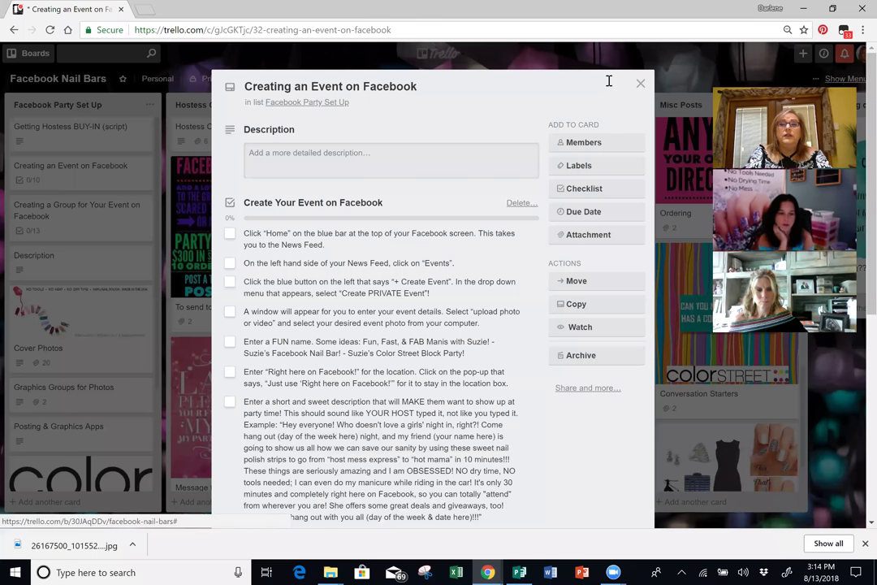
click(641, 83)
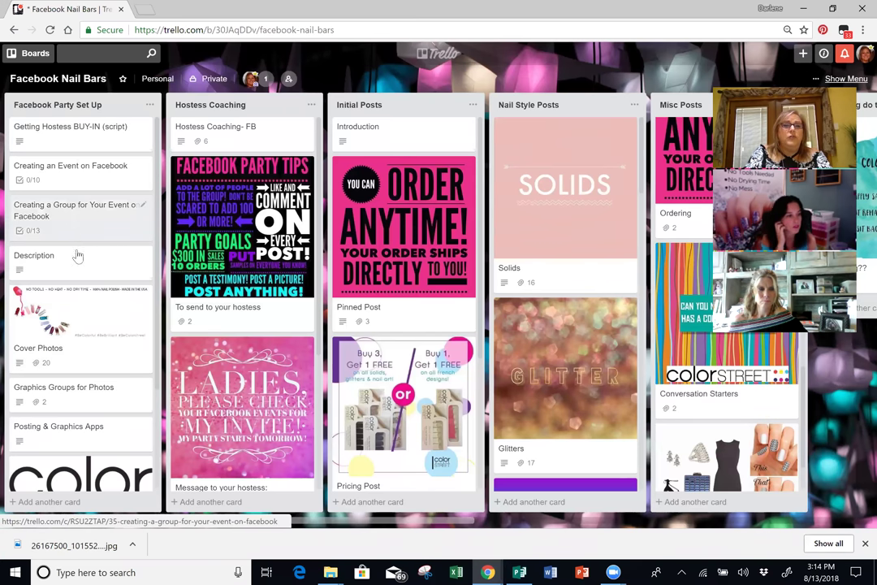
click(69, 276)
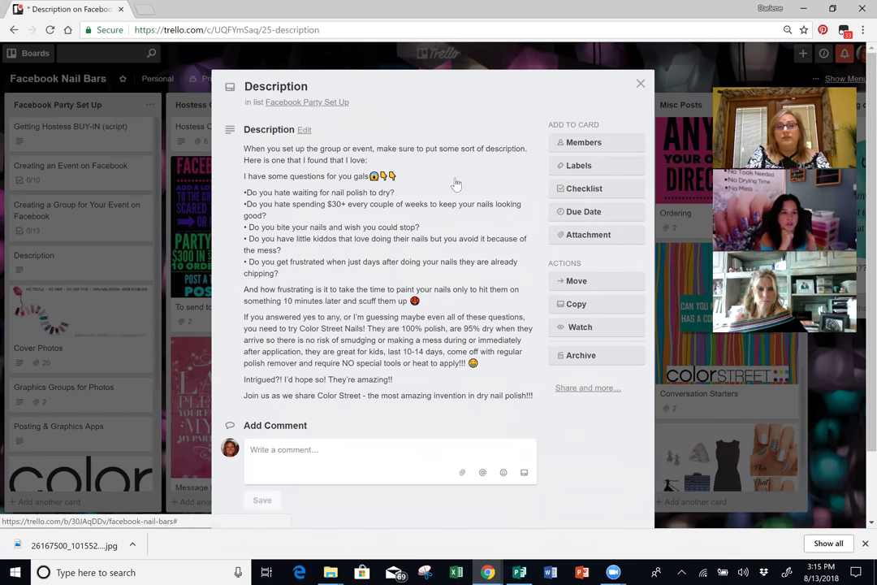
Copy the sample description from "I have some questions for you gals" through "the most amazing invention in dry nail polish!!!".
drag(239, 179, 542, 401)
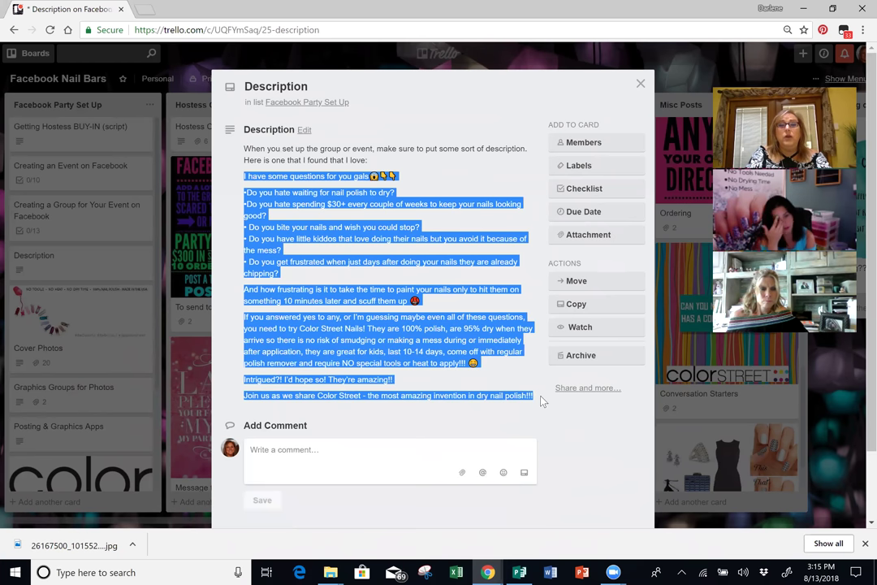
click(380, 333)
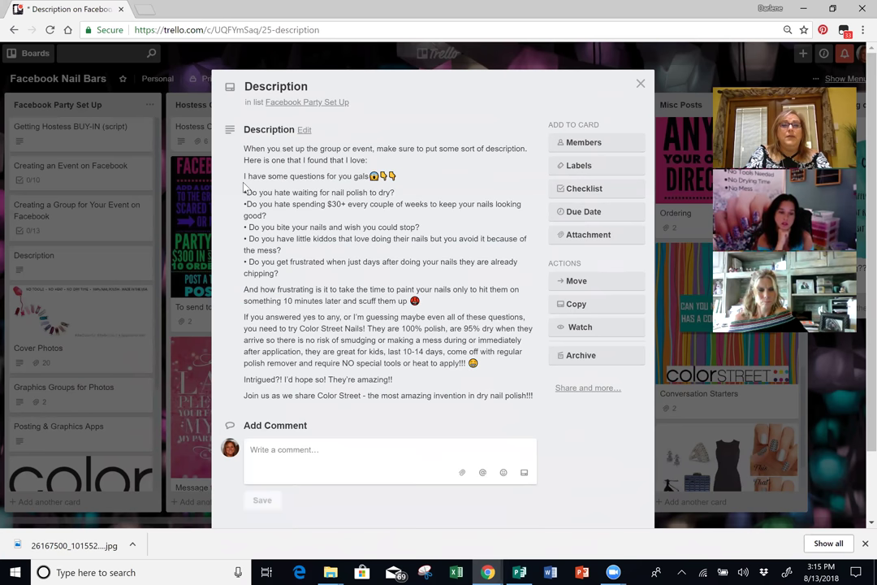
drag(241, 175, 534, 396)
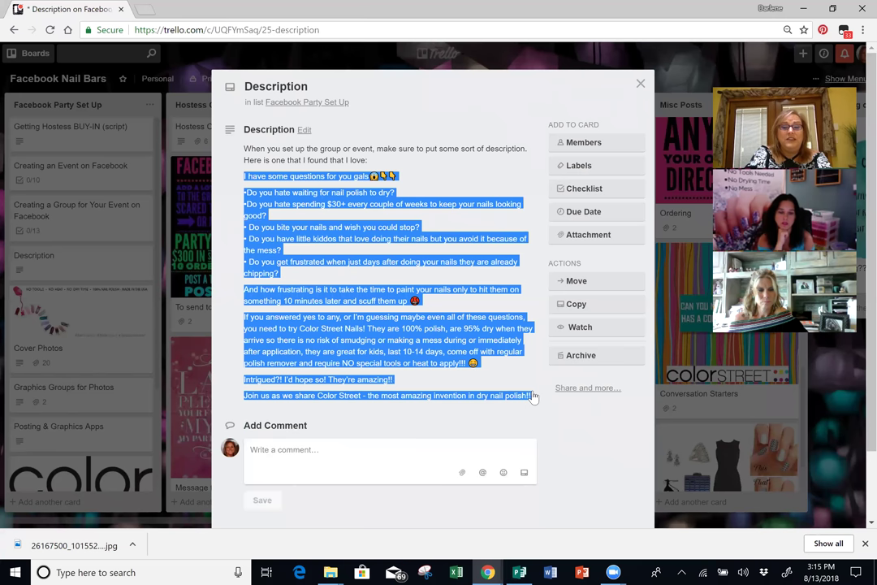
Switch to the Facebook event form, paste the copied text as the event's description, and create the private event.
click(487, 572)
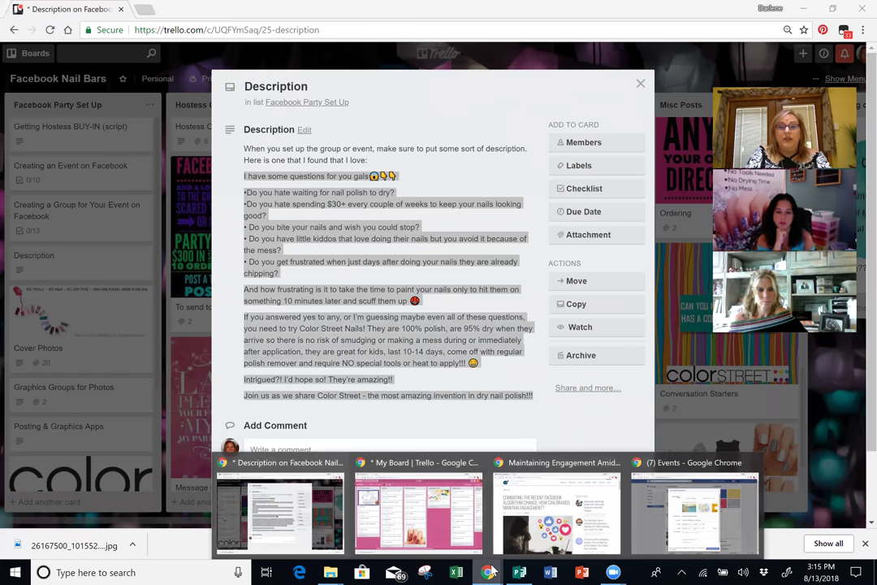
click(694, 510)
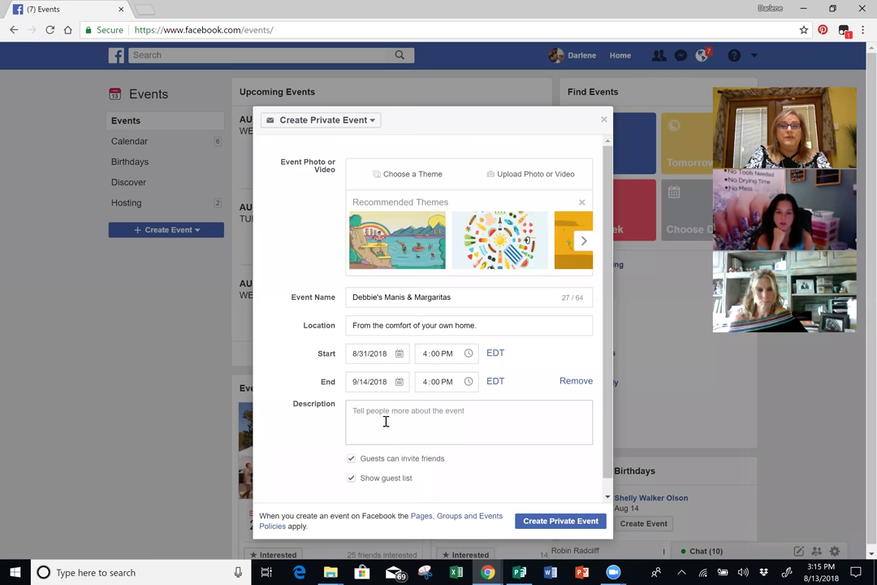
key(ctrl+v)
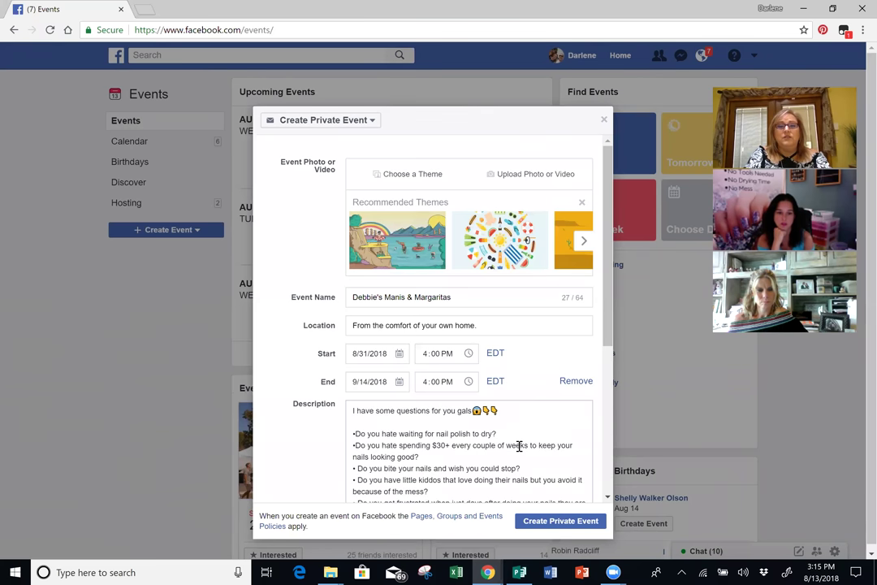
scroll(308, 470, down, 5)
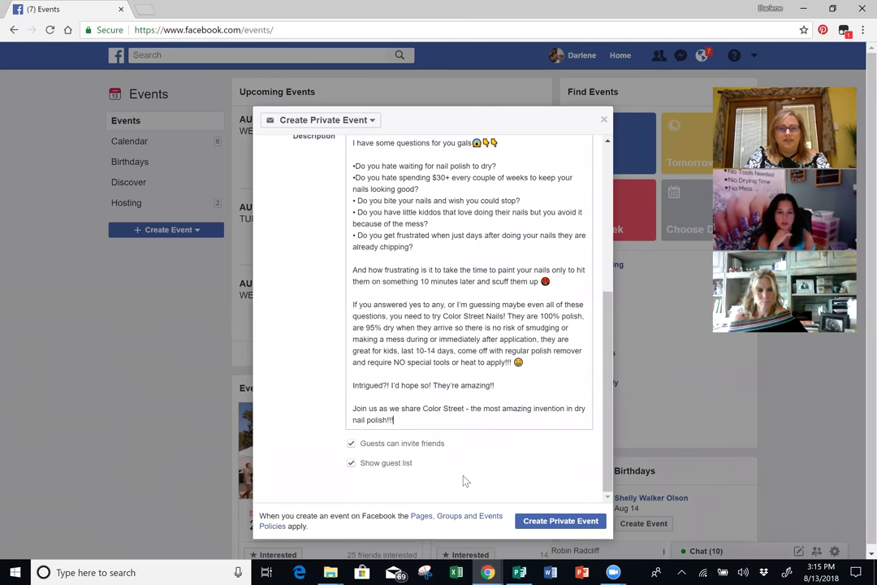
click(567, 524)
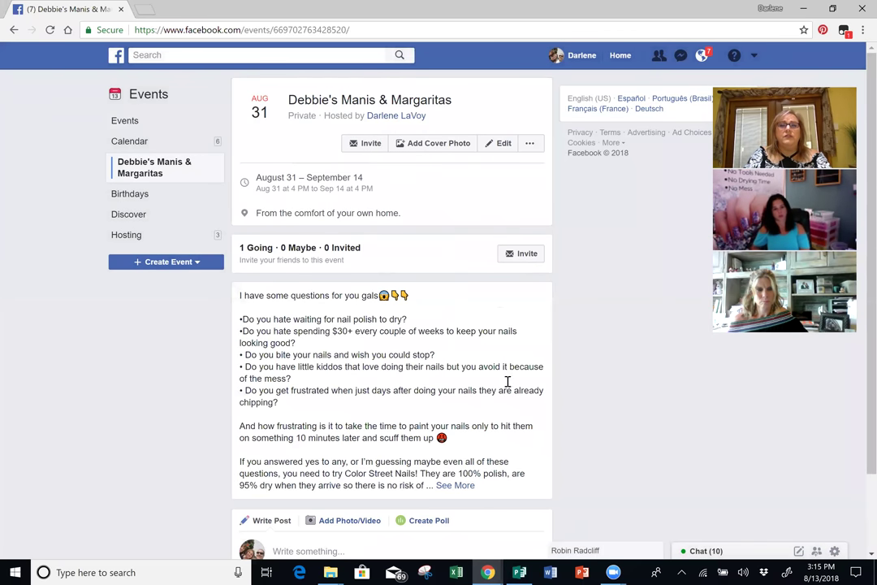
Edit the new event to add the hostess as a co-host and save the change.
click(501, 145)
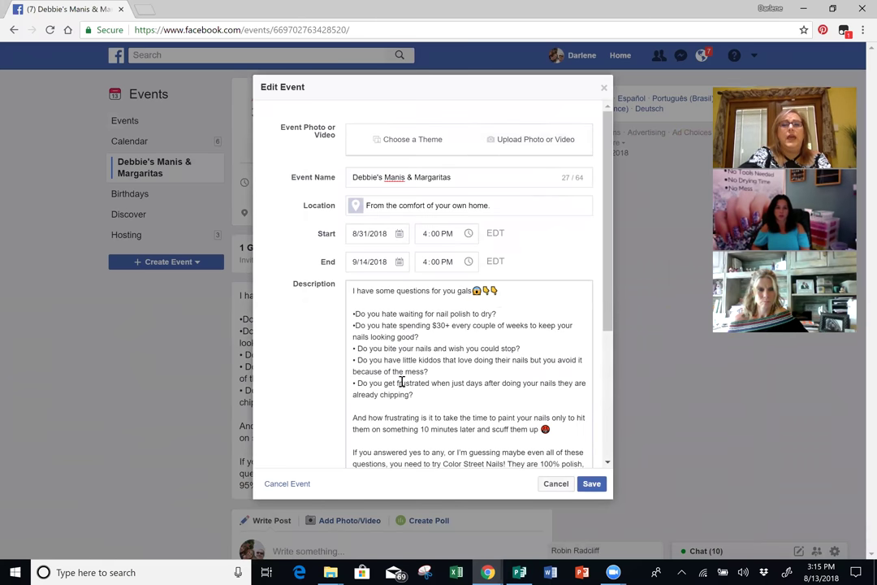
scroll(401, 382, down, 3)
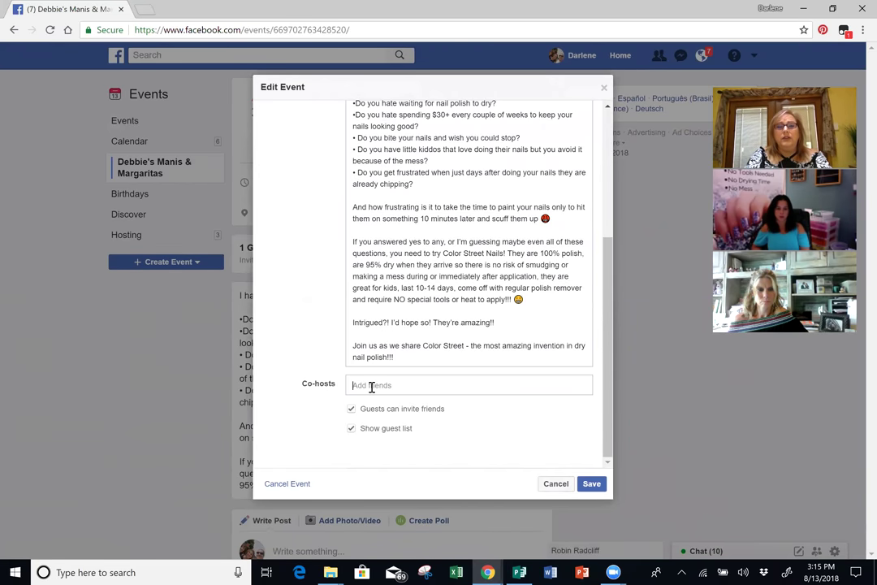
text(Debbie)
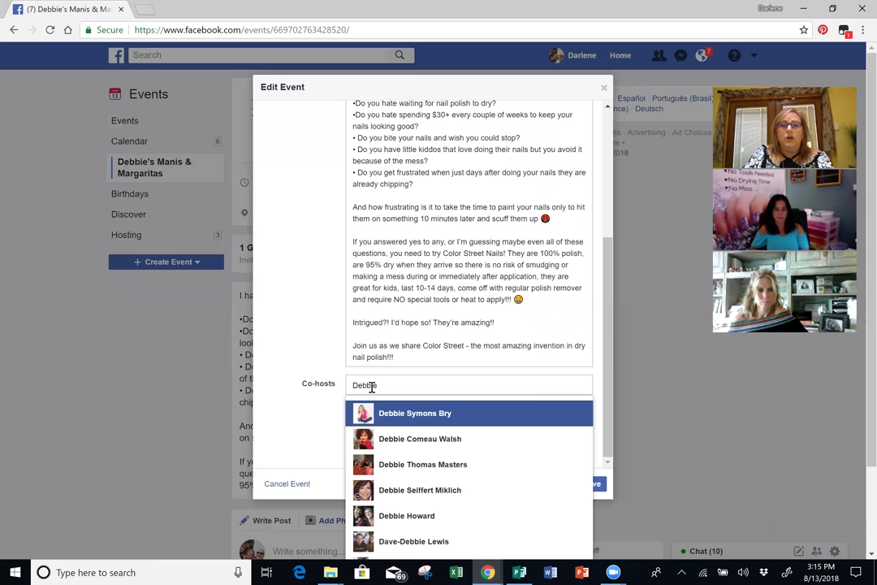
key(Return)
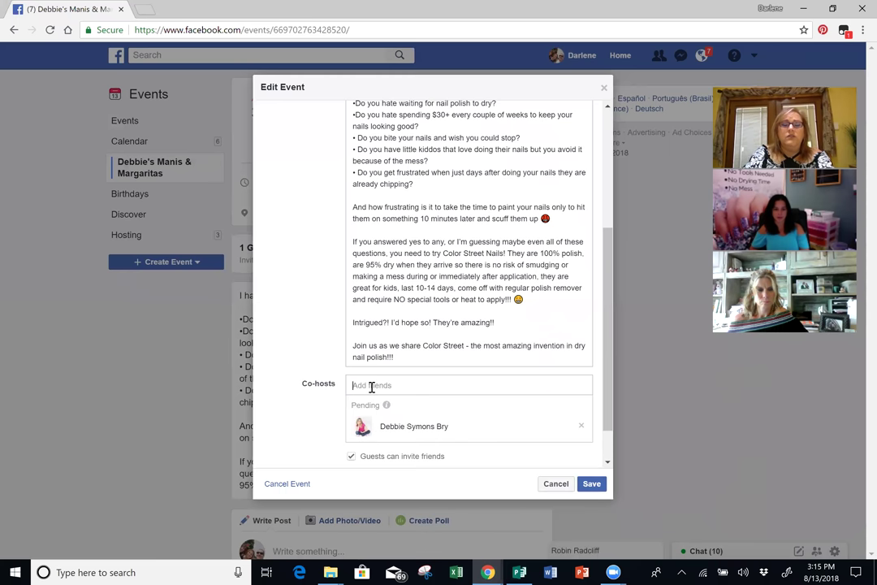
click(591, 485)
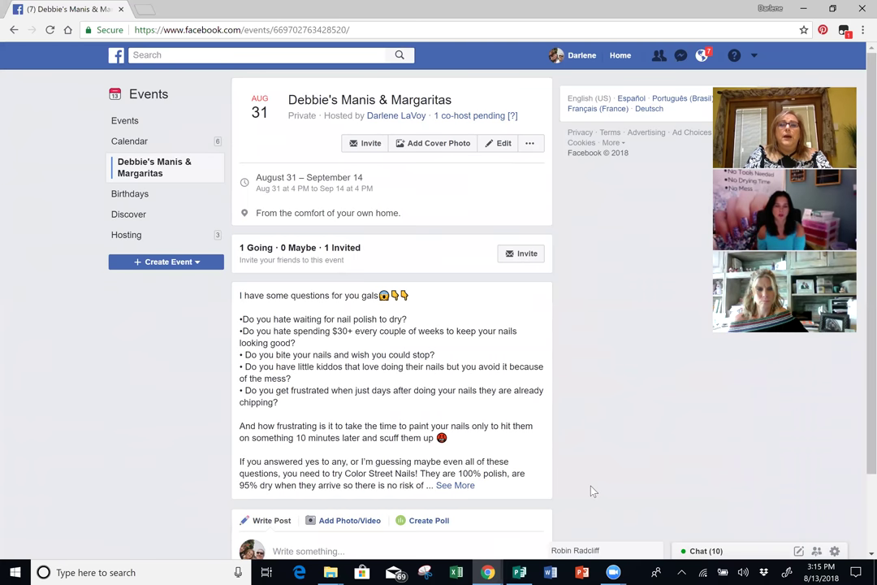
Start a new Facebook group and name it with the hostess's first name in possessive form followed by "Manis & Margs".
scroll(173, 504, down, 2)
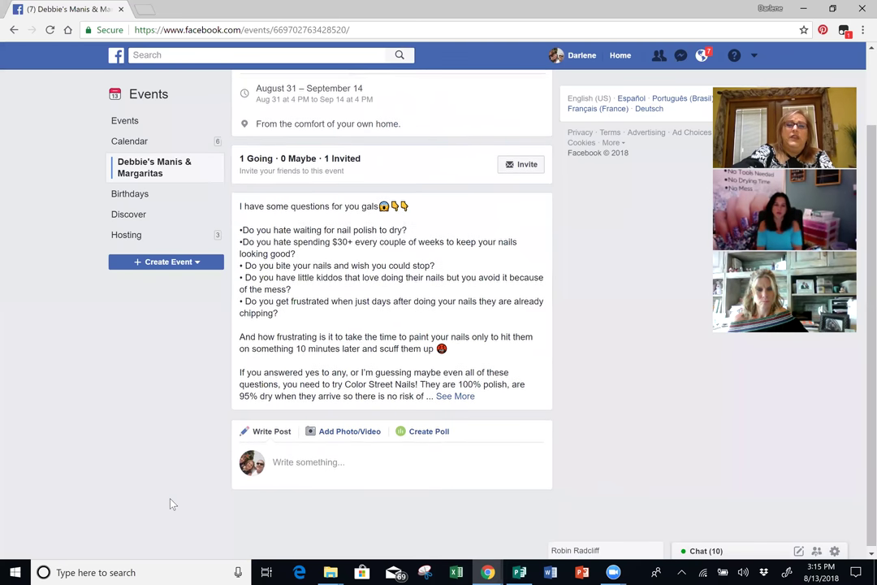
scroll(173, 504, up, 2)
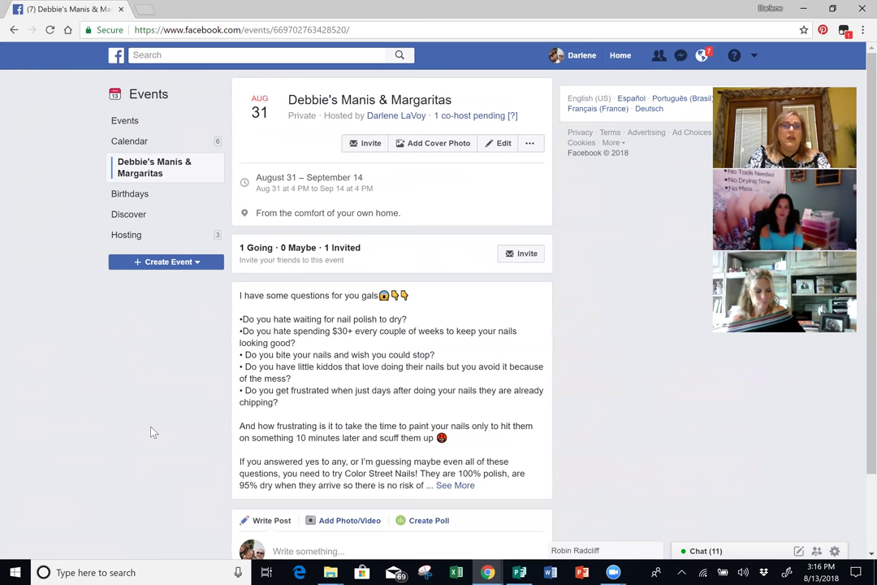
click(755, 55)
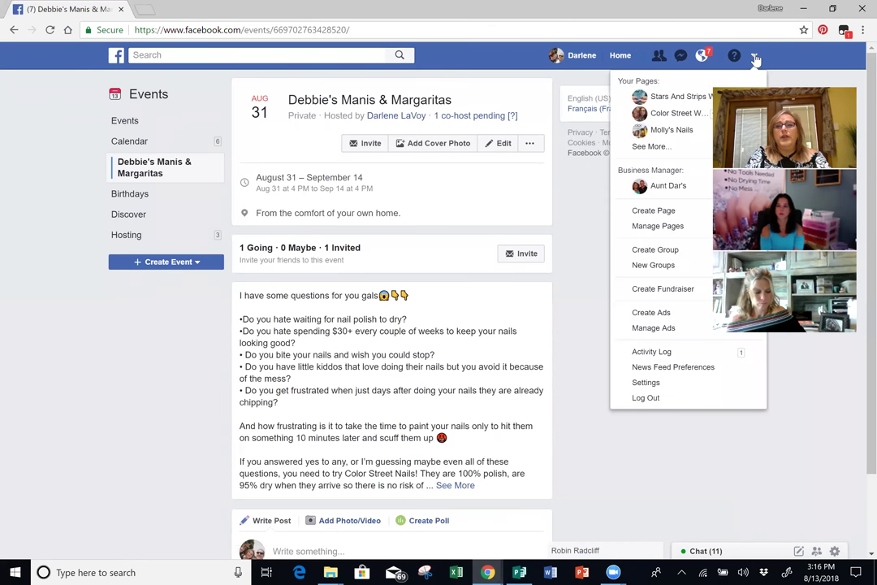
click(659, 250)
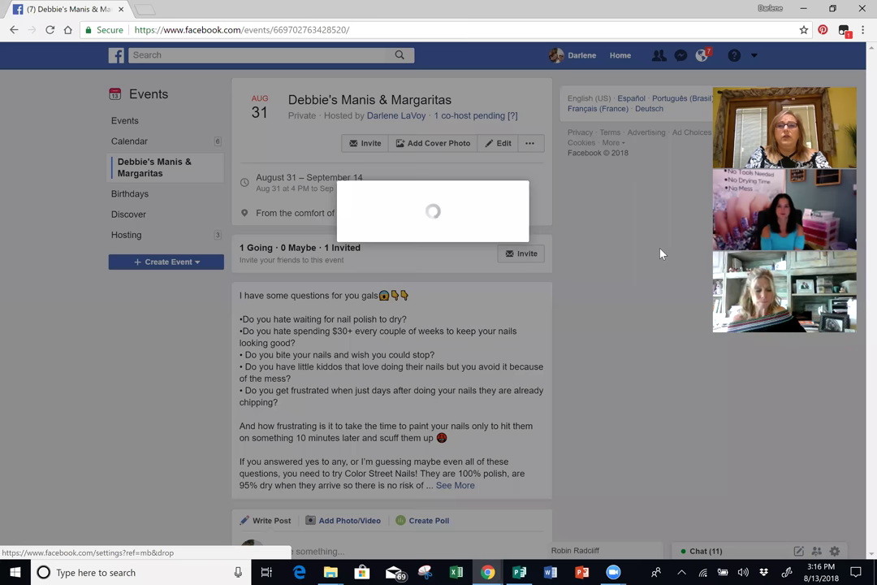
click(323, 251)
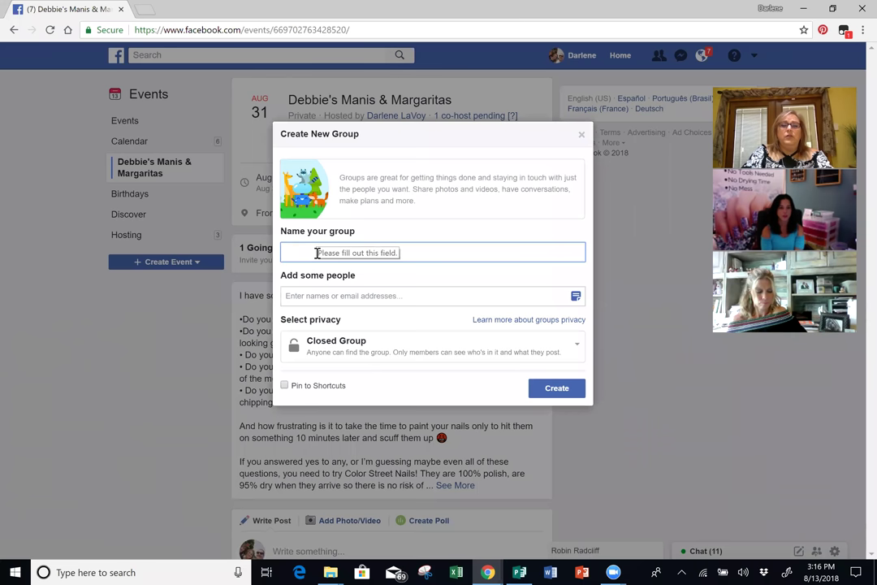
click(315, 253)
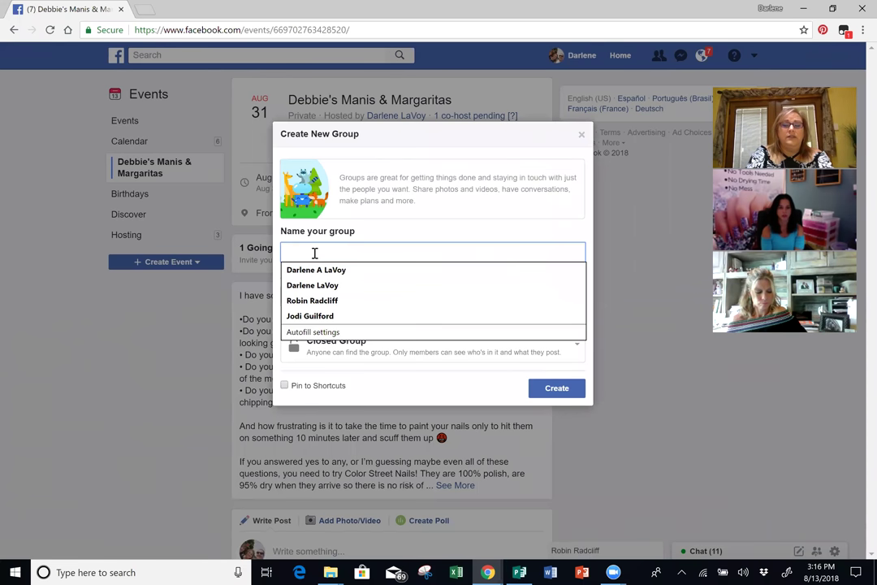
text(Debbie's Mani)
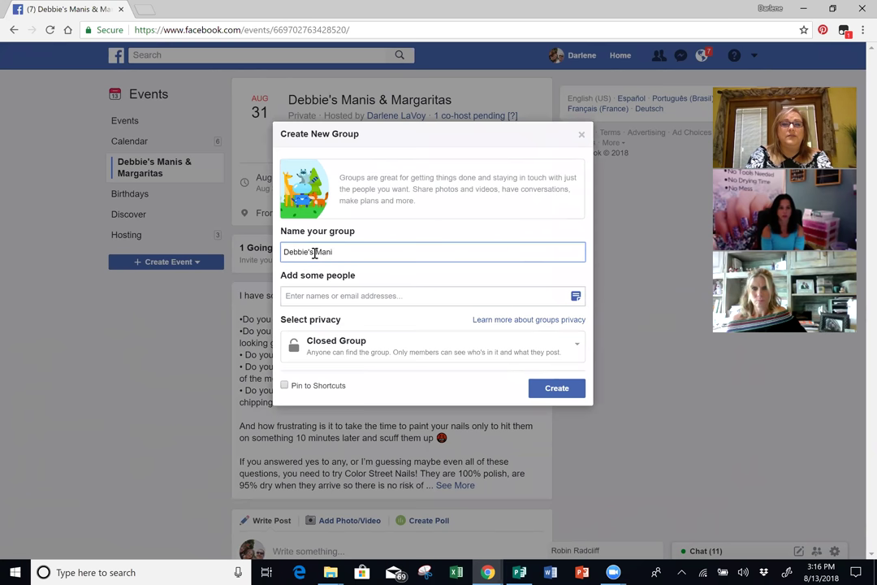
text(s & Margs)
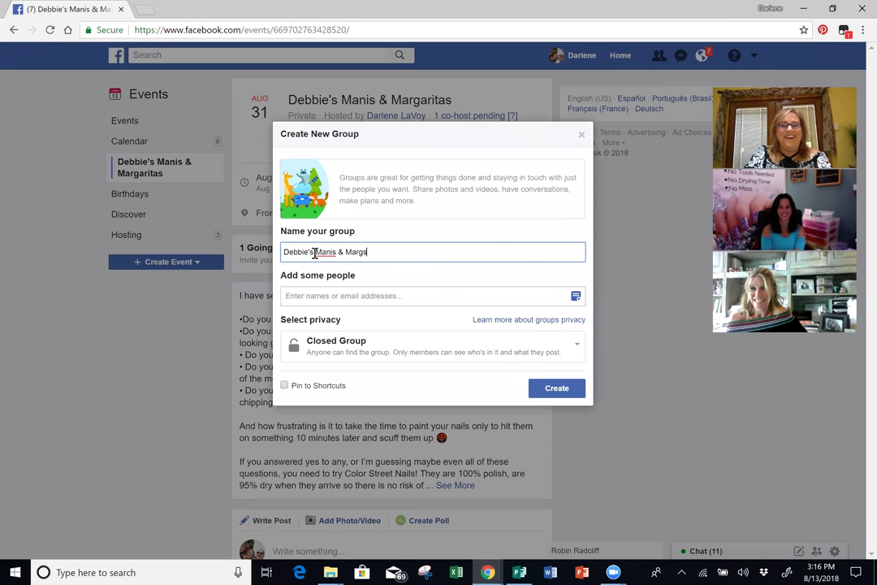
Add the hostess to the people included in the new group.
click(369, 295)
text(Debbie)
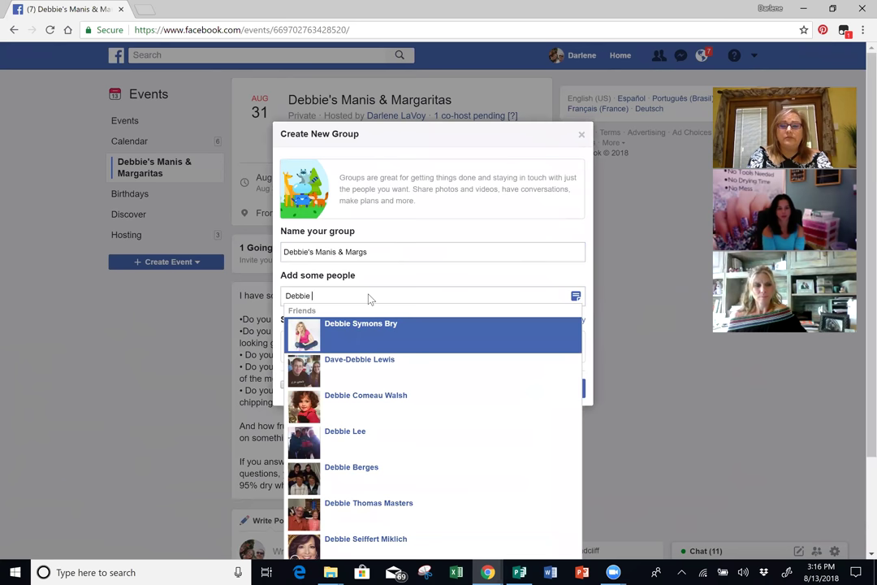
key(Return)
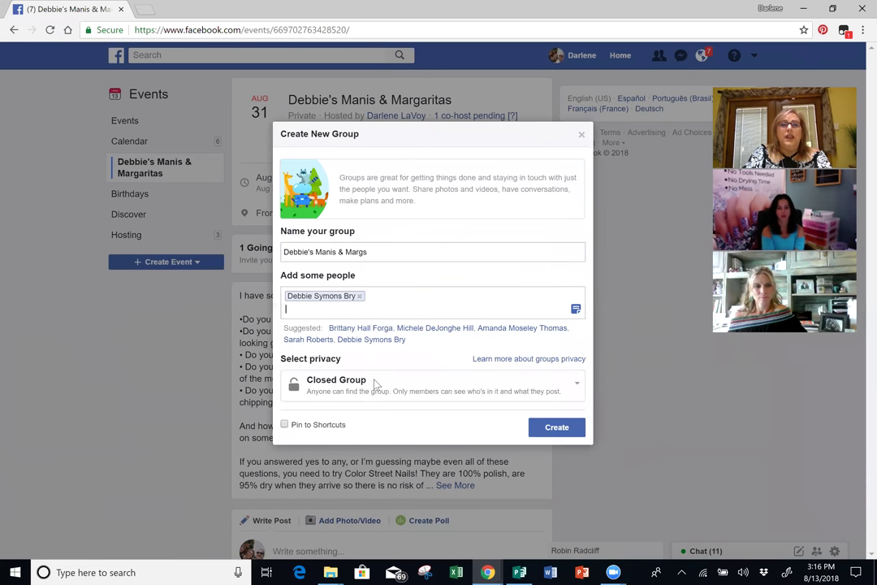
Keep the privacy as Closed Group, pin the group to shortcuts, and create it.
click(577, 387)
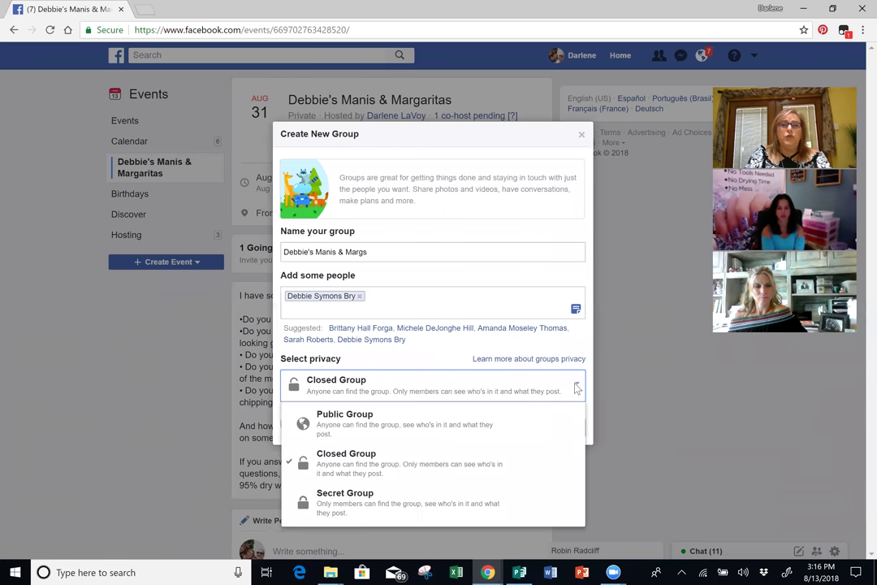
click(405, 463)
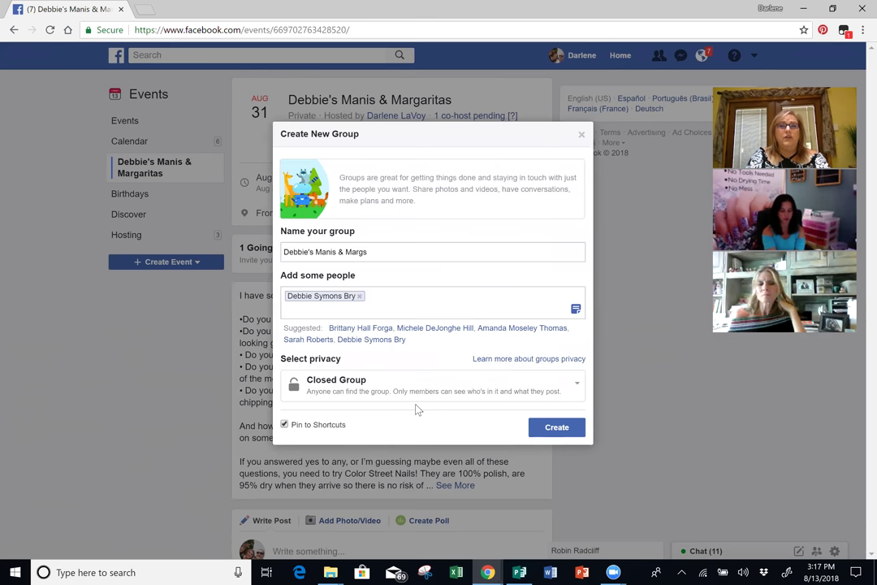
click(554, 428)
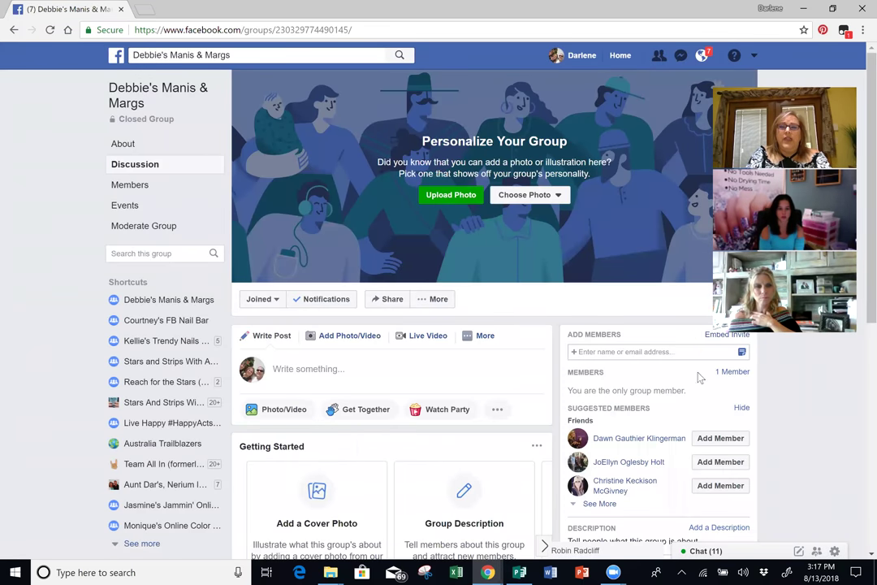
Check the field for adding members, then view the group's member list and the options for its only member.
click(679, 353)
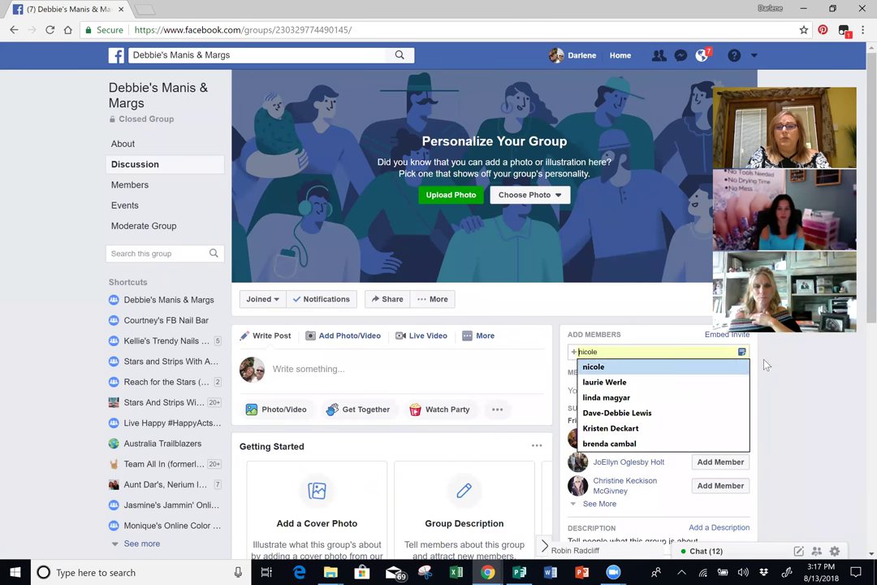
click(795, 361)
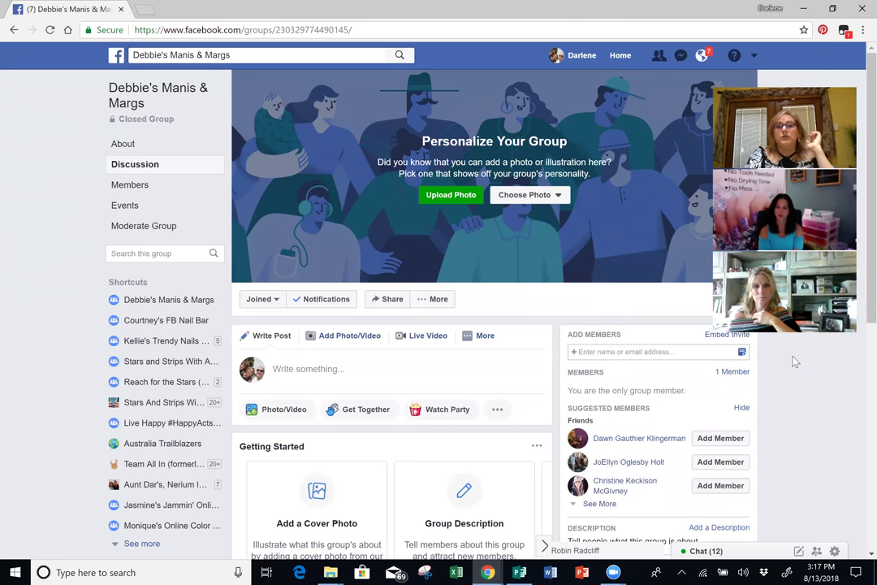
click(732, 371)
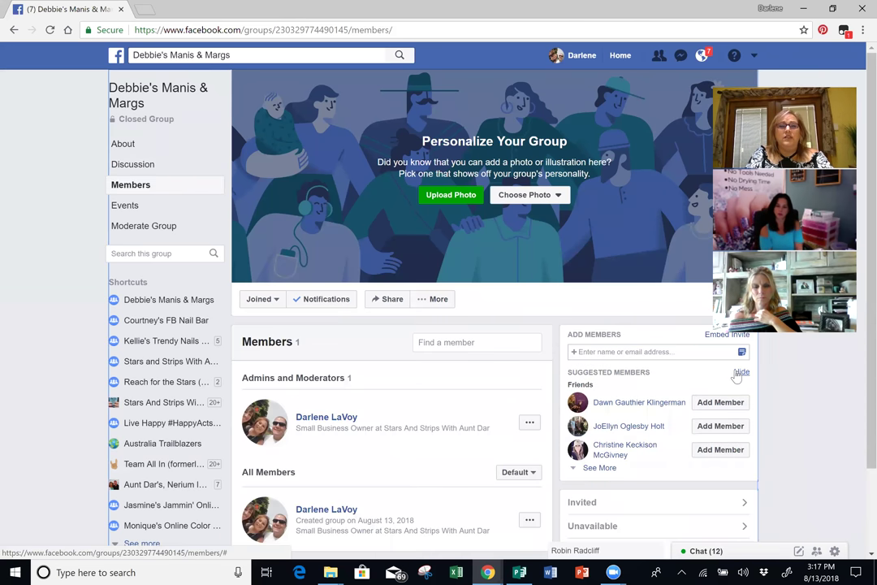
scroll(216, 511, down, 2)
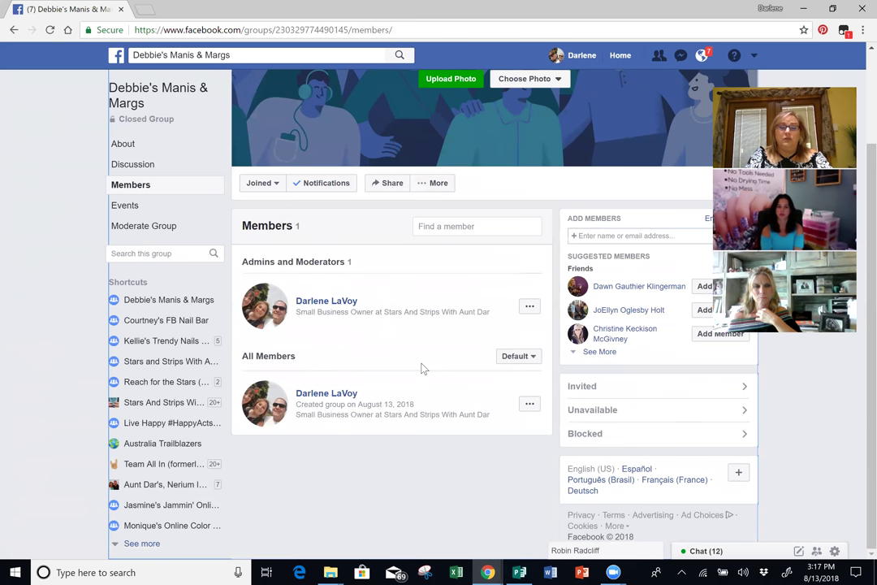
click(529, 404)
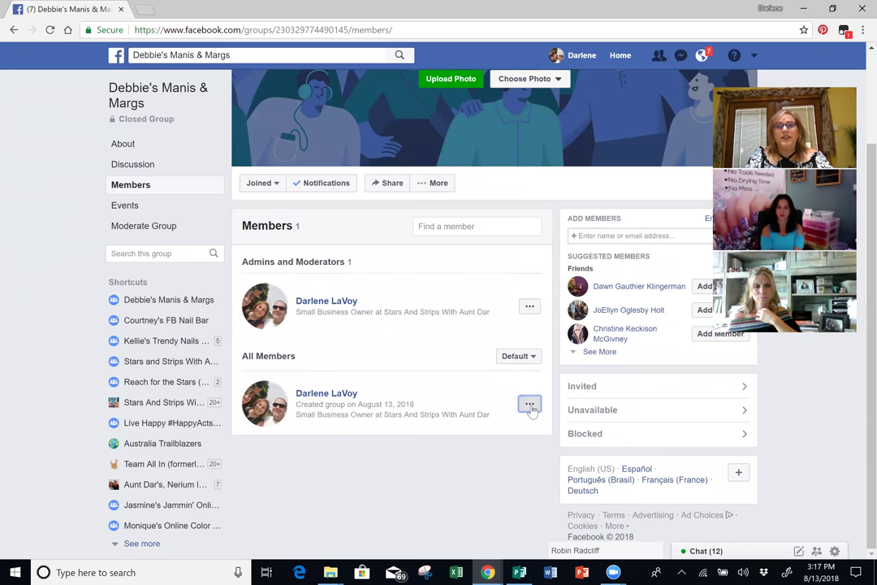
click(467, 403)
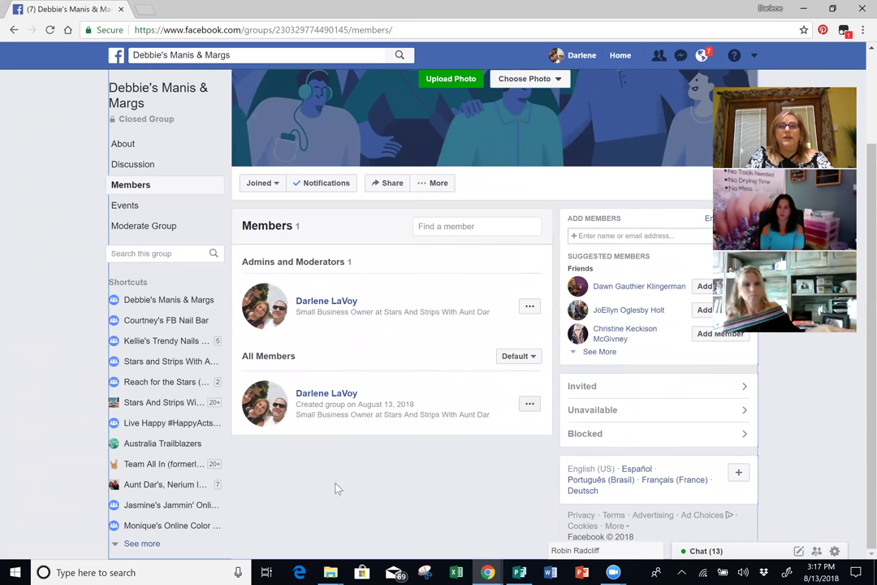
Open the group's settings and set its group type to Events and Plans.
click(437, 185)
click(393, 248)
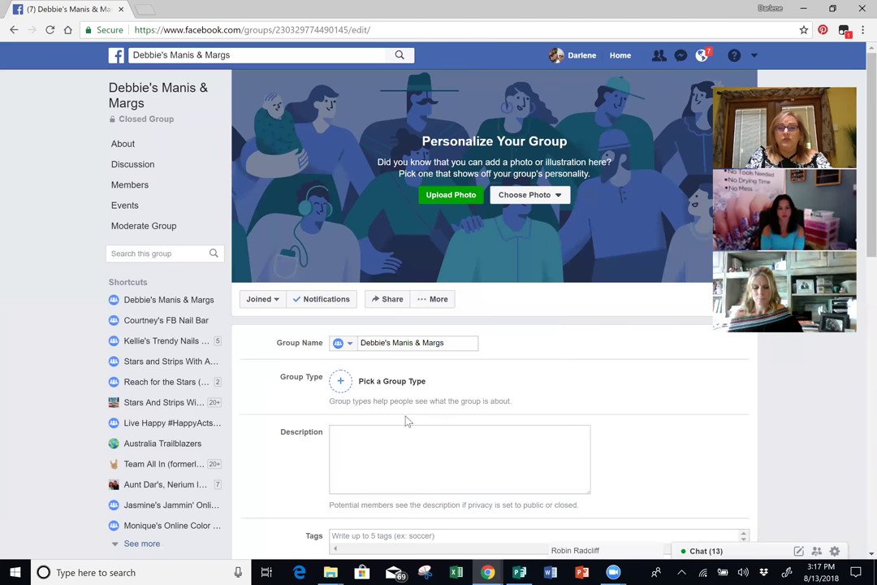
click(341, 381)
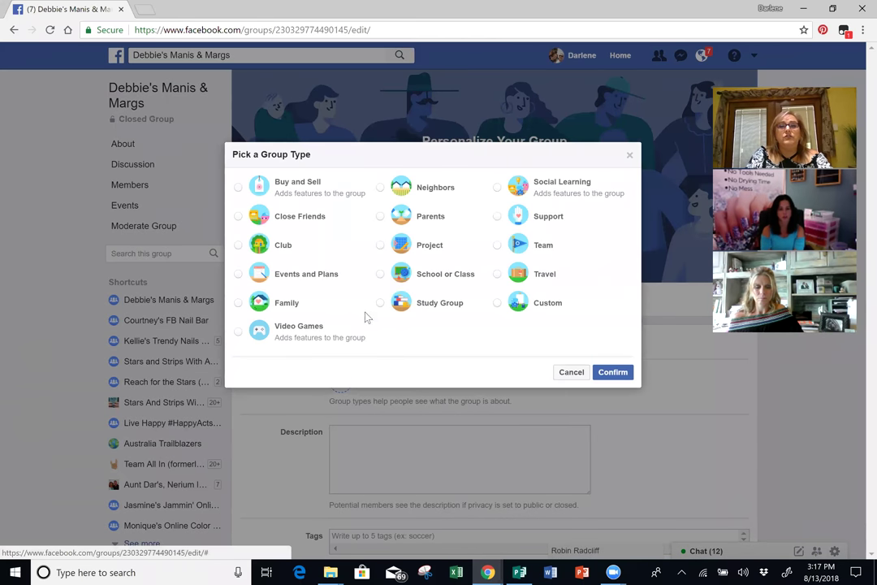
click(239, 276)
click(615, 374)
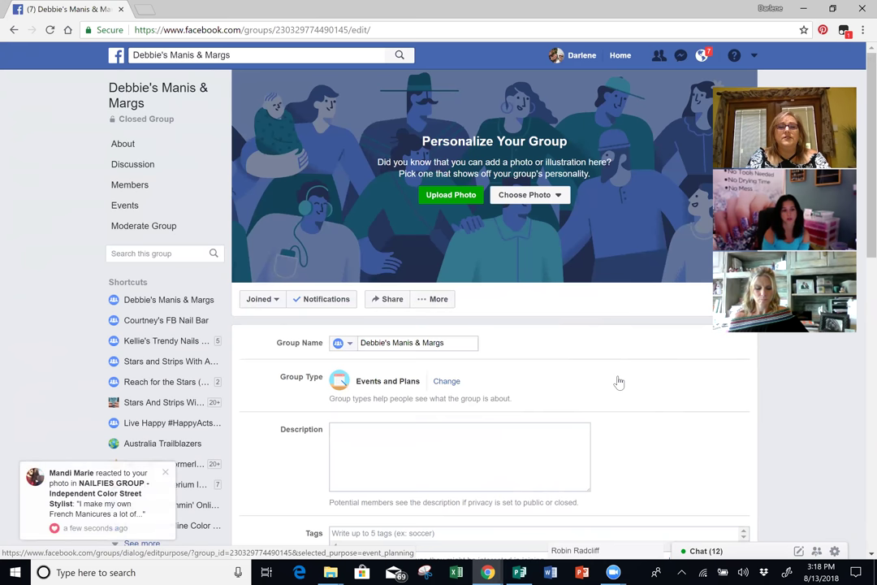
Dismiss the notification, paste the copied Color Street text into the group's description, and review it.
click(165, 472)
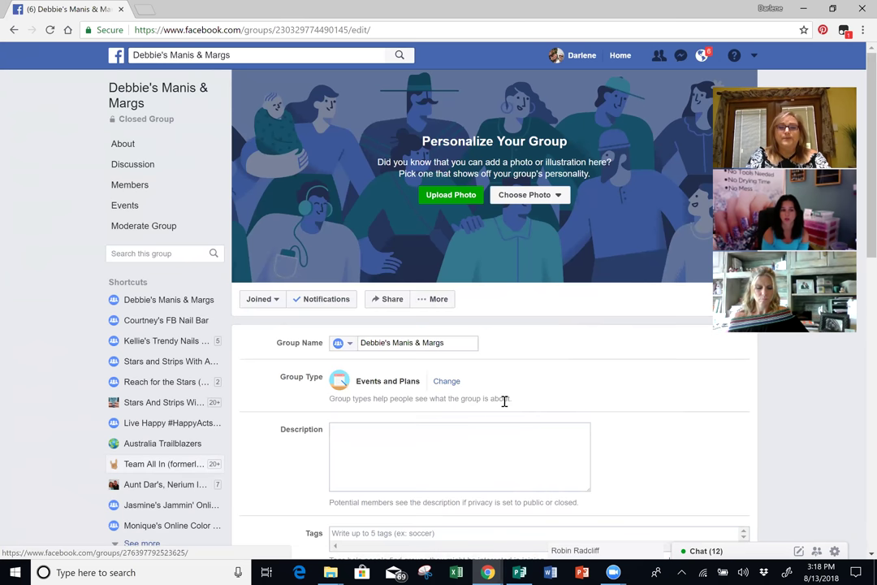
right_click(402, 435)
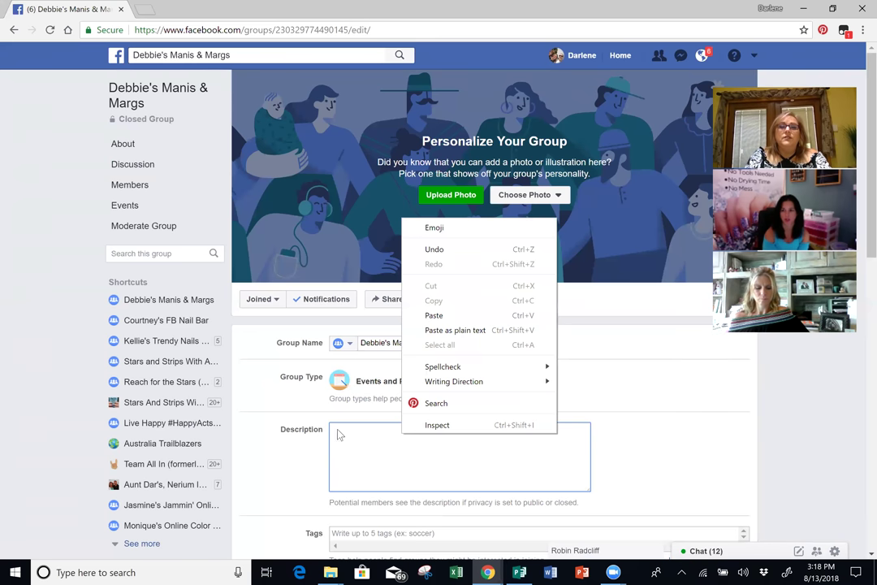
click(427, 315)
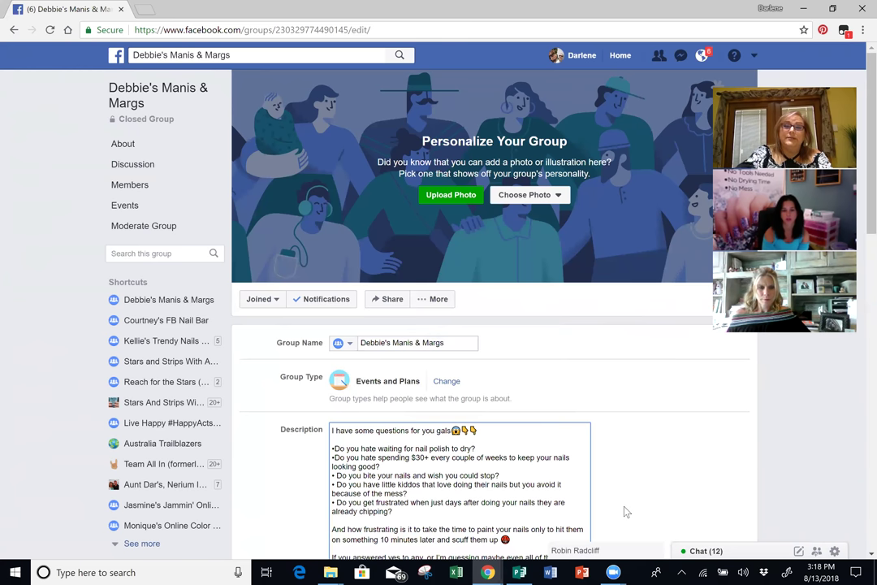
scroll(626, 511, down, 5)
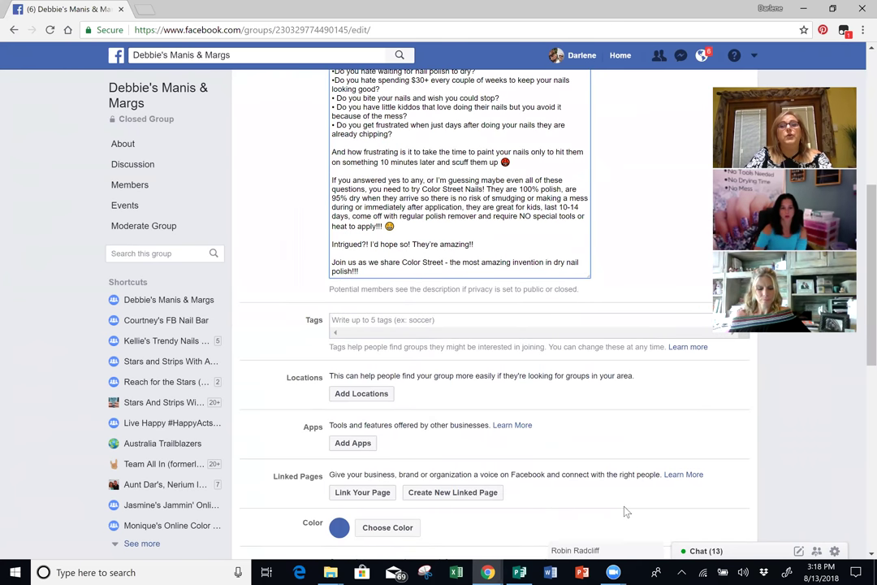
scroll(626, 511, up, 2)
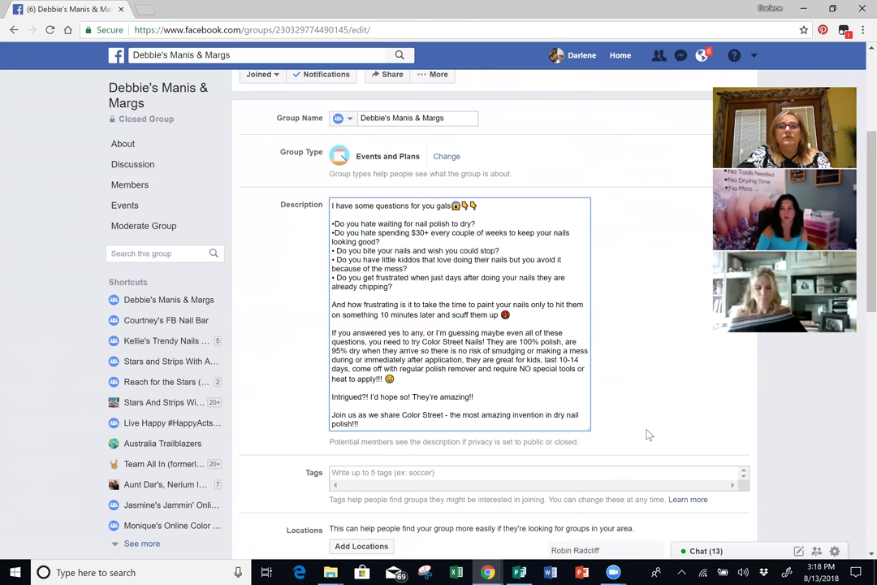
Add the CinchShare app to the group from the list of available apps.
scroll(646, 433, down, 1)
scroll(648, 434, down, 1)
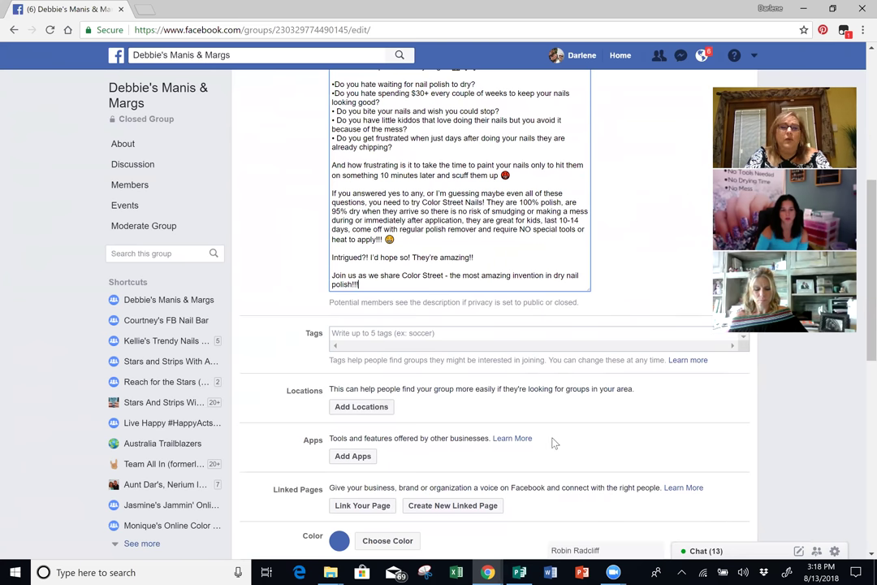
click(352, 458)
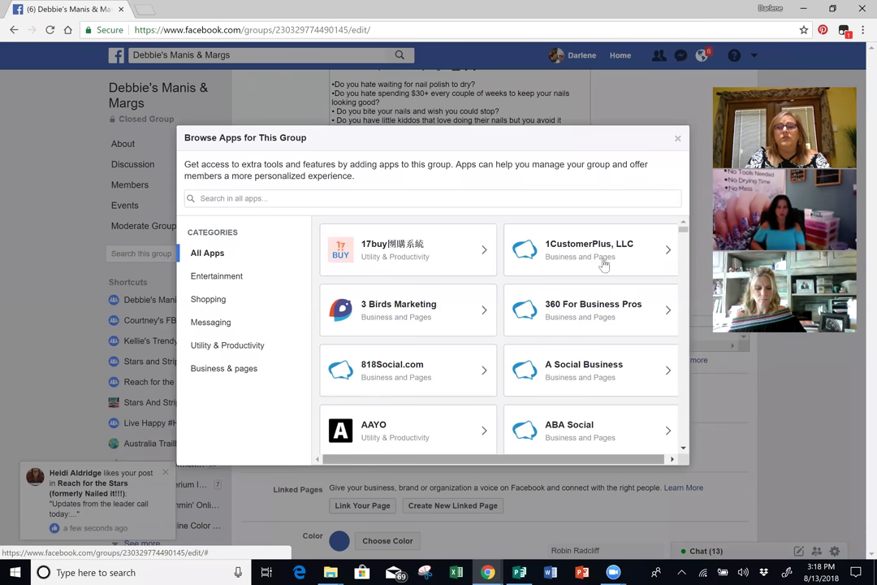
drag(684, 233, 687, 260)
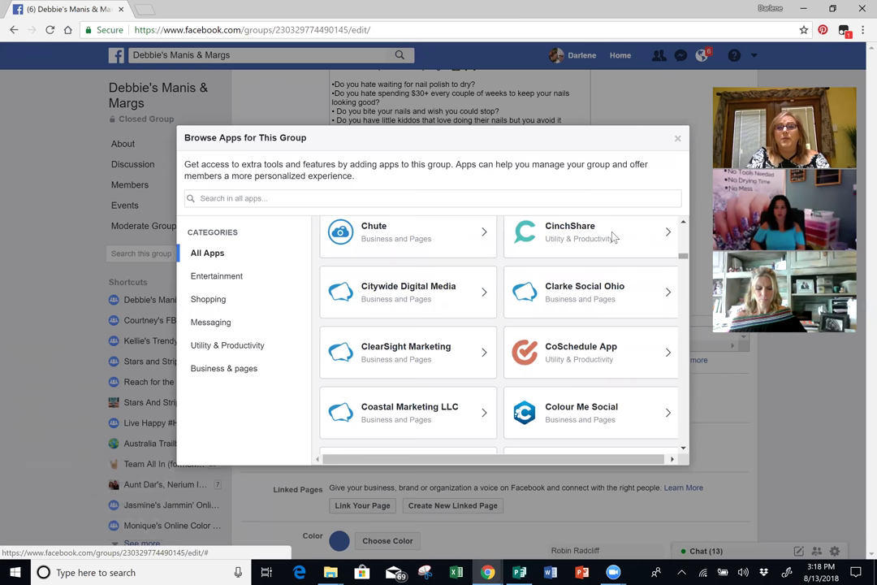
click(576, 233)
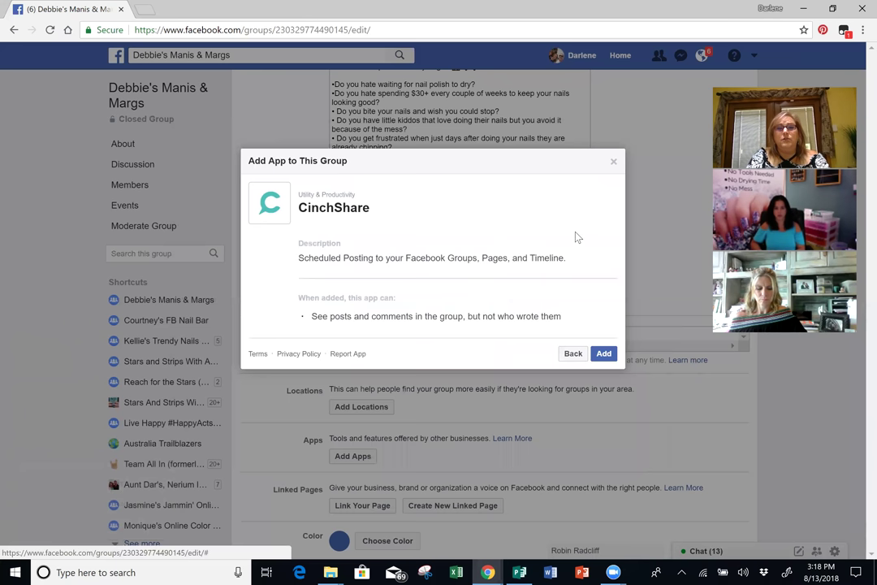
click(606, 354)
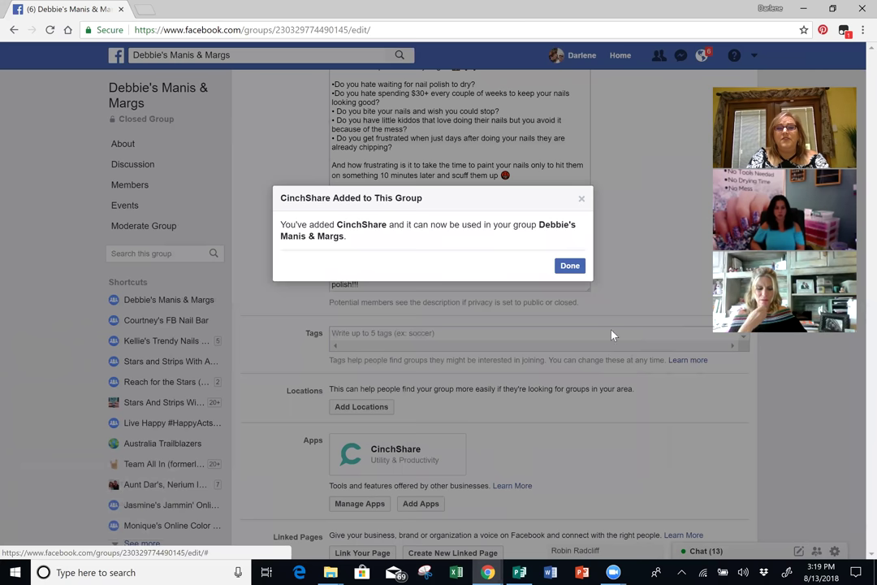
click(571, 266)
Require admin or moderator approval for all group posts and all group story posts, and save the group settings.
scroll(558, 388, down, 3)
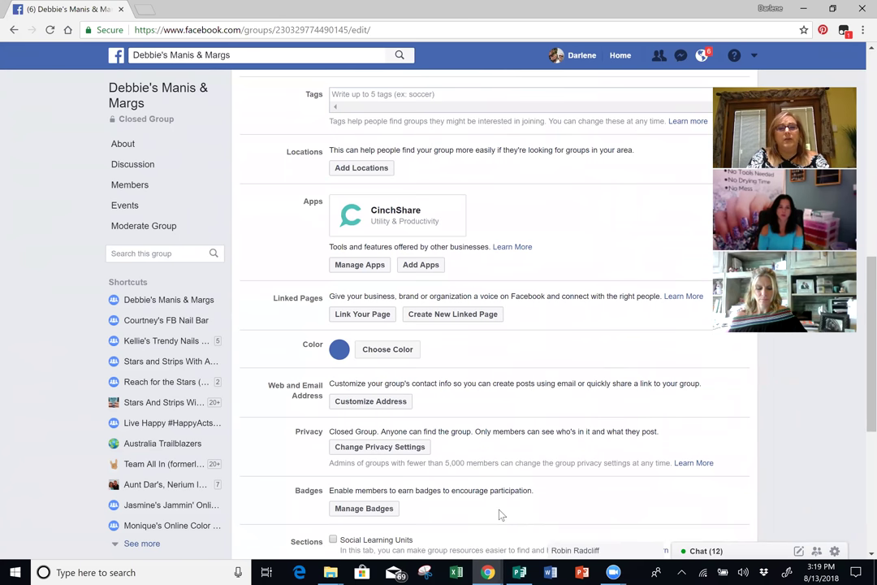
scroll(501, 515, down, 2)
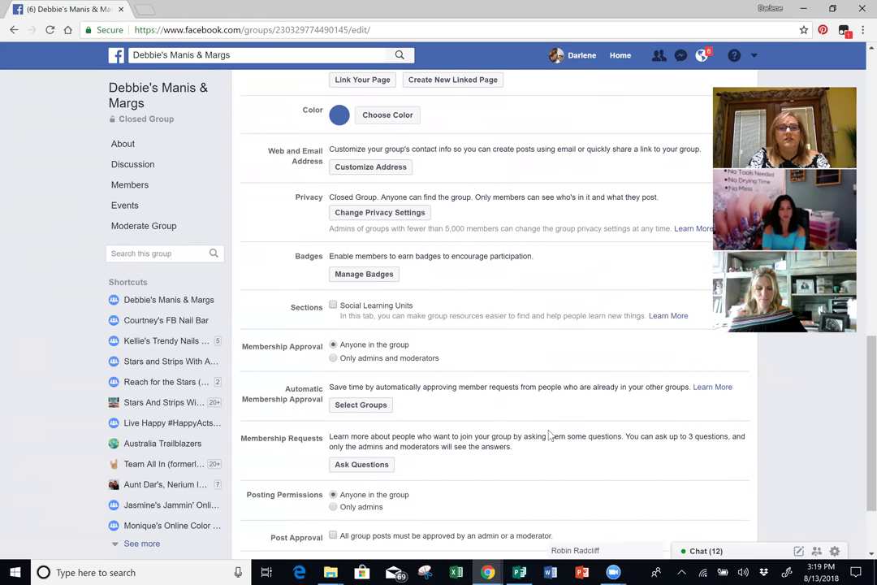
scroll(549, 436, down, 1)
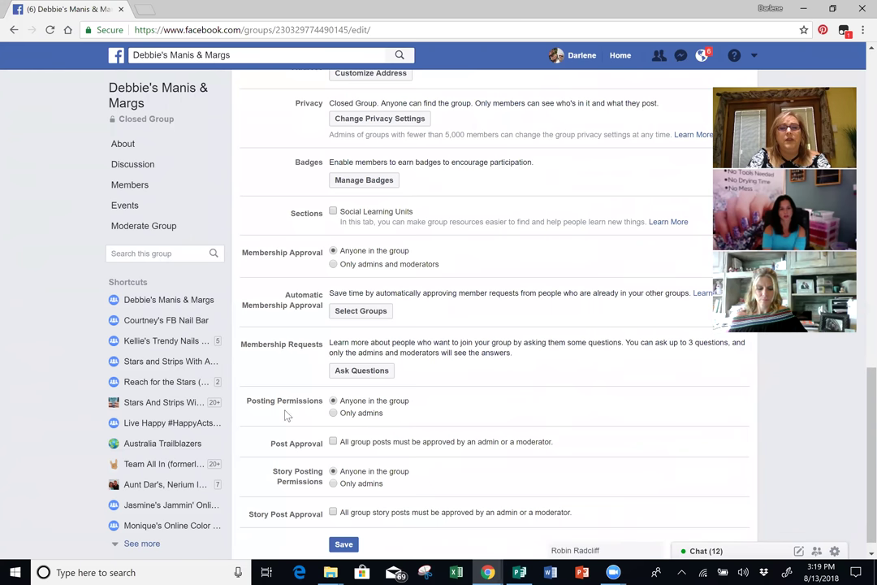
click(333, 442)
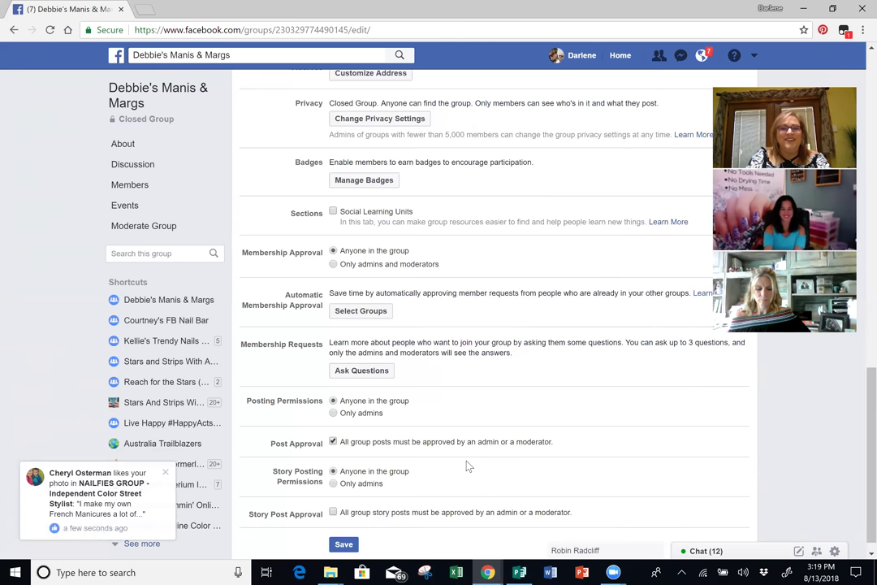
click(333, 513)
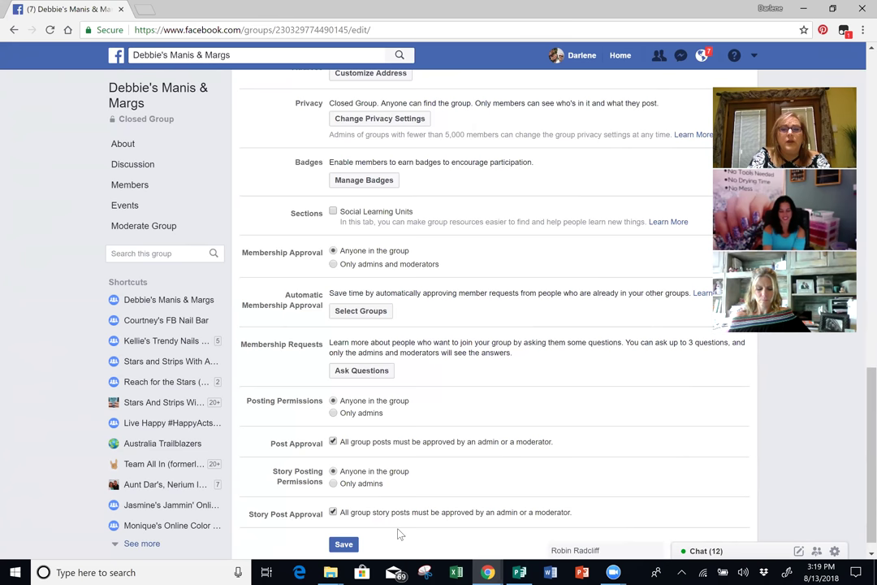
click(344, 544)
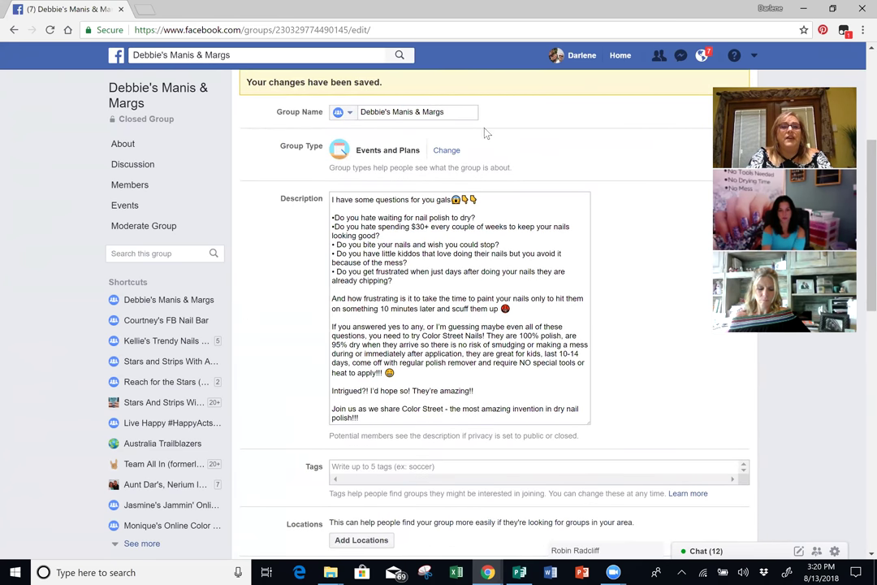
Check the group's About page, then switch to the Facebook Nail Bars board in Trello and close the Description card.
click(128, 149)
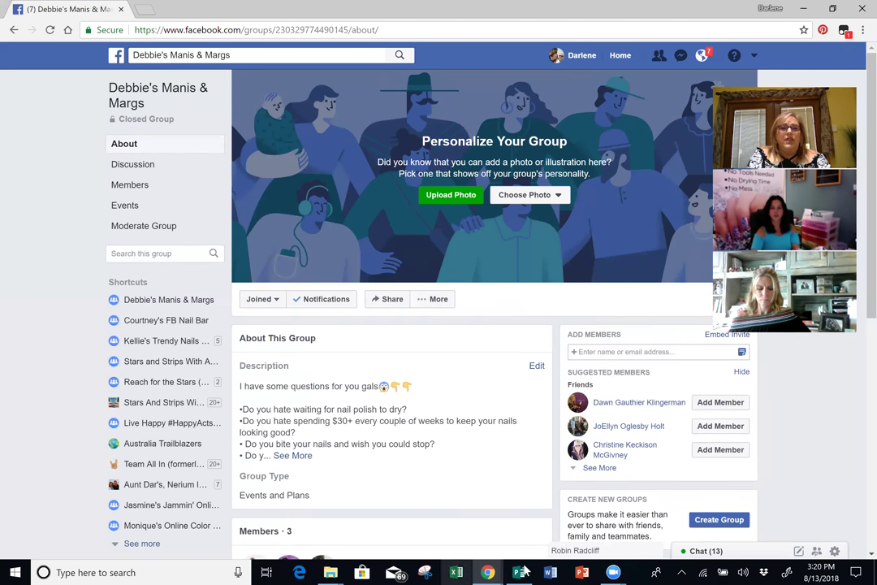
mouse_move(487, 573)
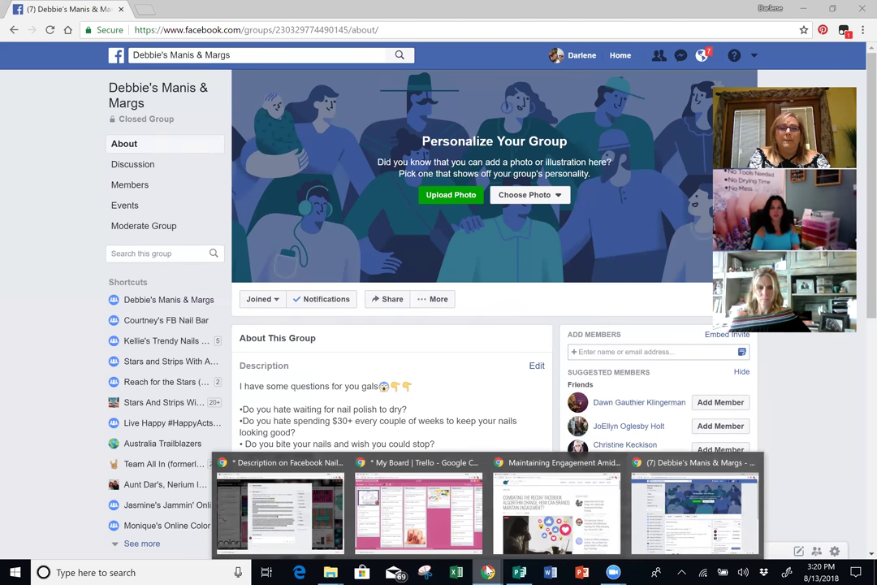
mouse_move(481, 551)
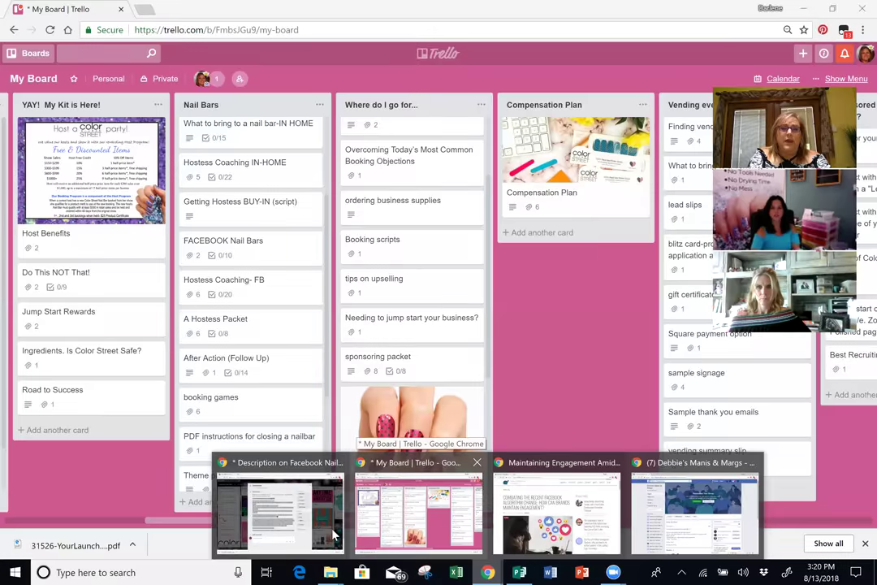
click(279, 488)
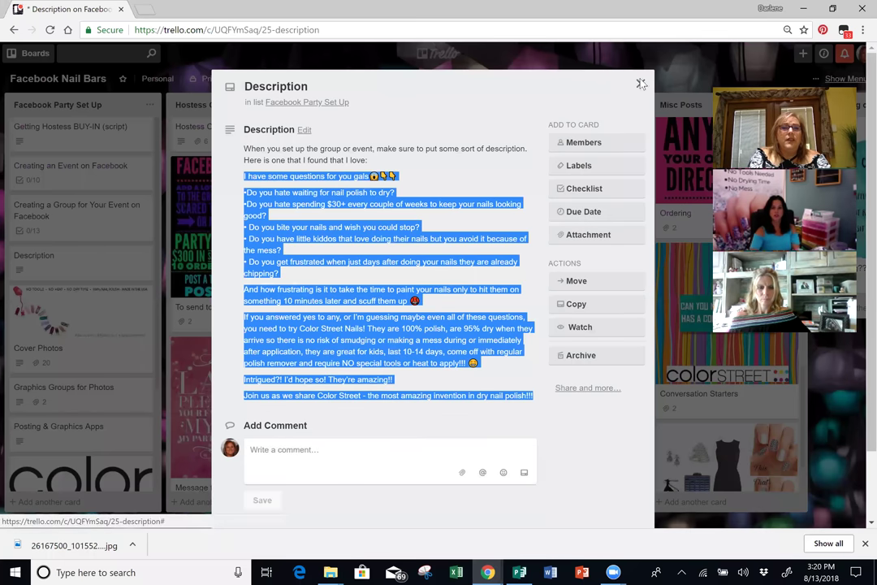
click(640, 84)
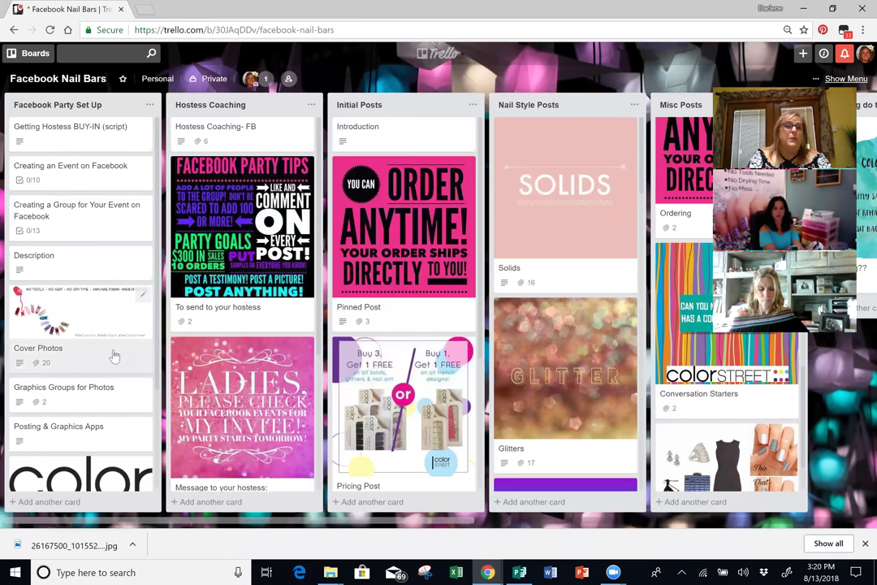
Open the A Hostess Packet card under Hostess Coaching and view its attachment Do you know Frank.jpg.
scroll(112, 418, down, 3)
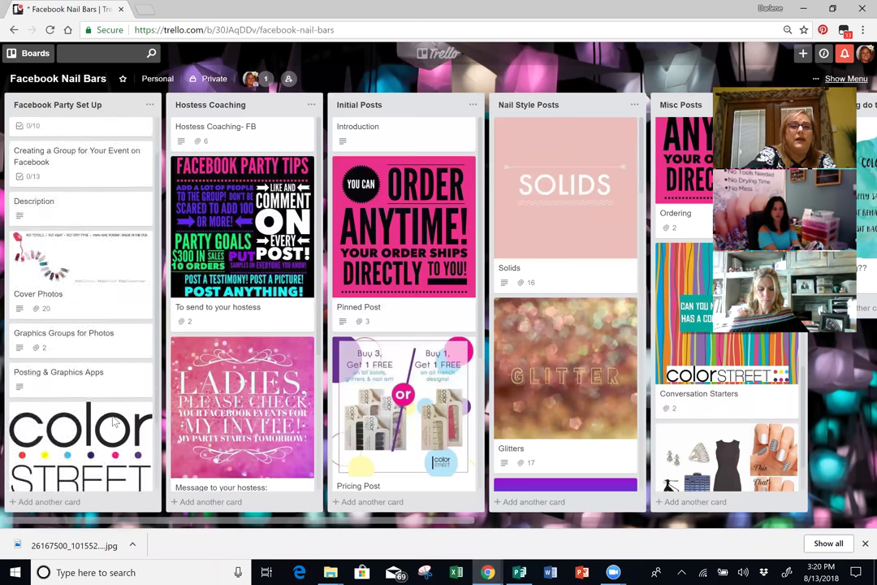
scroll(242, 308, down, 3)
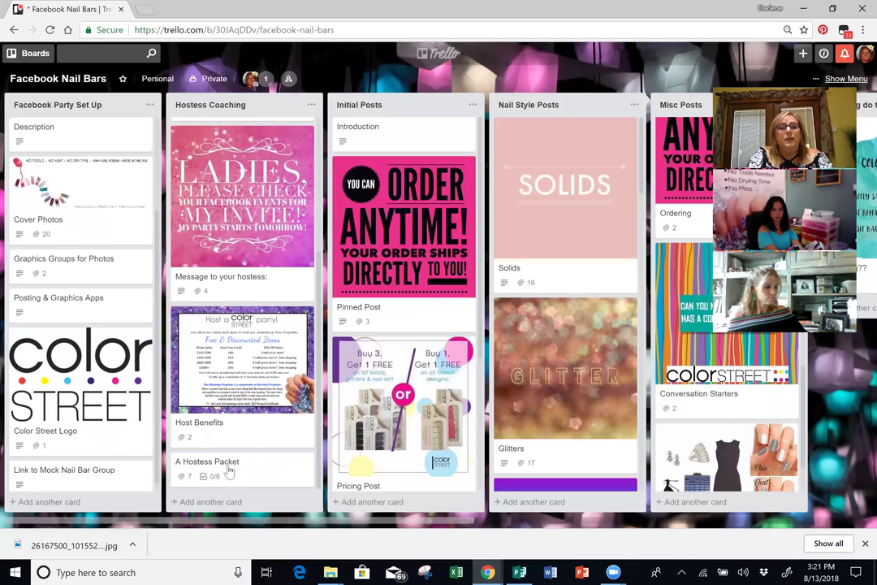
click(229, 471)
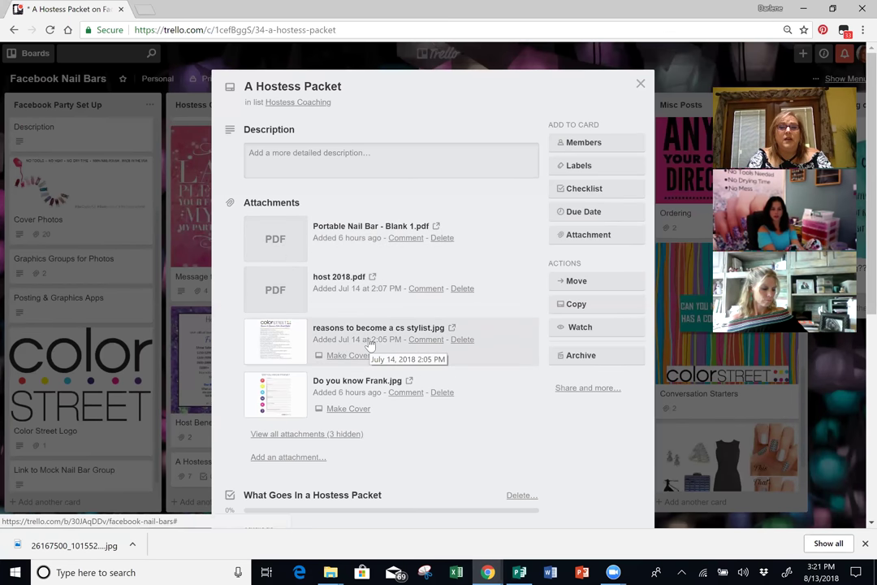
click(368, 395)
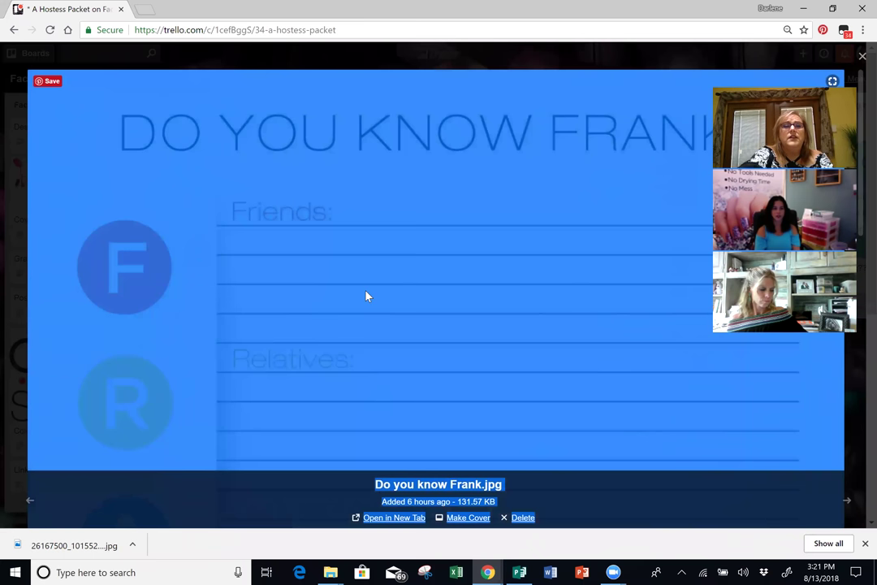
scroll(365, 296, down, 5)
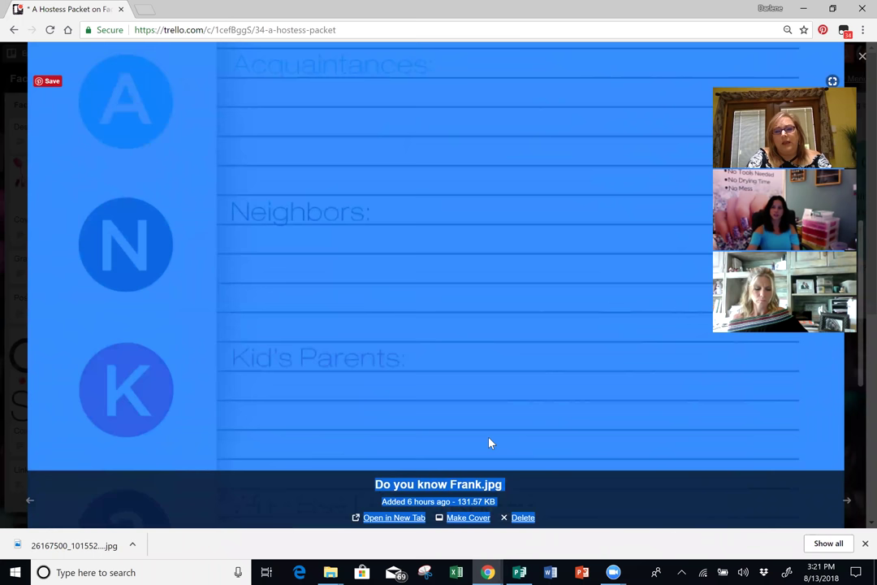
click(861, 58)
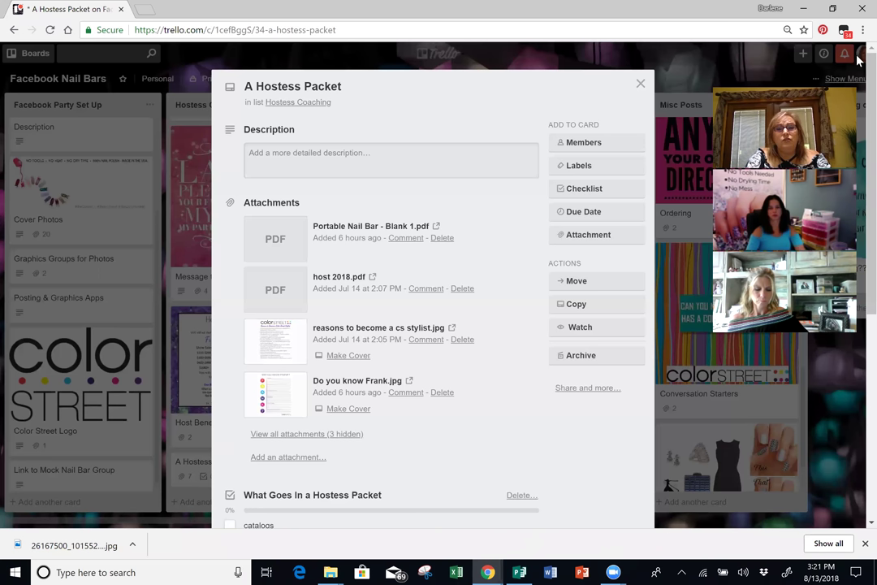
Show all of the card's attachments and open the PDF "Thank you for hosting with wish list and hostess rewards".
click(331, 434)
scroll(329, 434, down, 4)
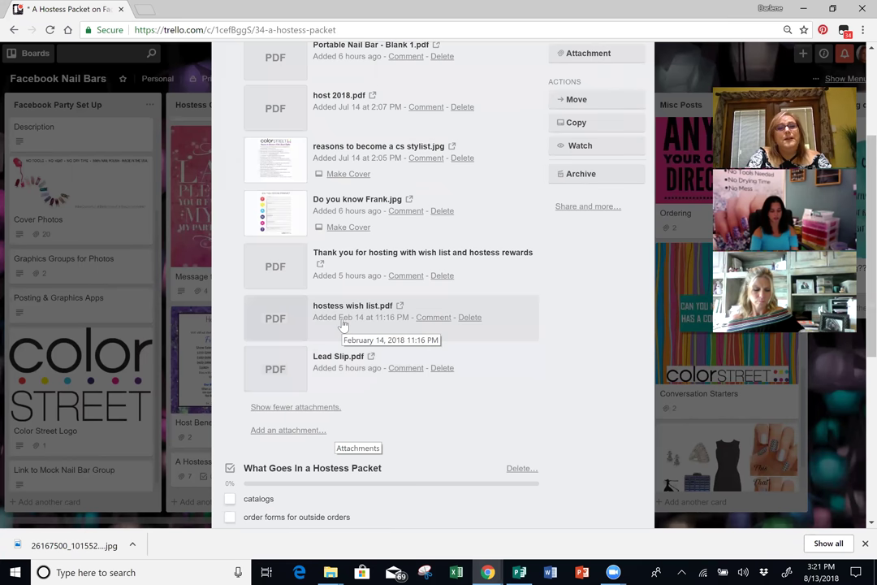
triple_click(388, 255)
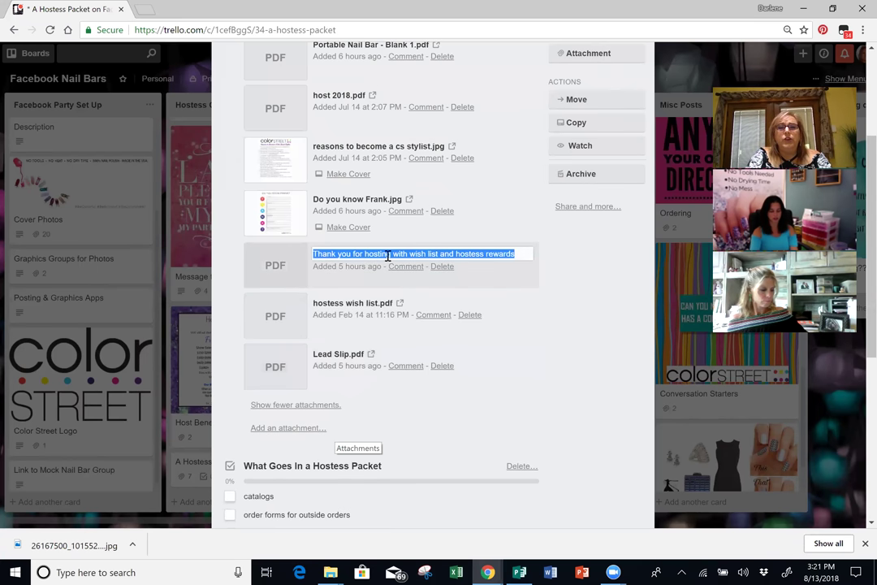
click(282, 270)
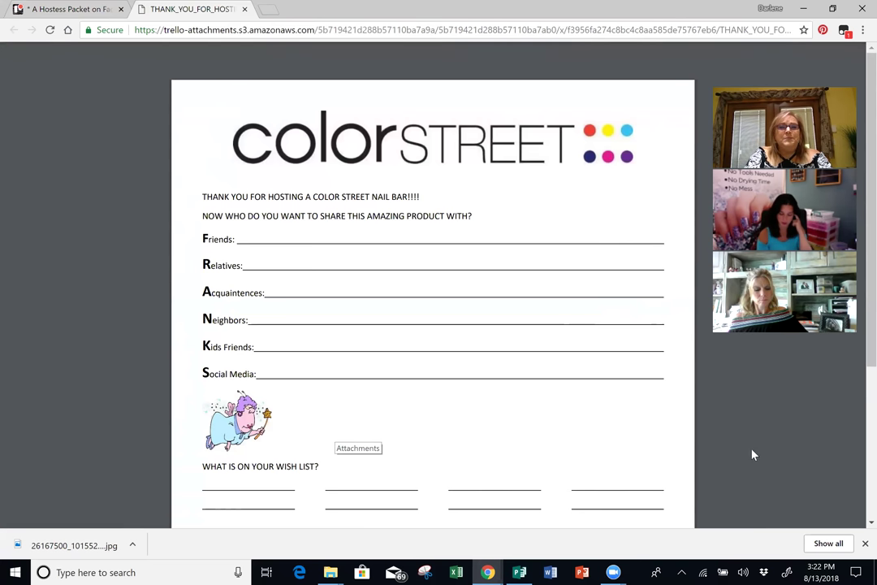
Read the PDF's contact categories, wish list and hostess rewards, then close it and return to the hostess packet card.
scroll(379, 423, down, 1)
scroll(379, 423, up, 1)
scroll(379, 422, down, 2)
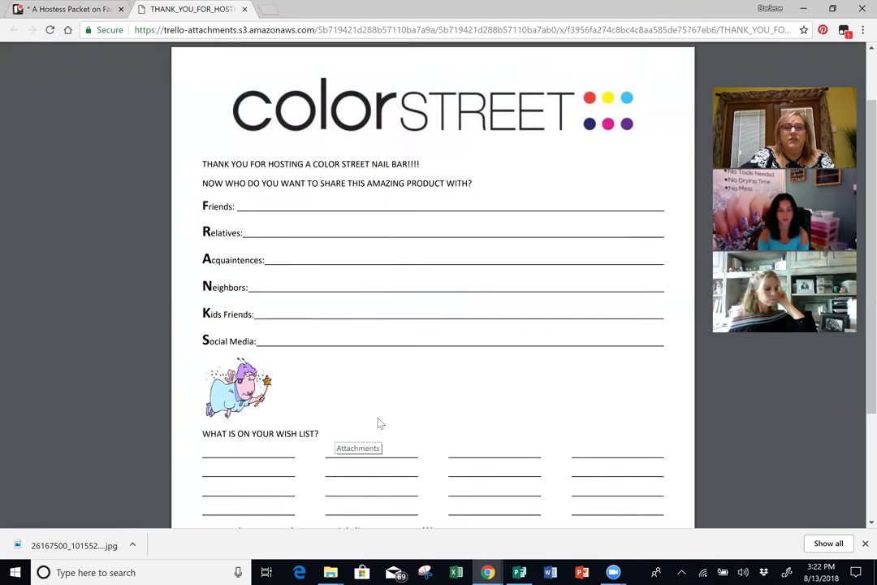
scroll(379, 423, down, 3)
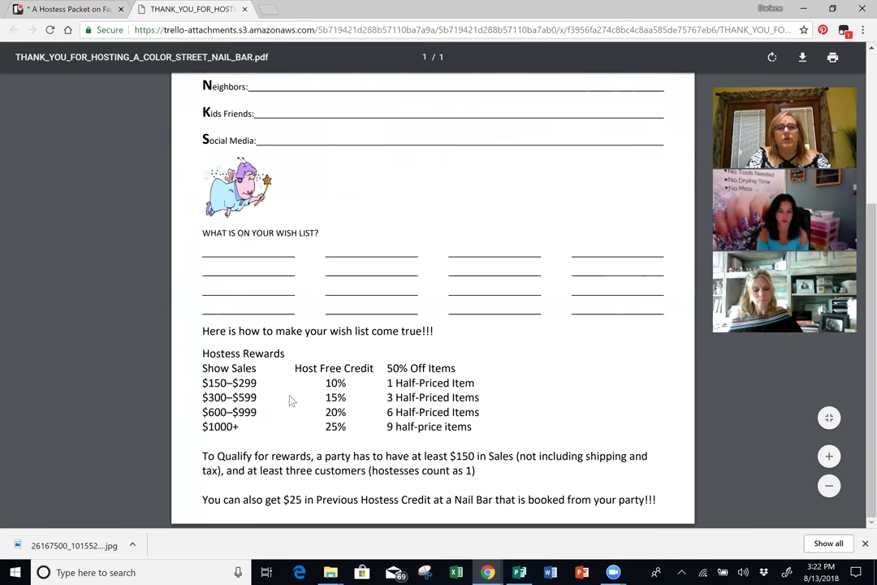
scroll(504, 396, up, 3)
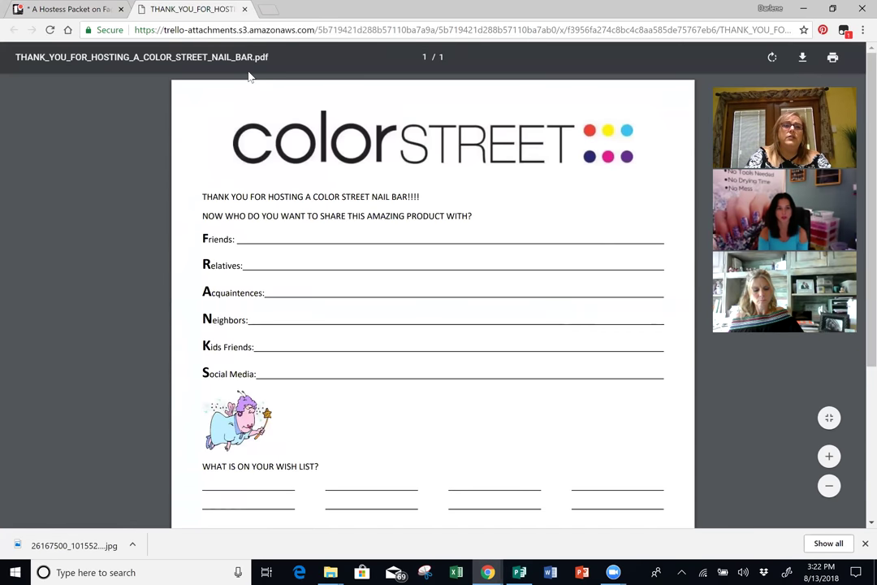
click(246, 9)
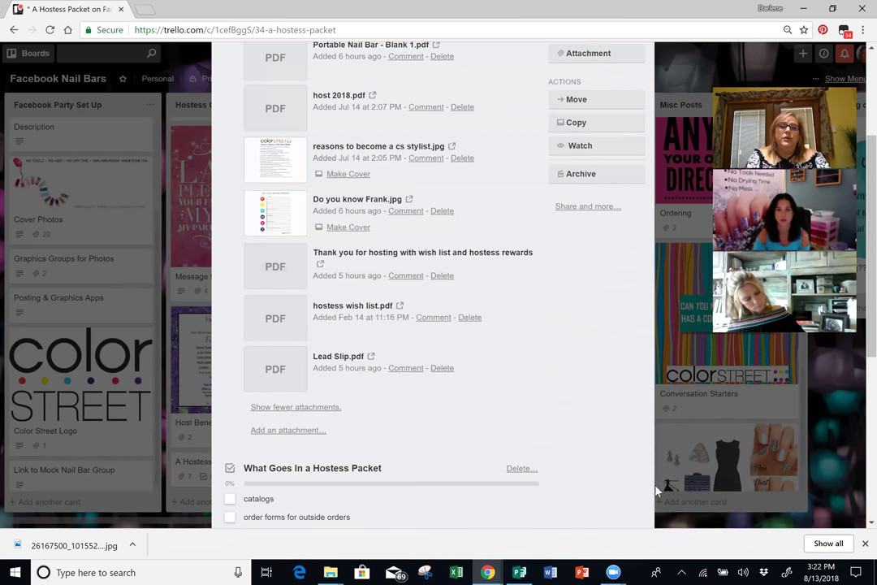
scroll(748, 401, up, 3)
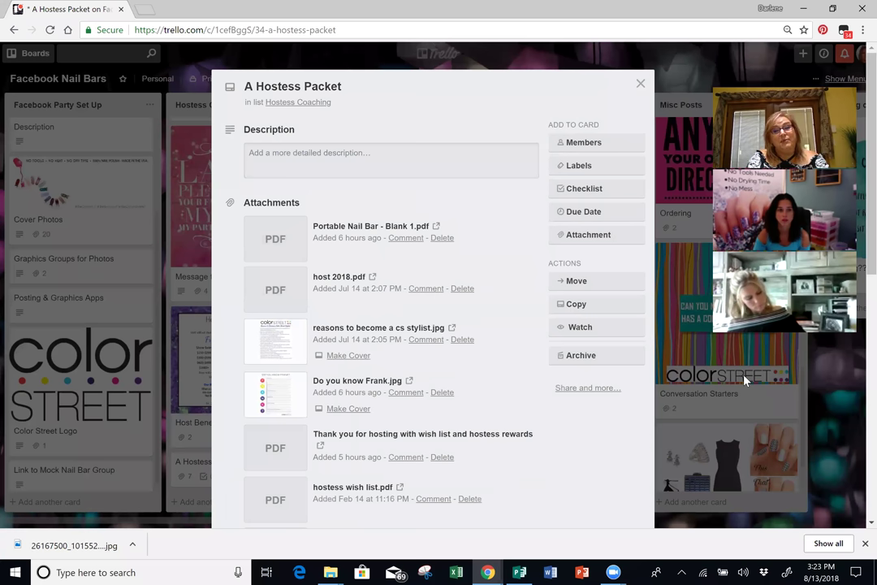
Close the hostess packet card, then open the To send to your hostess card and view its Facebook Party Tips image.
click(641, 85)
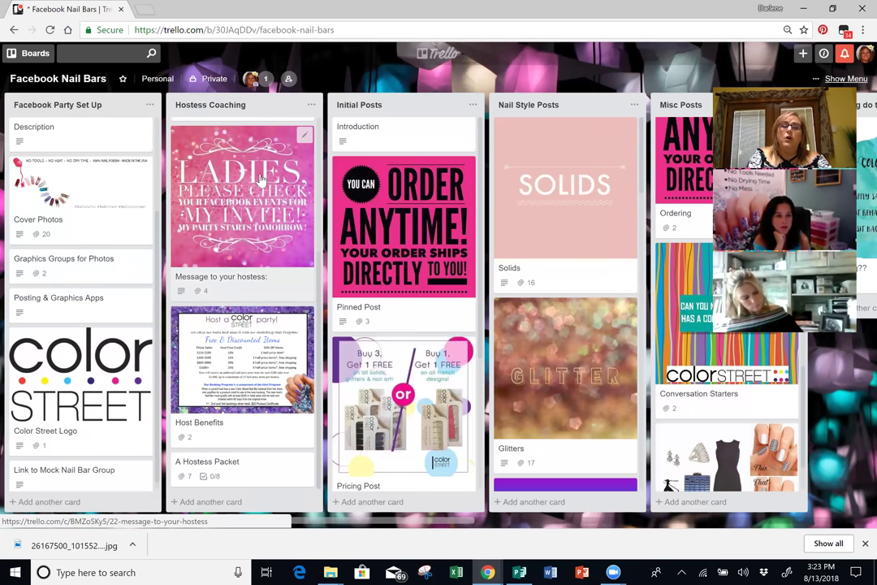
scroll(302, 282, up, 2)
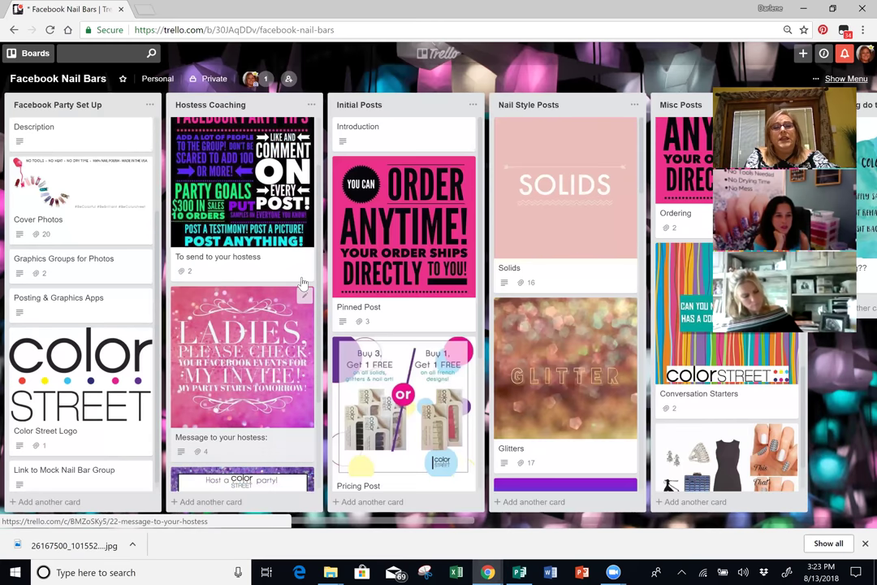
scroll(302, 282, up, 1)
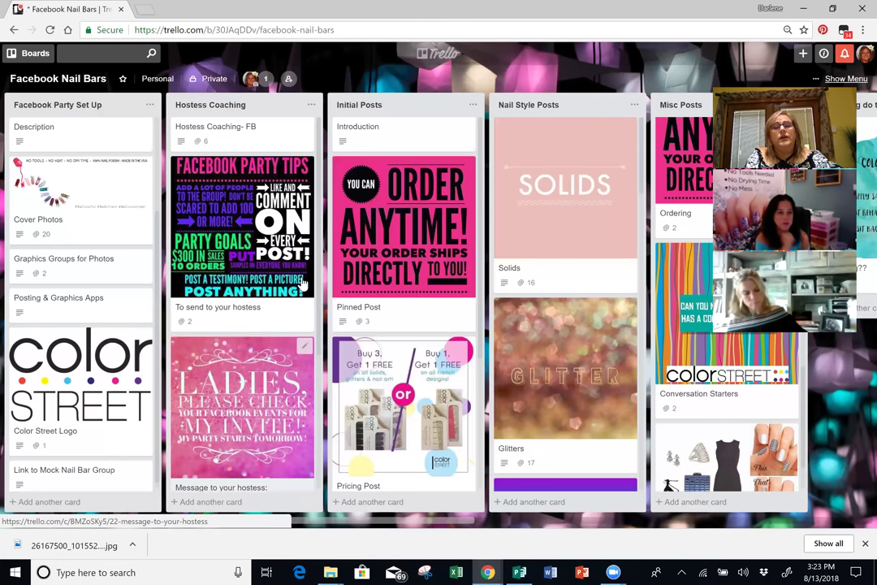
click(226, 211)
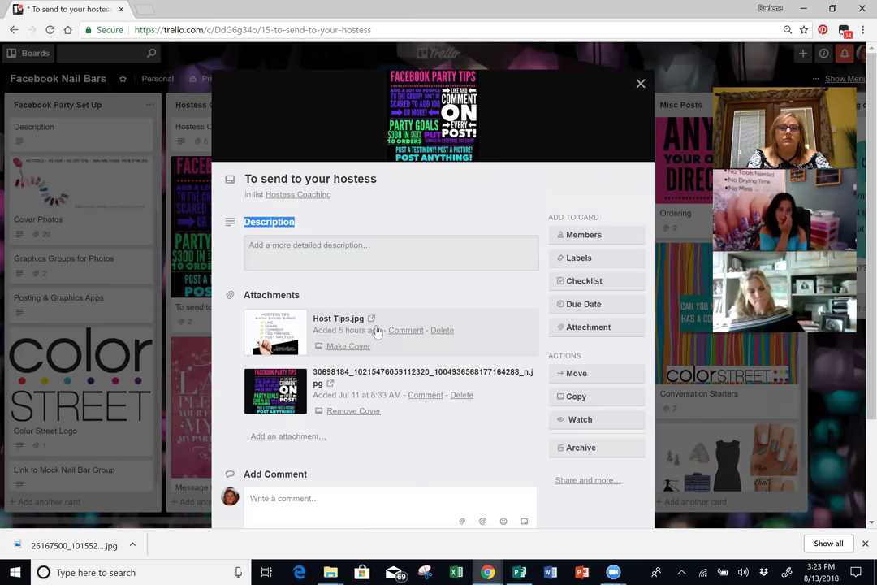
click(279, 398)
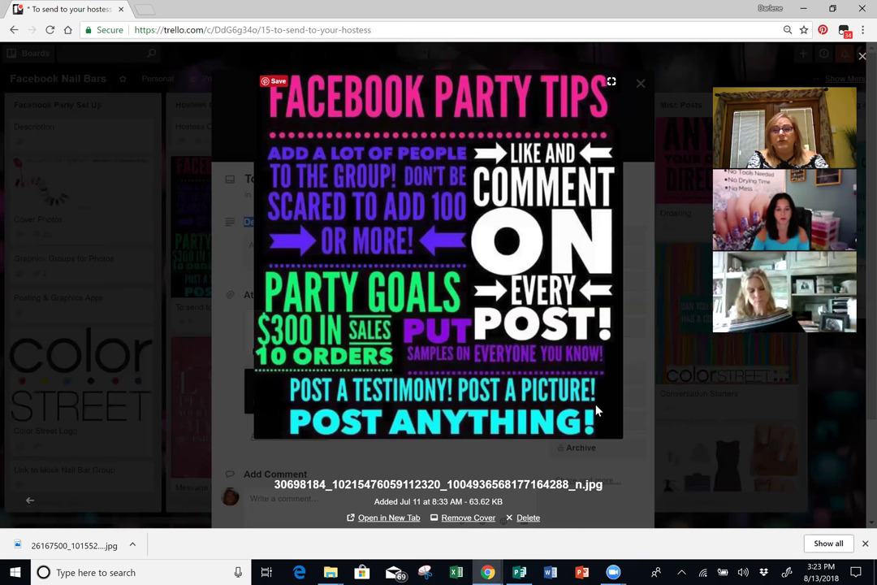
click(664, 129)
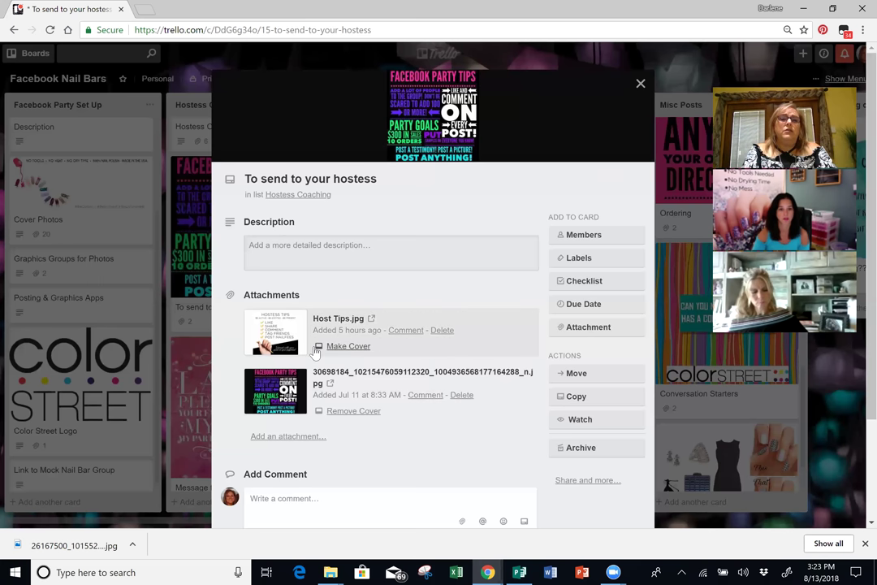
View the Host Tips.jpg attachment, then close the image and the To send to your hostess card.
click(276, 325)
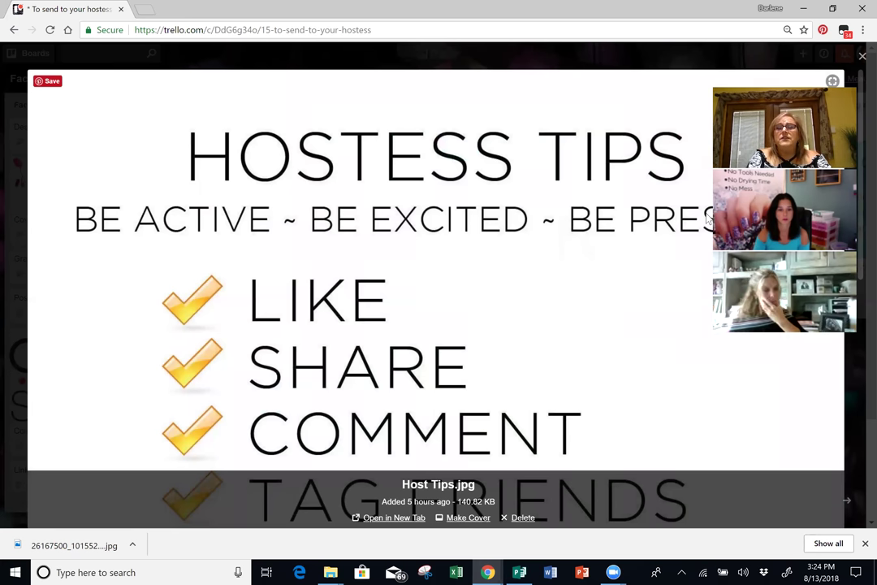
click(862, 55)
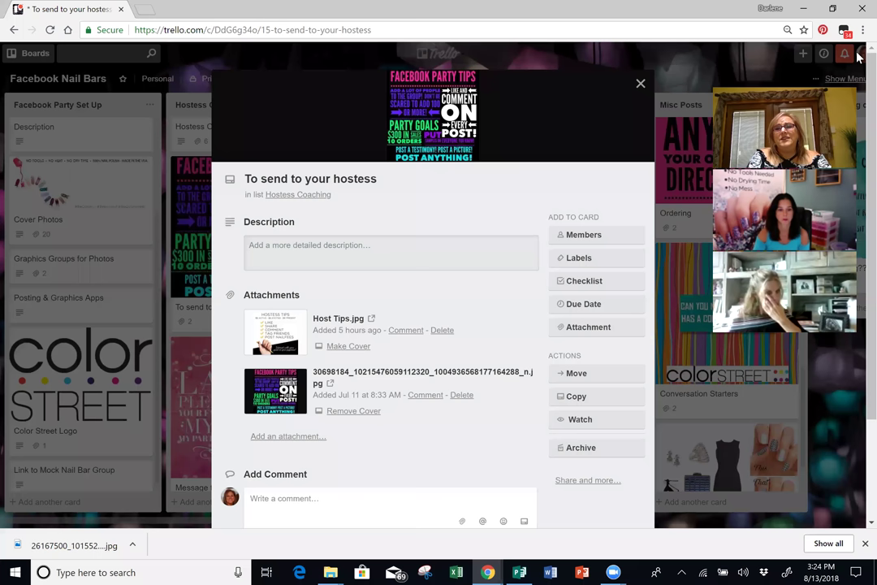
click(642, 85)
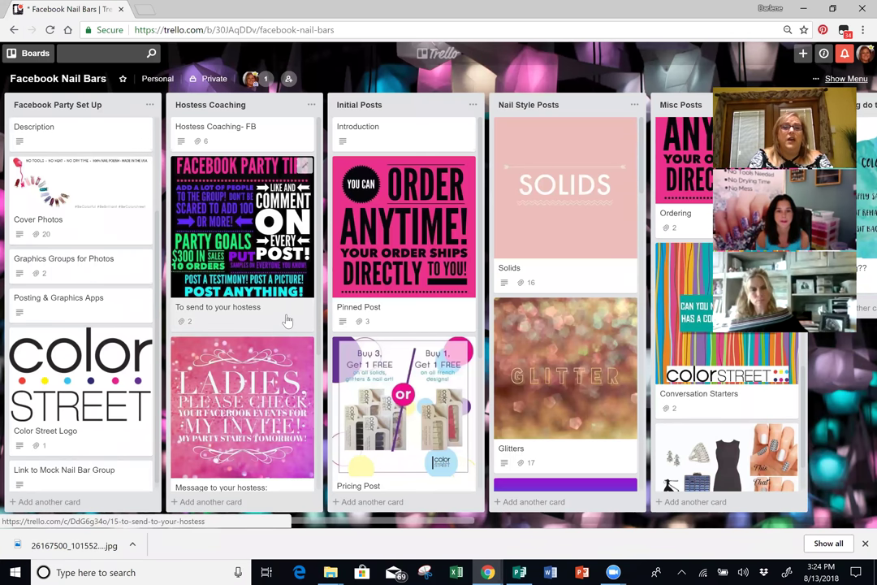
Look over the Hostess Coaching- FB card's attachments, then read the description of the Message to your hostess card.
click(256, 151)
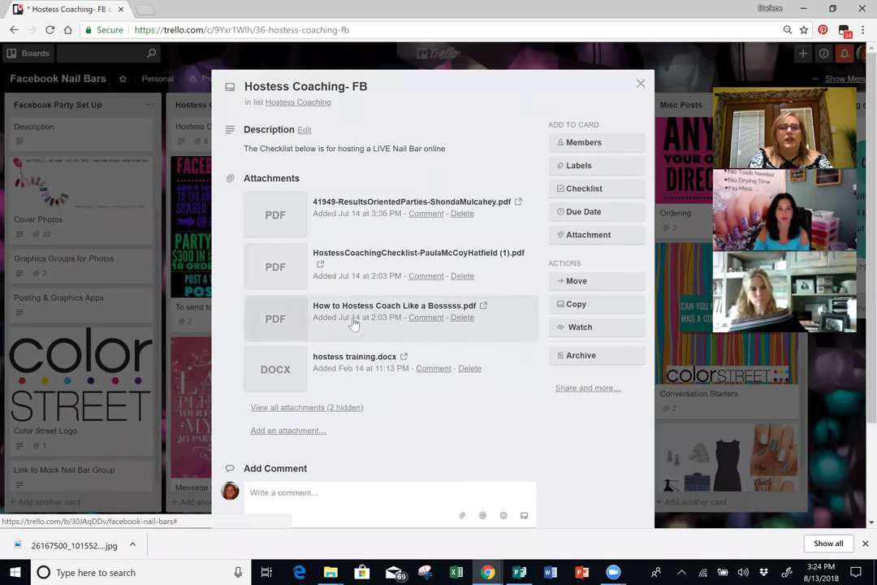
click(641, 85)
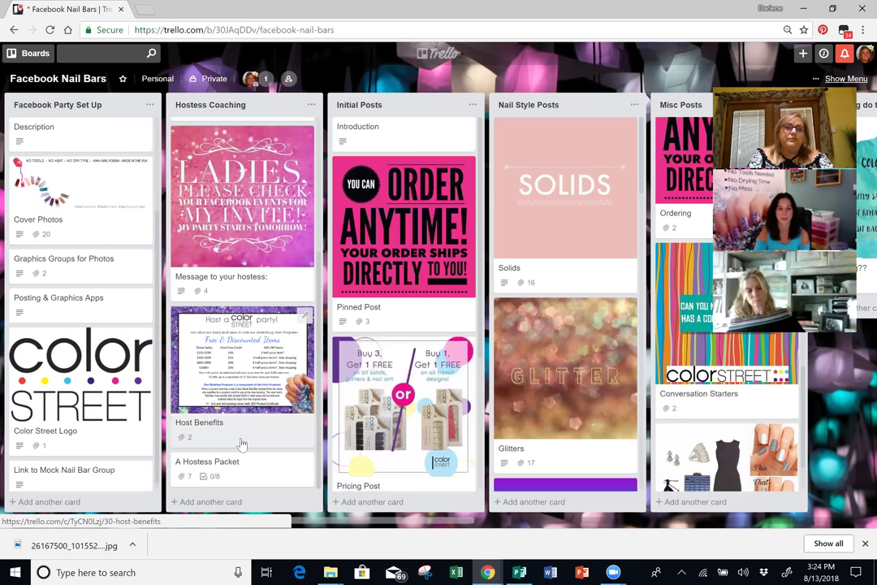
click(260, 281)
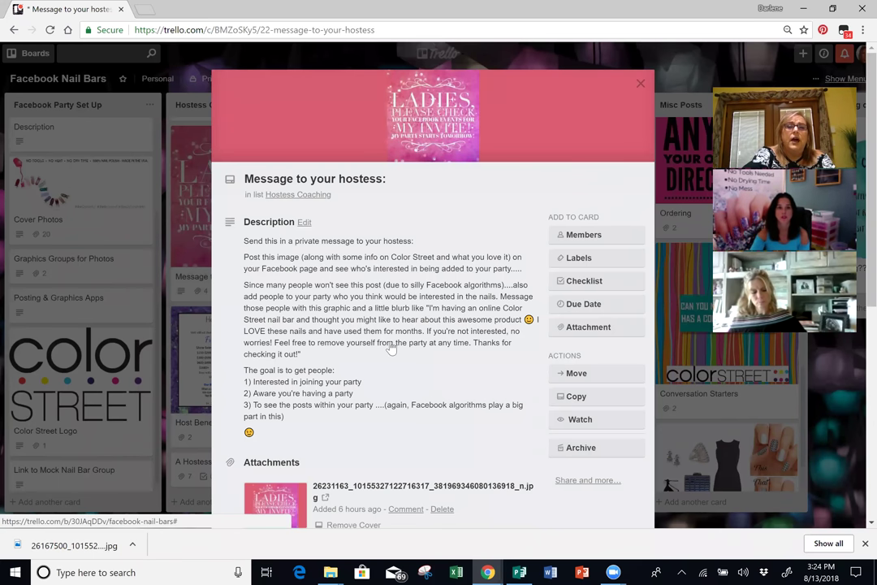
scroll(391, 347, down, 1)
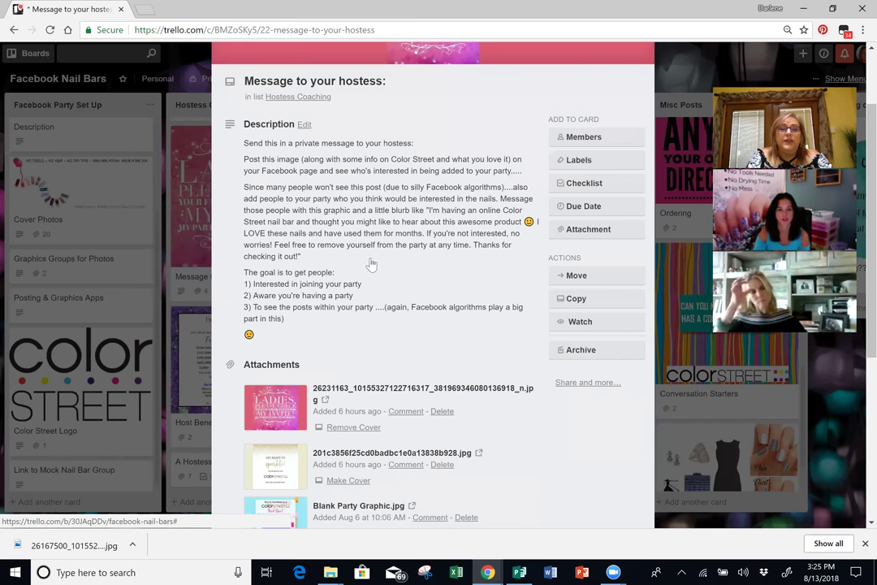
View the card's Ladies, please check your Facebook events image and its Get ready to sparkle invitation image.
click(279, 414)
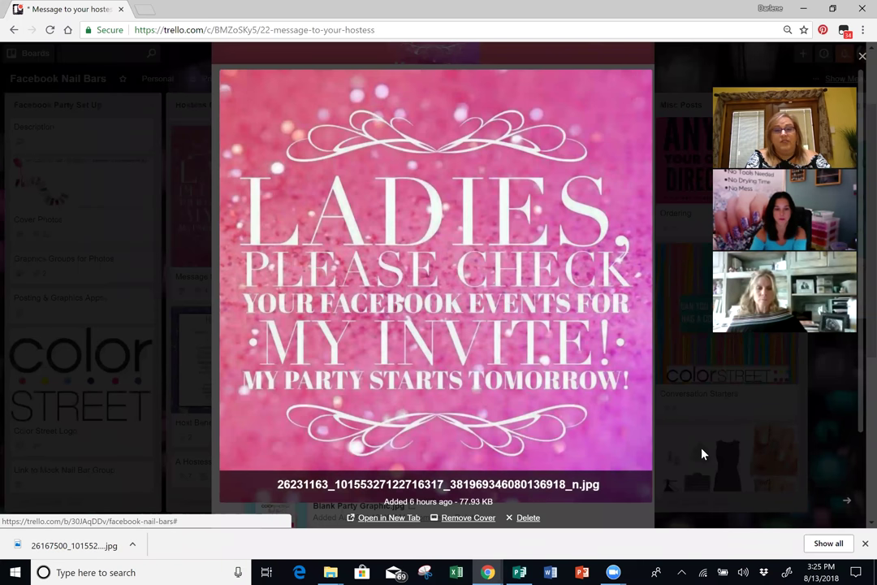
click(703, 454)
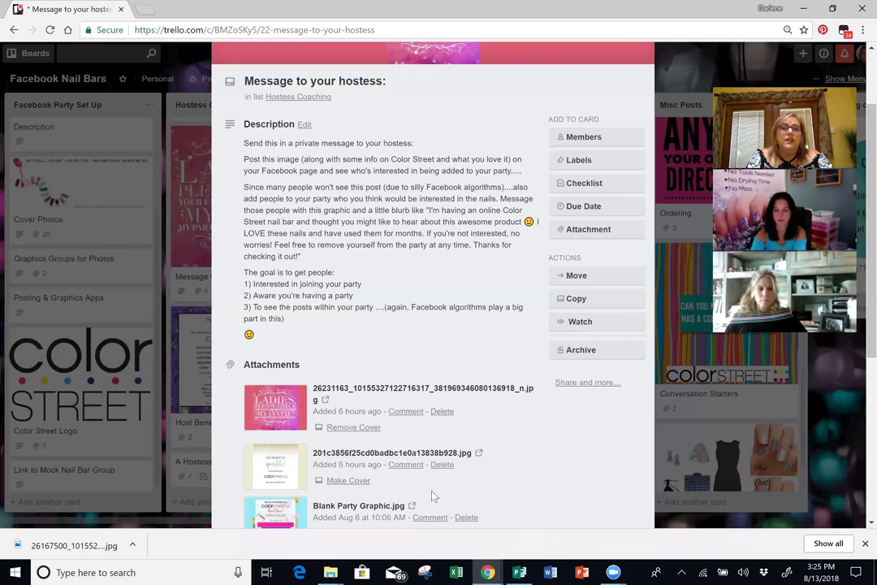
click(281, 471)
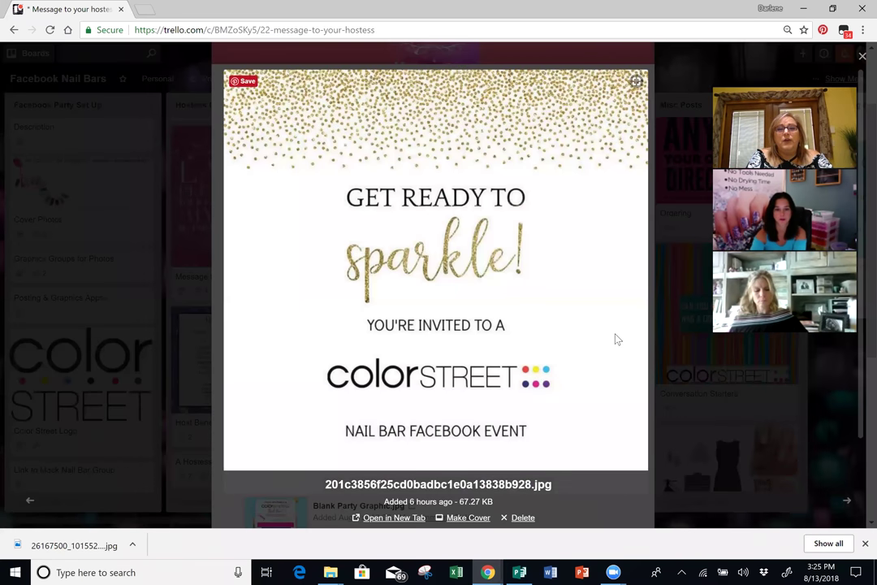
click(739, 471)
scroll(419, 467, down, 1)
scroll(419, 464, down, 2)
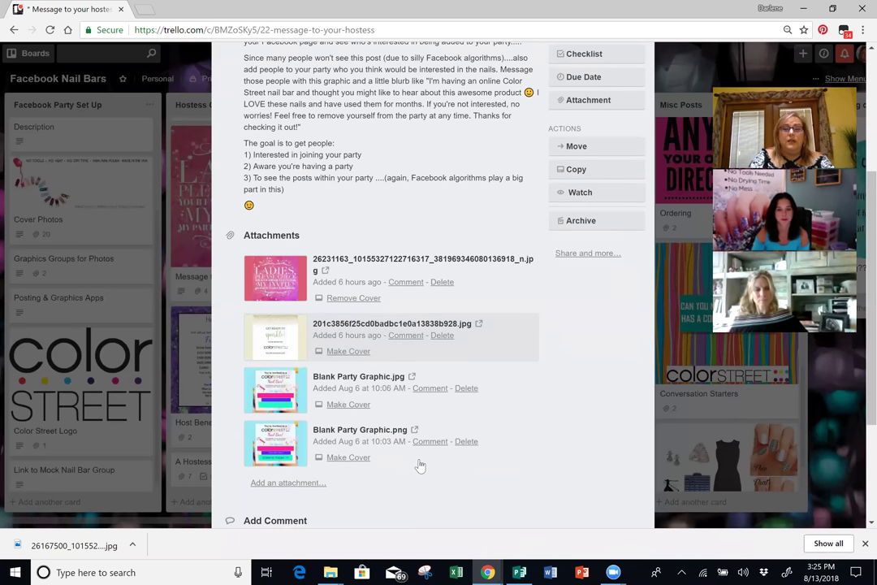
Examine the whole Blank Party Graphic.jpg invitation, including its blank details boxes, then close the image.
click(276, 394)
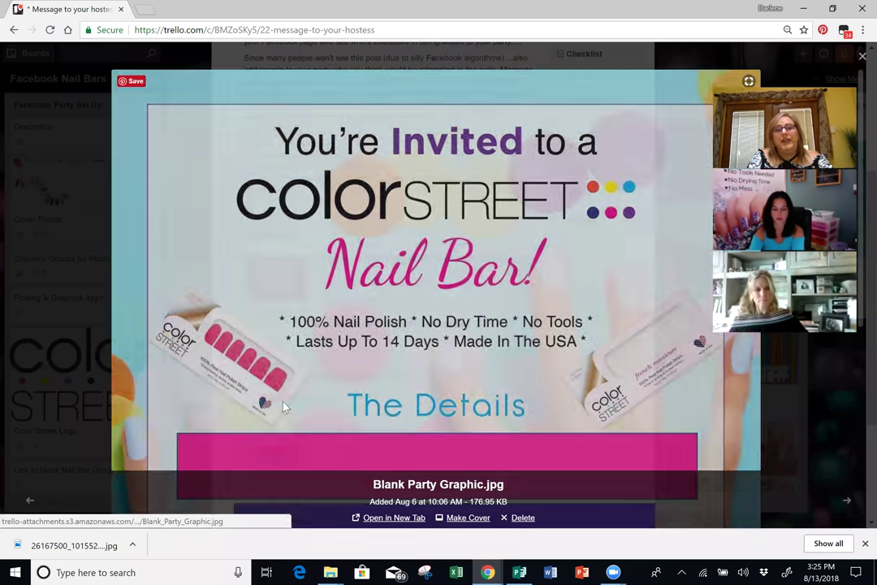
scroll(552, 410, down, 2)
scroll(552, 410, down, 1)
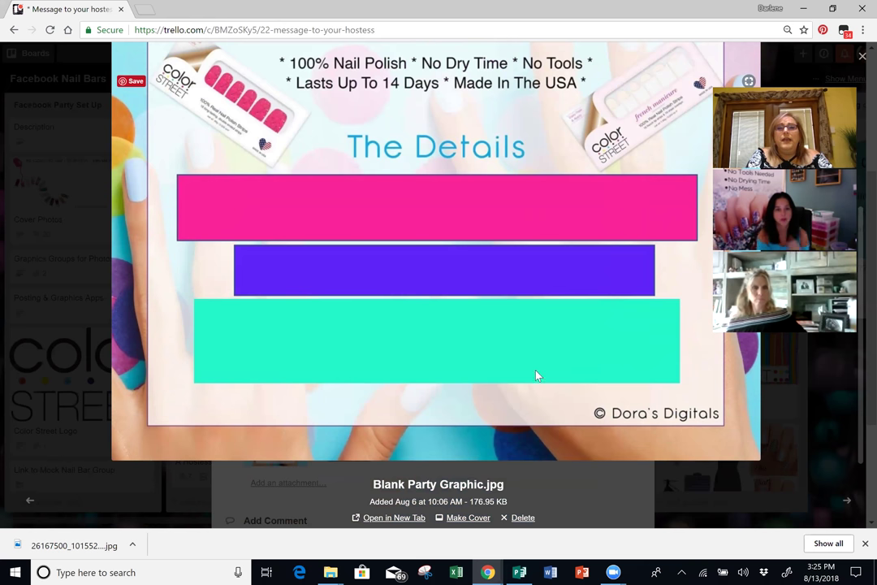
scroll(482, 415, up, 2)
scroll(483, 415, up, 3)
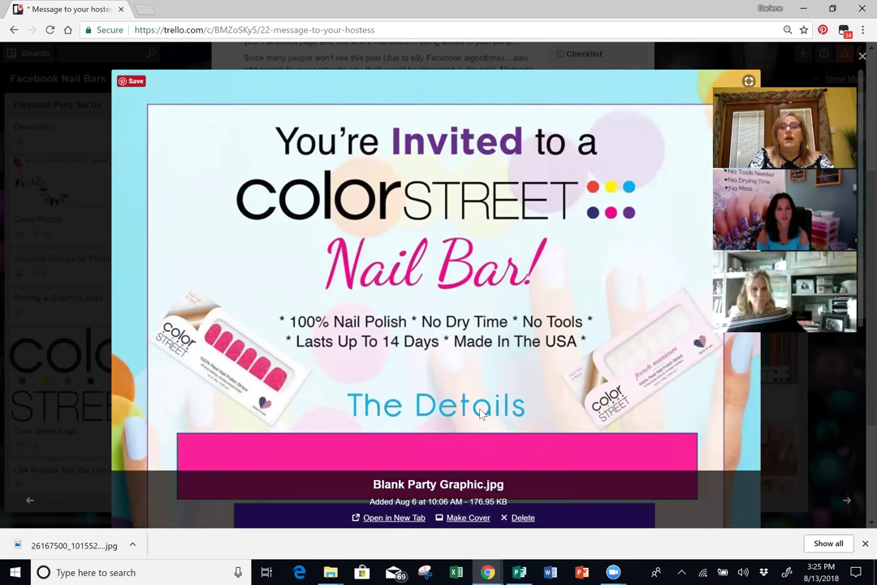
click(820, 395)
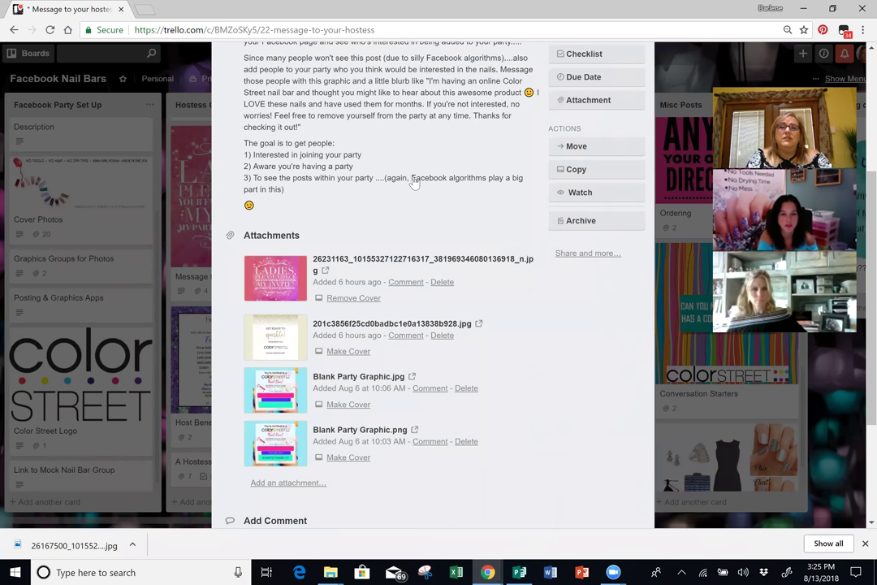
Return to the hostess message text and close that card, then read and close the Introduction card under Initial Posts.
scroll(566, 247, up, 3)
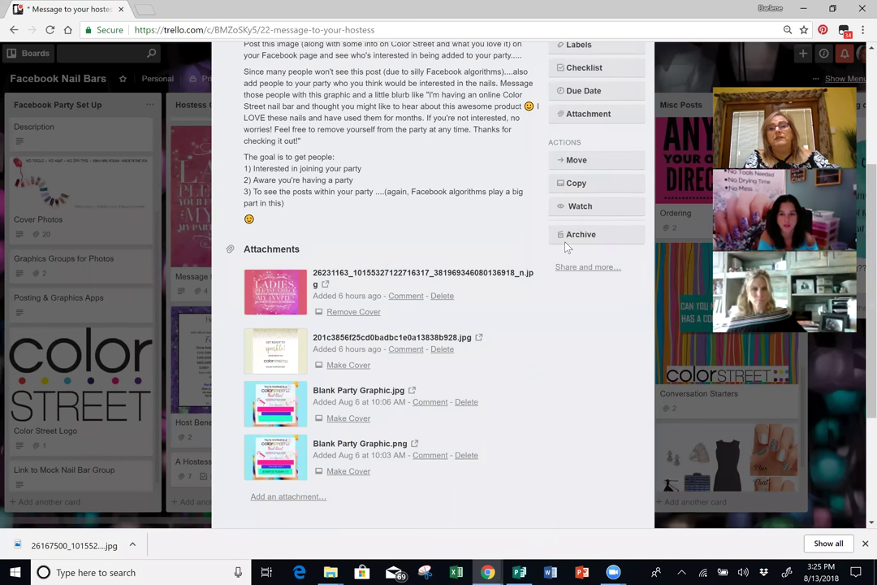
scroll(566, 247, up, 1)
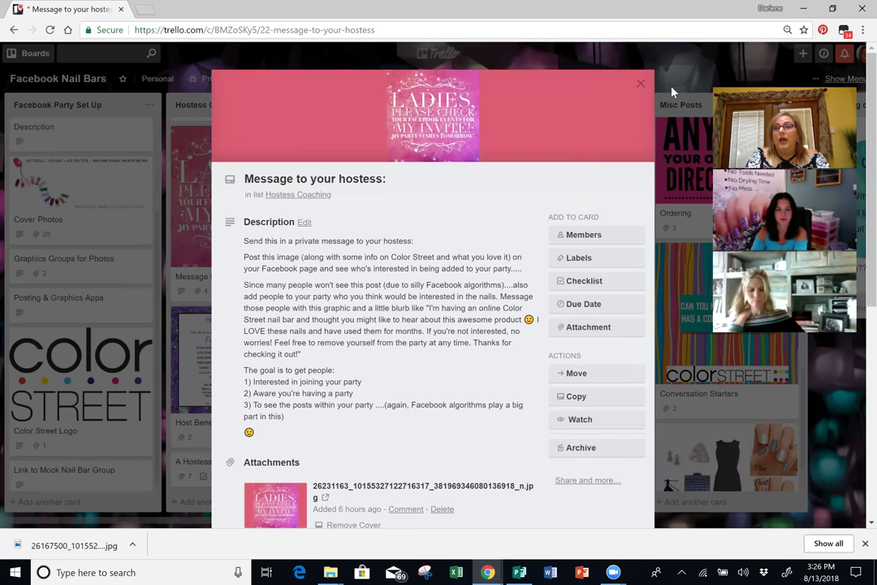
click(641, 85)
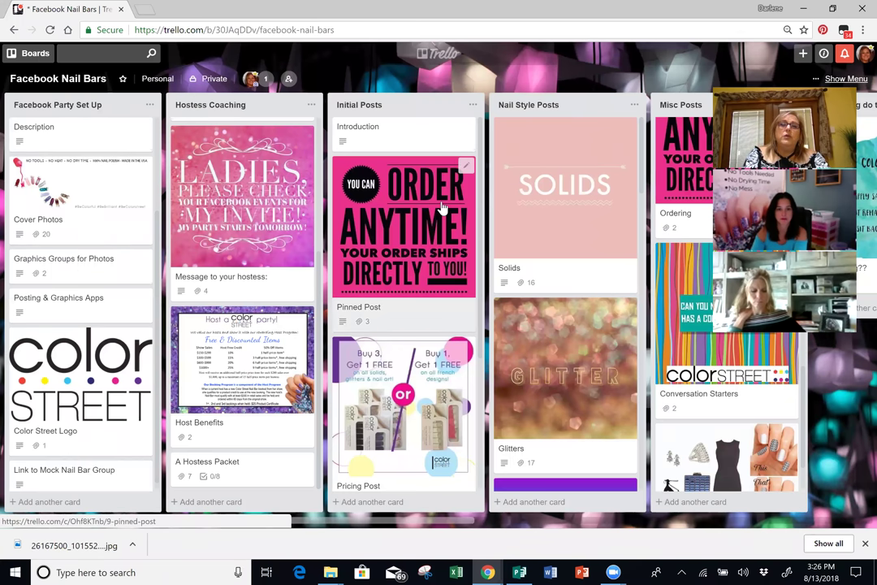
click(411, 141)
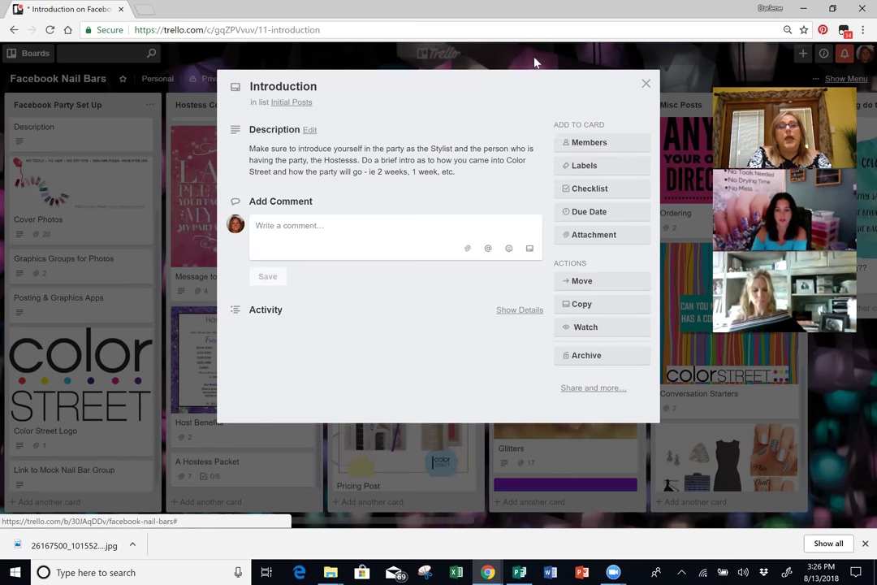
click(646, 85)
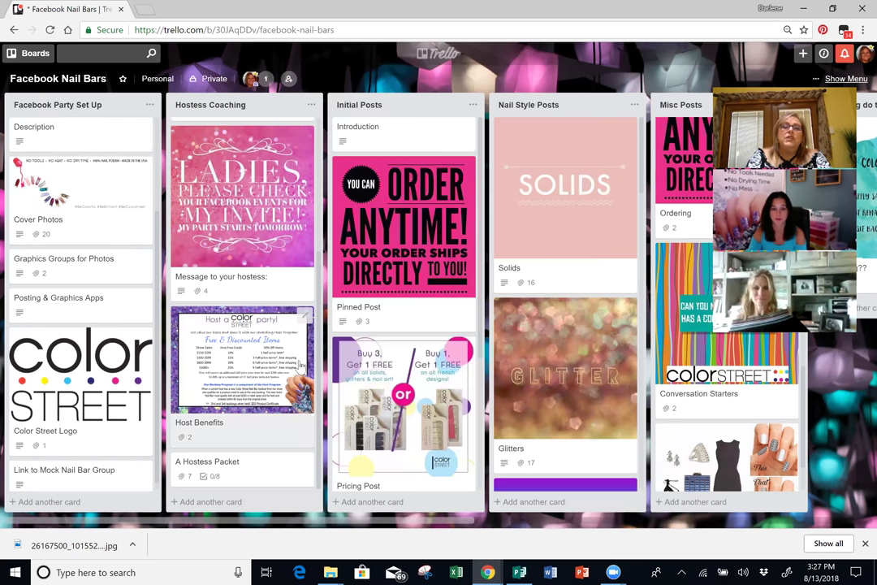
Open the Pricing Post card under Initial Posts, view its Pricing.JPG attachment, and return to the board.
click(407, 396)
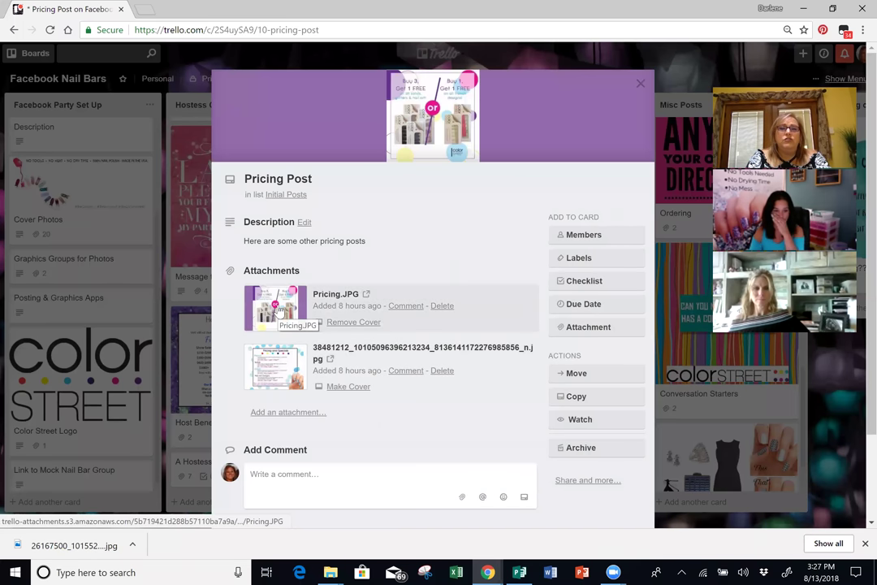
click(274, 307)
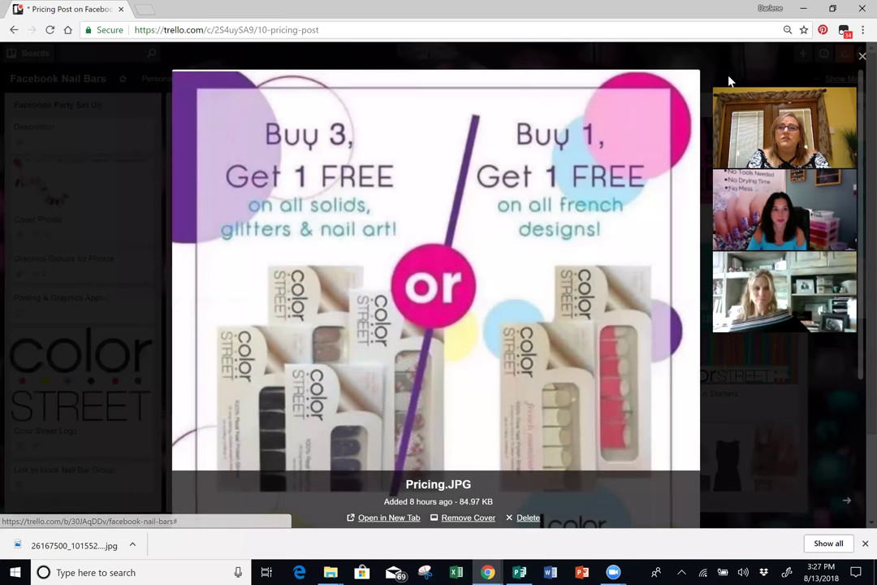
click(861, 56)
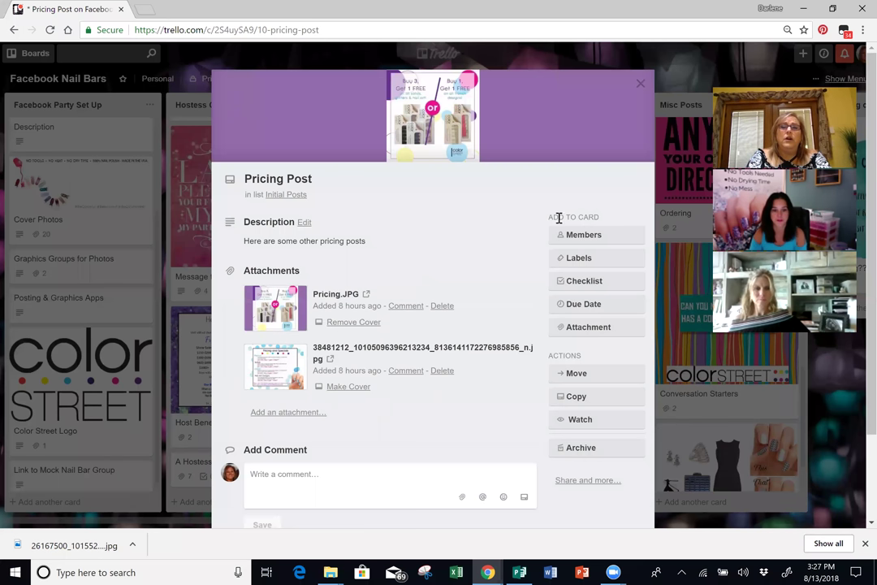
click(640, 83)
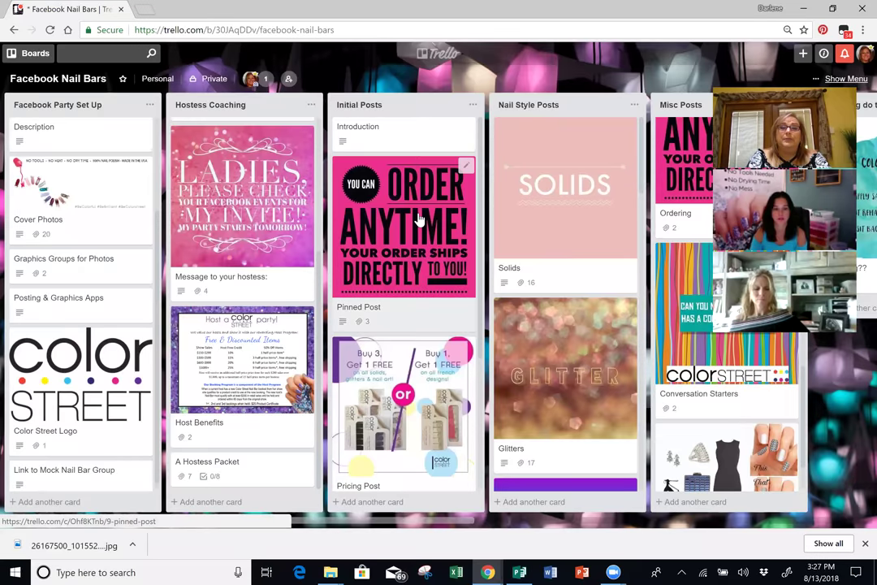
Open the Pinned Post card under Initial Posts and view its You can order anytime image.
click(420, 219)
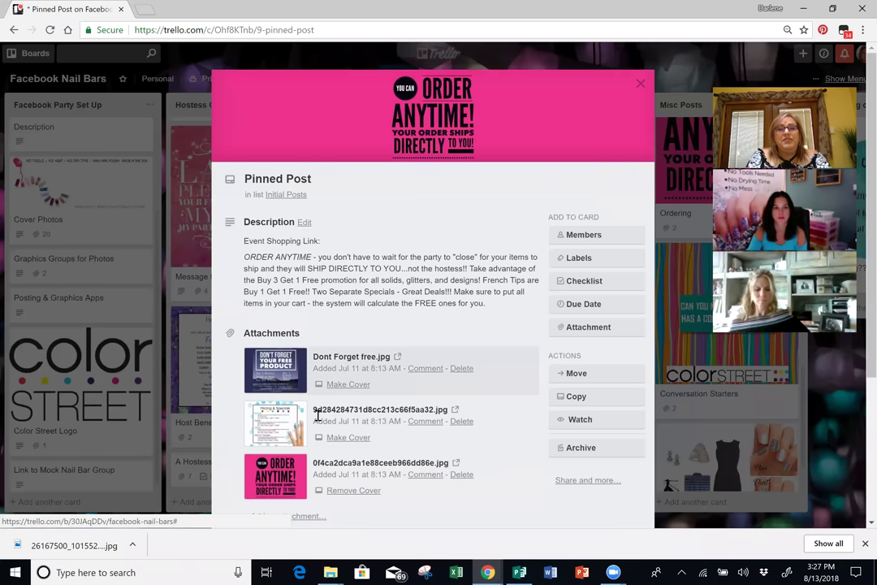
click(284, 476)
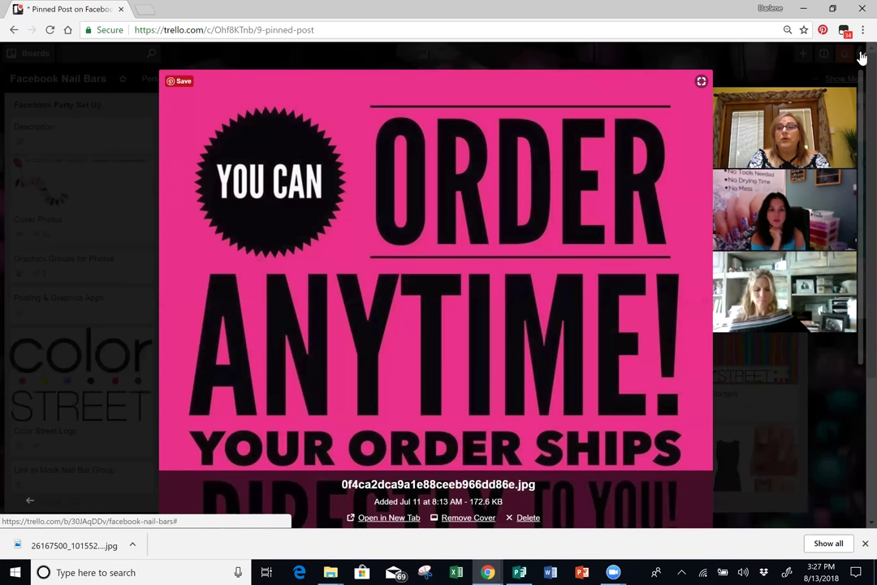
click(727, 51)
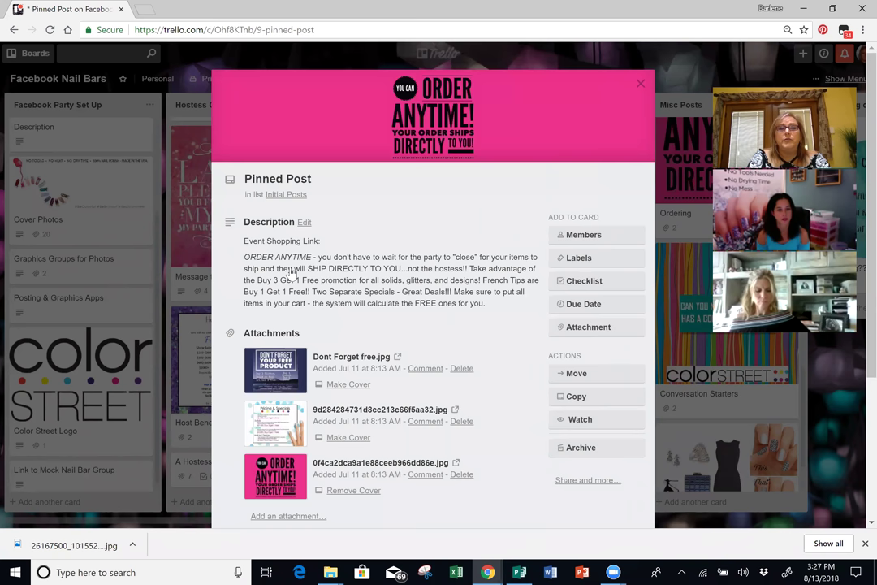
Copy the full description text of the Pinned Post card, from Event Shopping Link through the ordering details.
drag(243, 241, 490, 307)
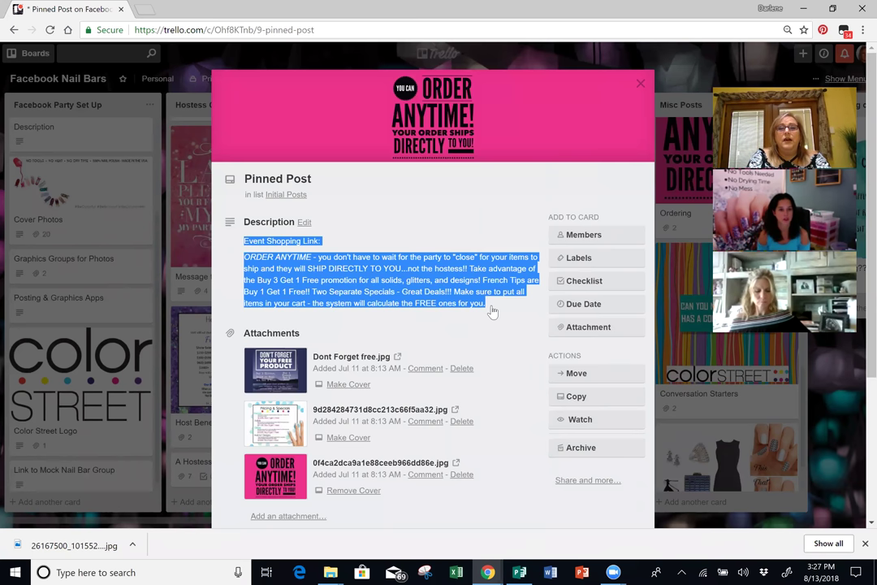
right_click(452, 283)
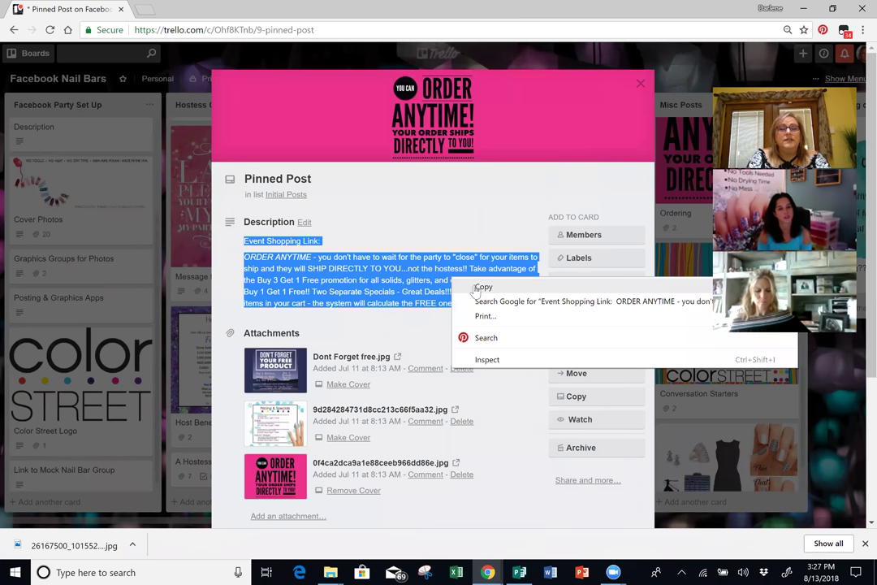
click(476, 287)
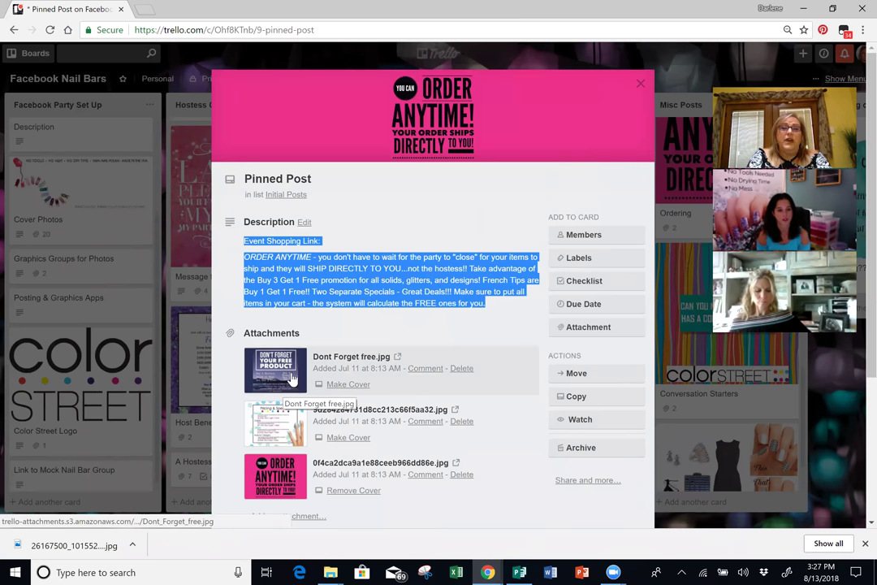
View the Pinned Post card's Dont Forget free.jpg attachment, then close the image and the card.
click(286, 376)
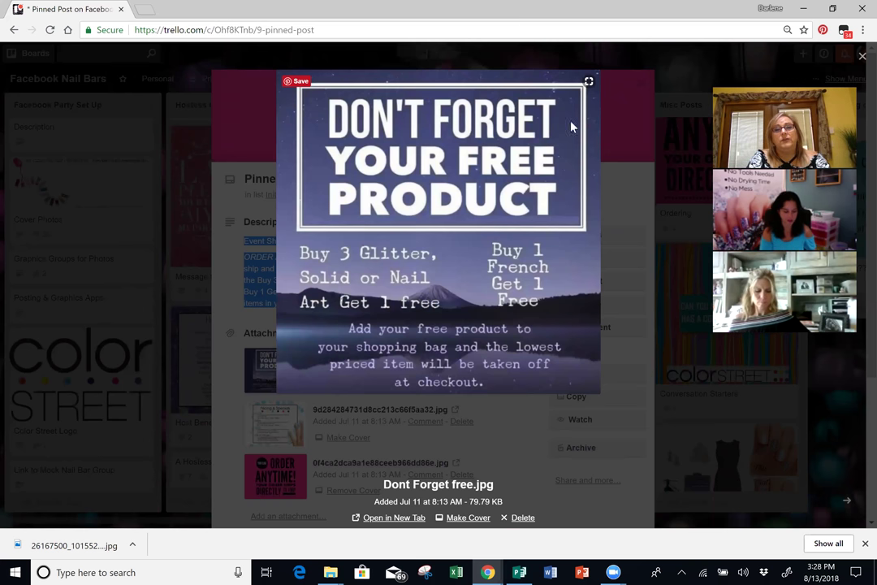
click(671, 145)
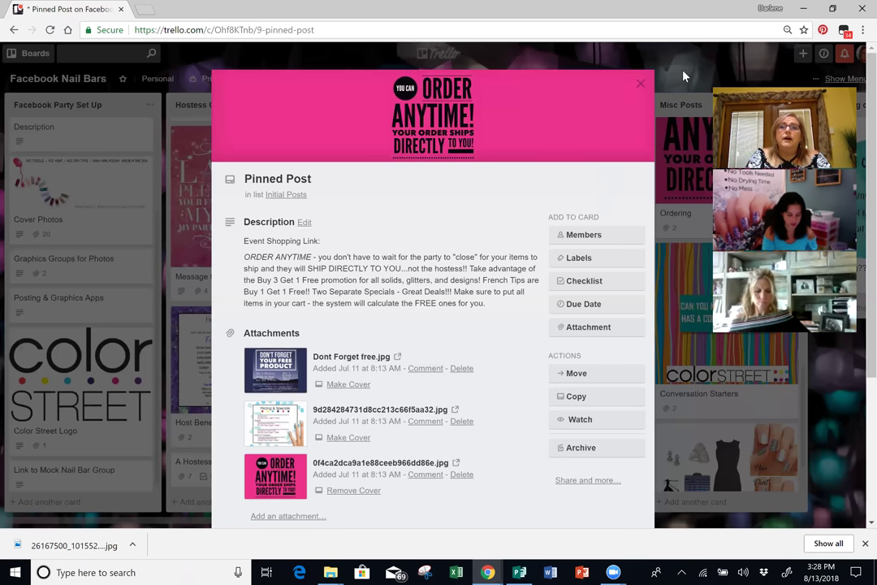
click(641, 84)
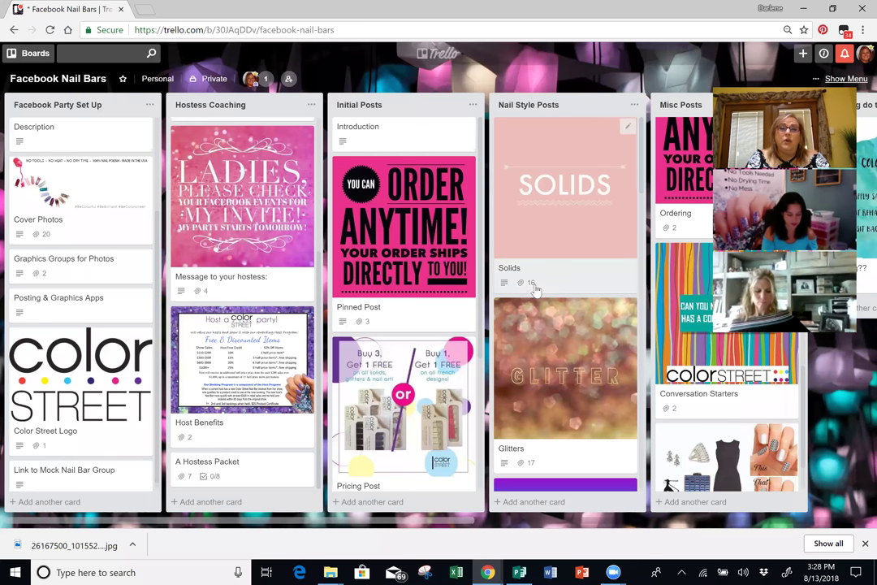
Open the Solids card under Nail Style Posts, read its description, and look through its complete attachment list.
click(589, 195)
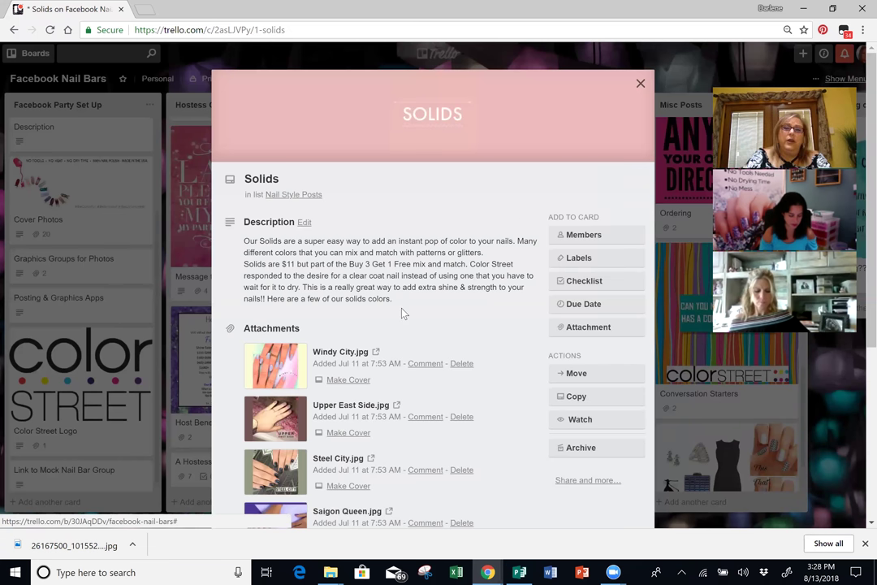
scroll(404, 313, down, 1)
scroll(404, 313, down, 3)
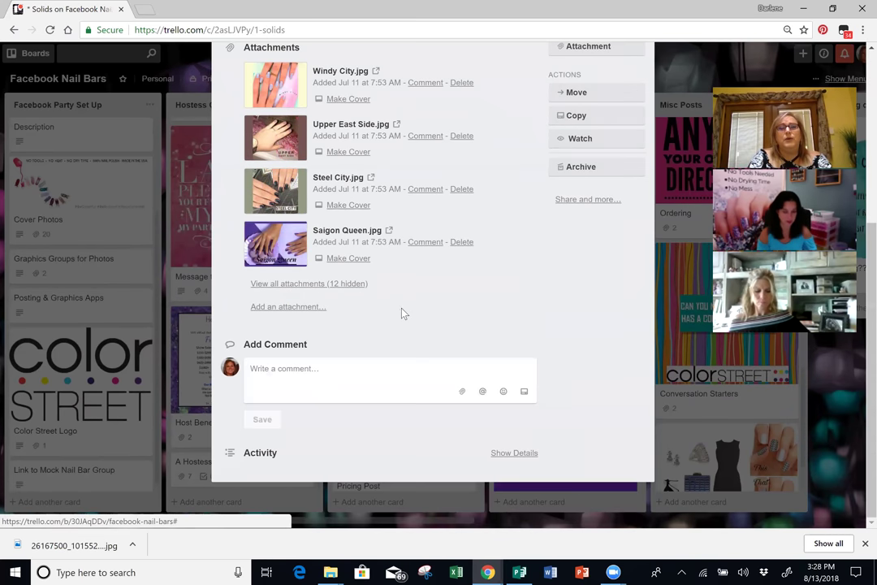
scroll(450, 55, up, 4)
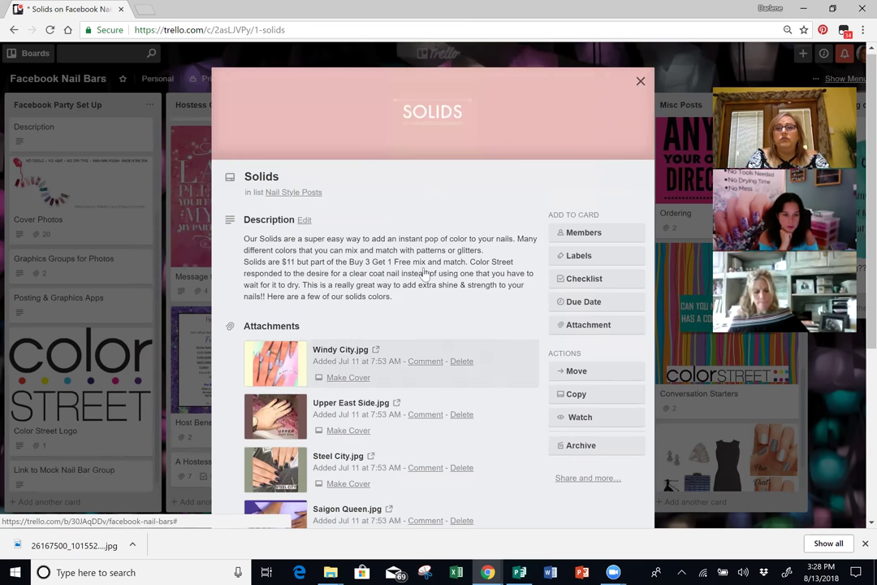
scroll(409, 404, down, 1)
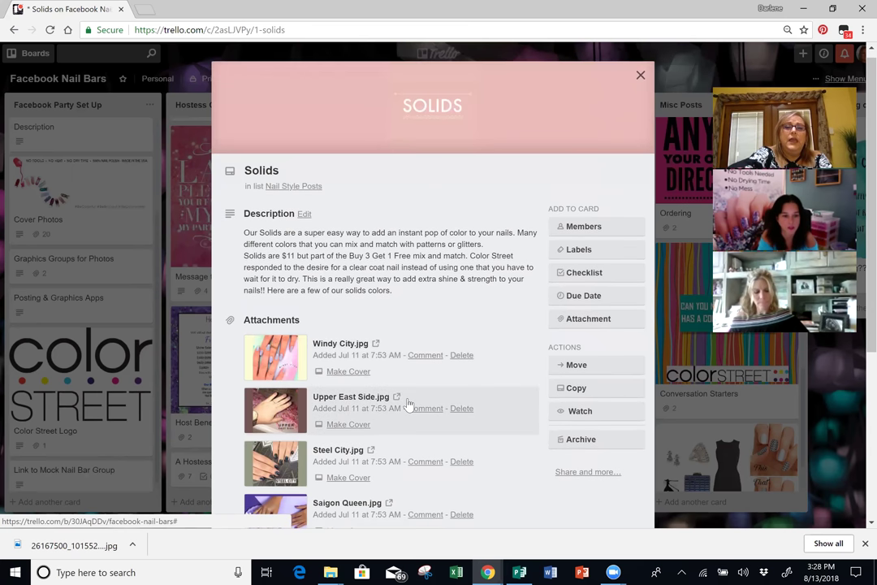
scroll(408, 404, down, 3)
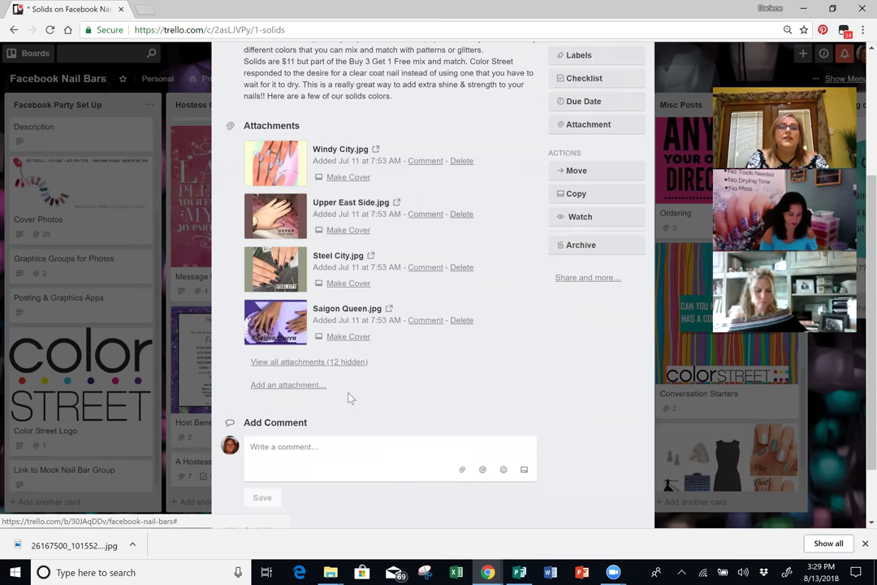
click(330, 362)
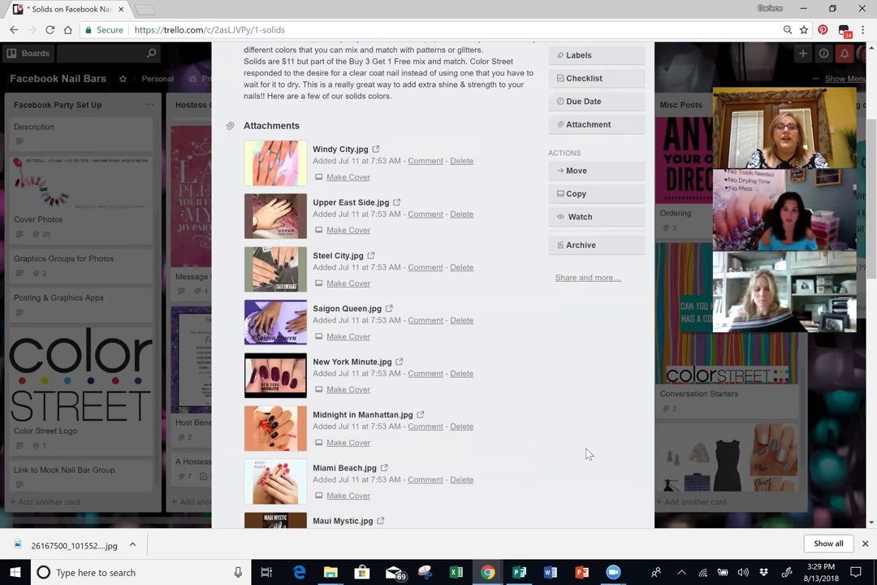
scroll(589, 453, down, 5)
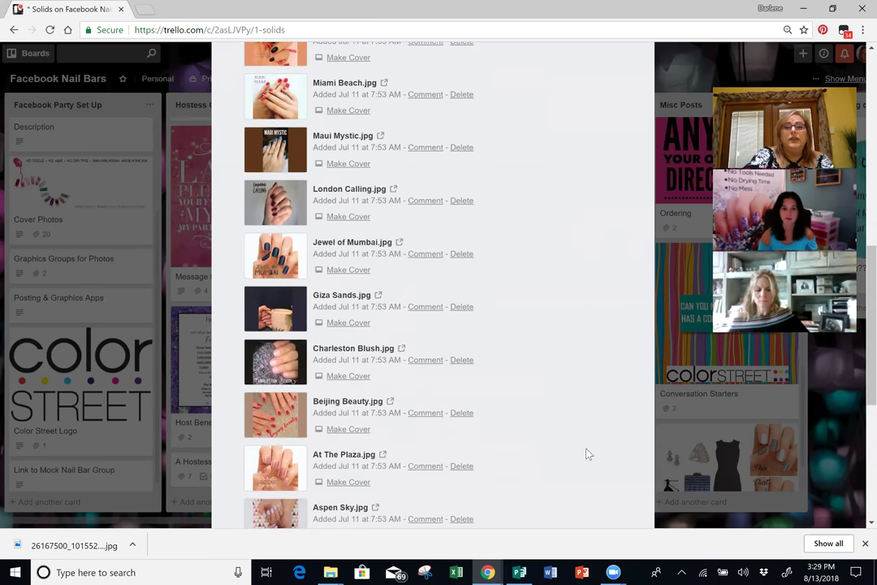
scroll(589, 453, down, 3)
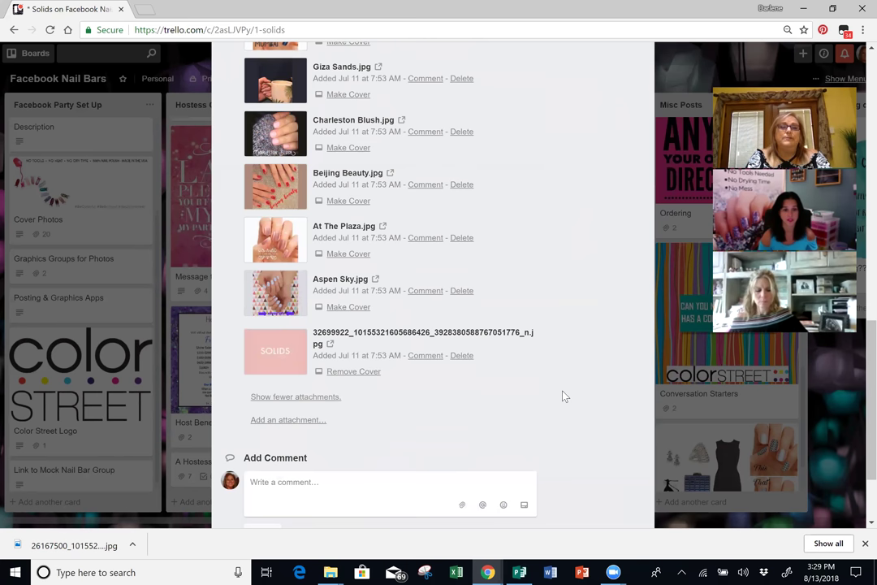
View the Aspen Sky.jpg attachment of the Solids card, then close the image and return to the board.
click(275, 296)
click(275, 296)
double_click(275, 295)
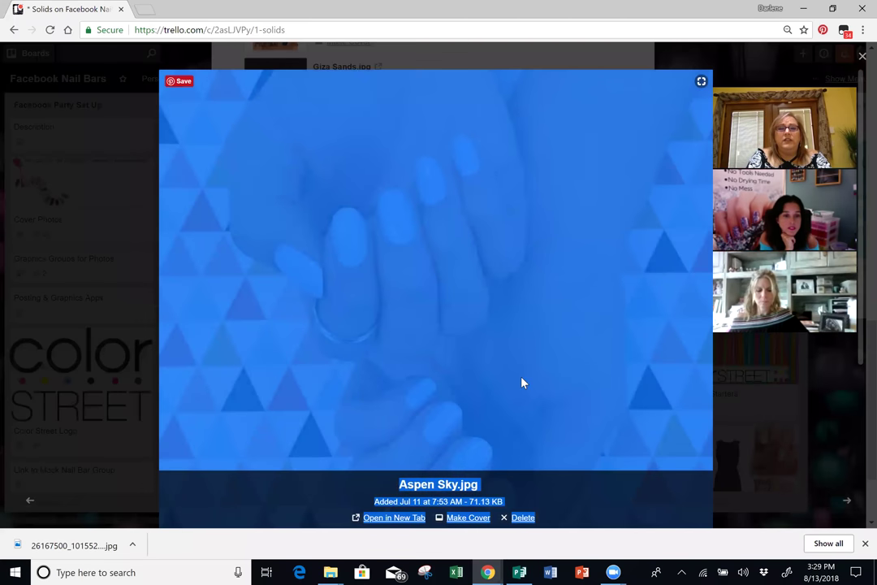
click(749, 56)
click(298, 302)
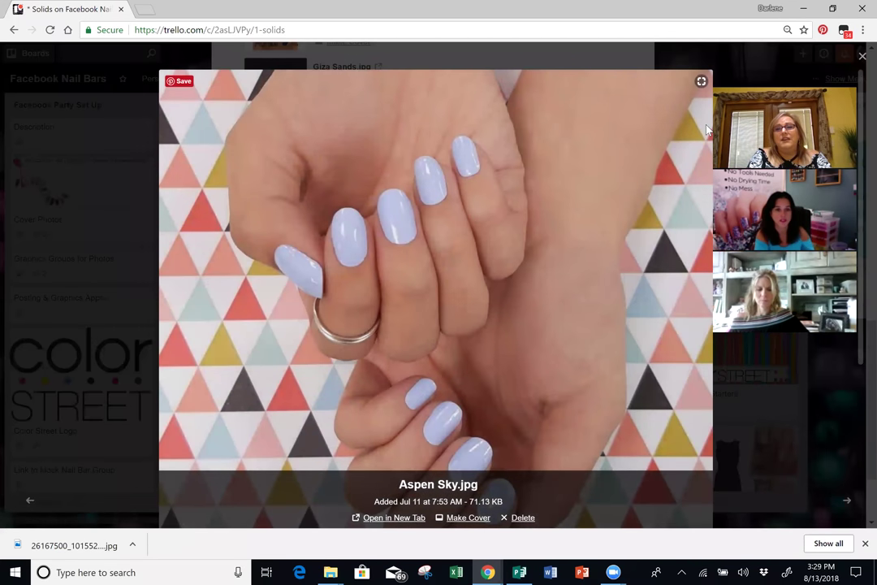
click(858, 61)
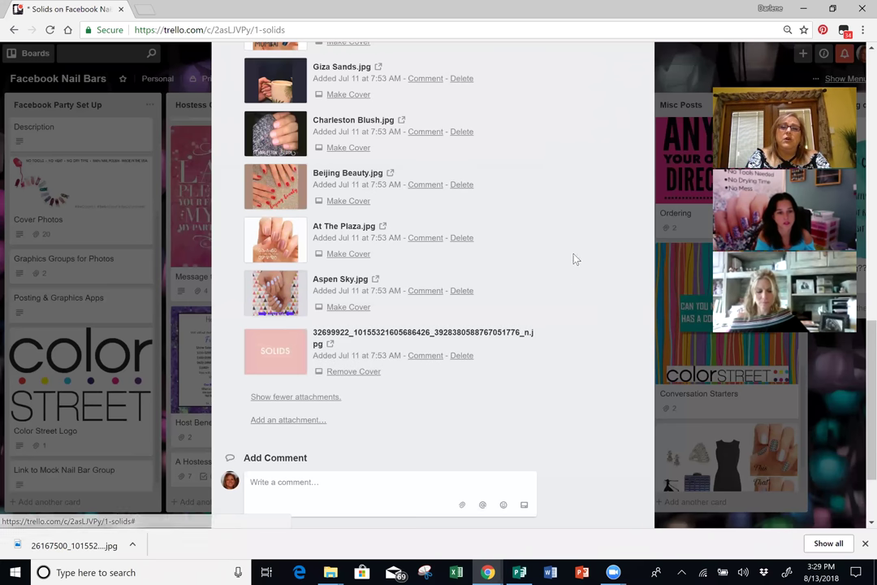
click(699, 71)
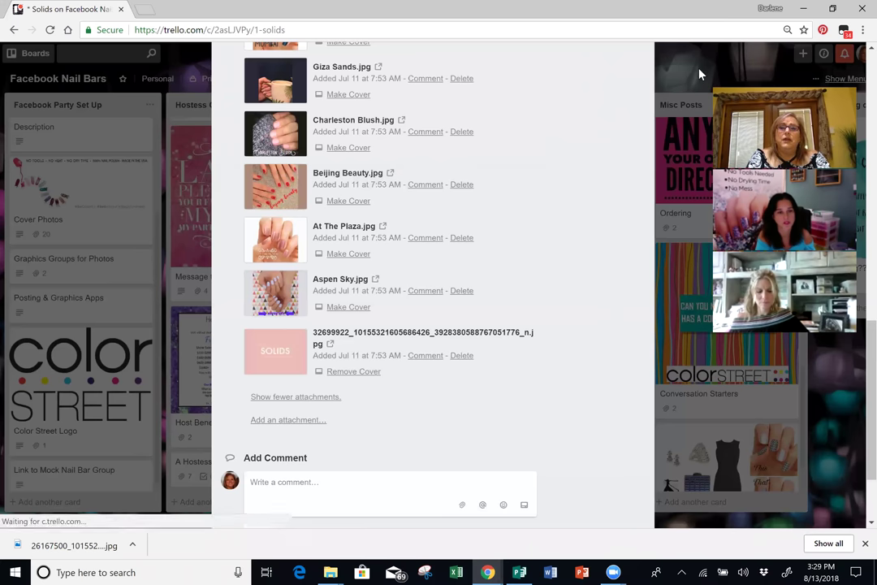
Open the Glitters card under Nail Style Posts, browse all its attachments, view the Glitter cover image, and return to the board.
scroll(510, 373, down, 3)
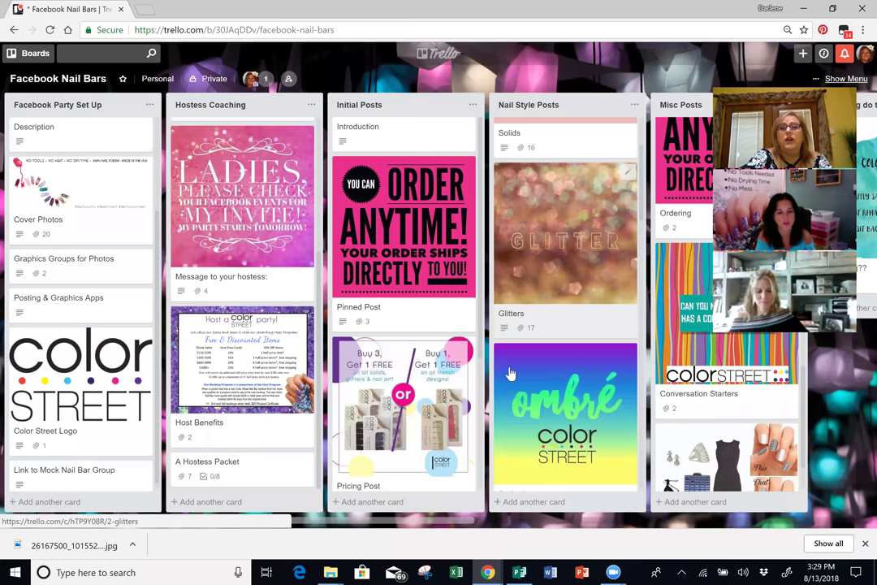
click(510, 373)
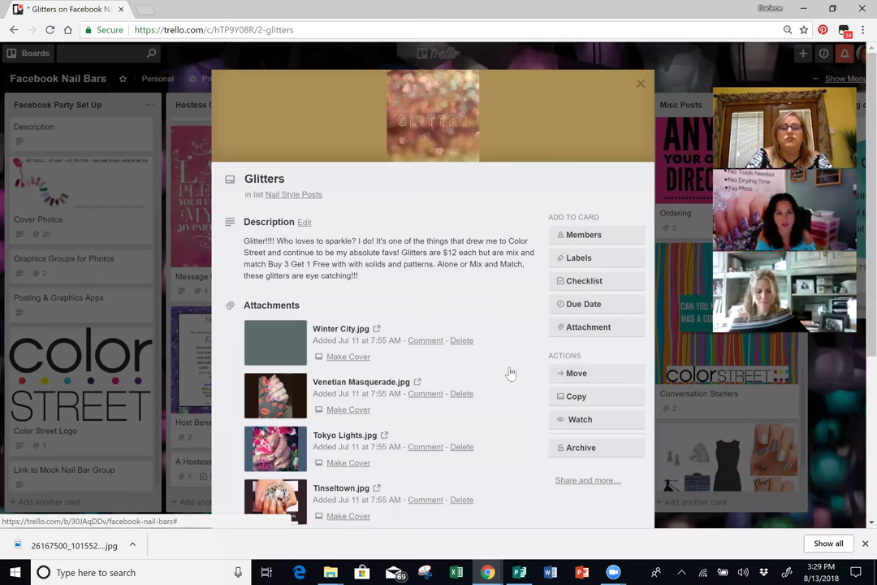
scroll(536, 421, down, 3)
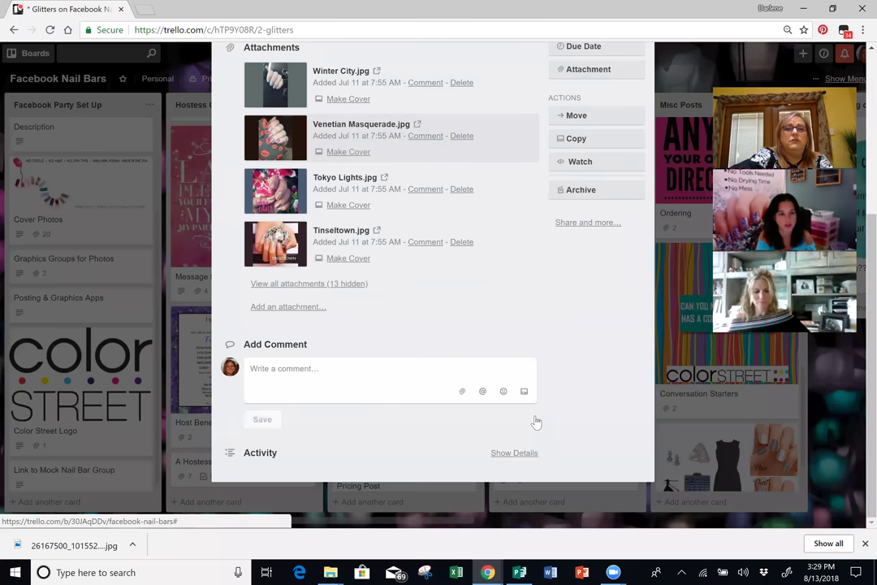
scroll(536, 420, down, 10)
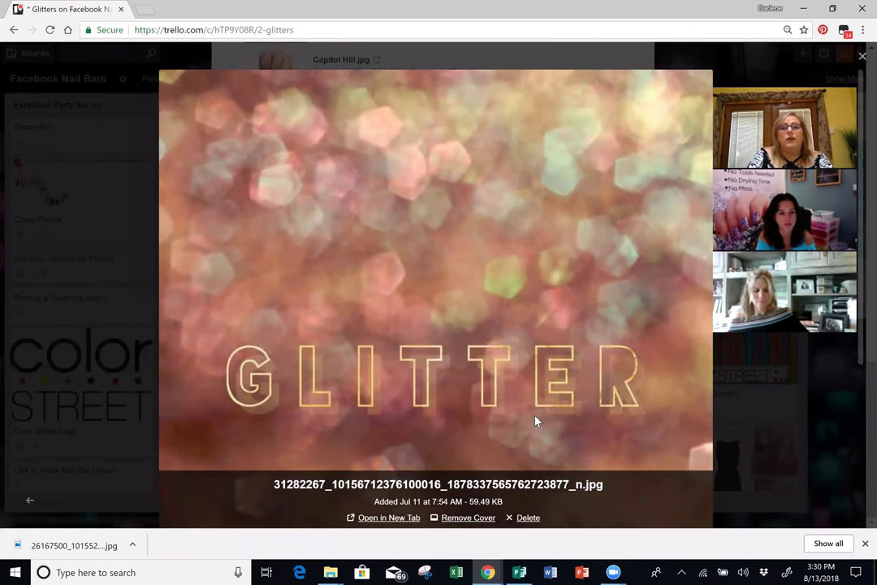
click(862, 59)
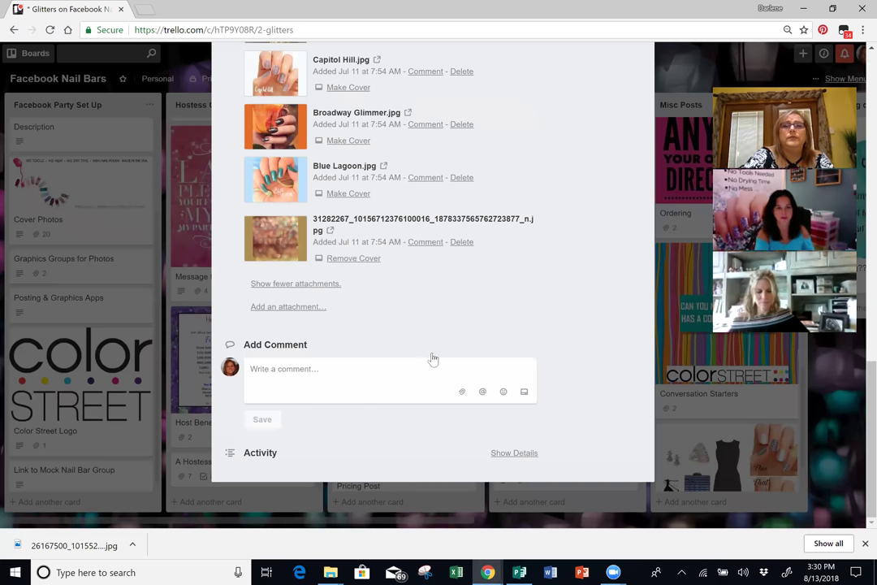
scroll(432, 358, up, 10)
key(Escape)
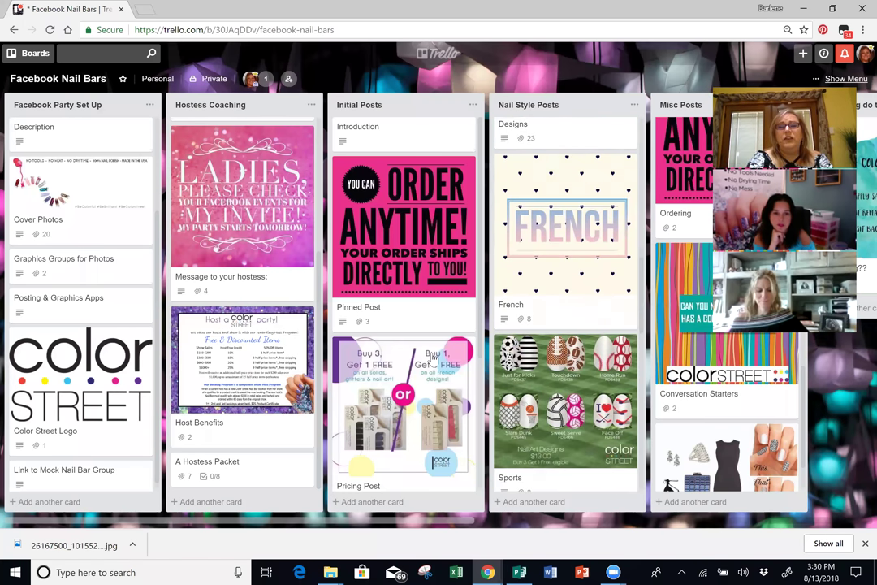
Open and read the French card and then the Sports card under Nail Style Posts, closing each one.
click(592, 189)
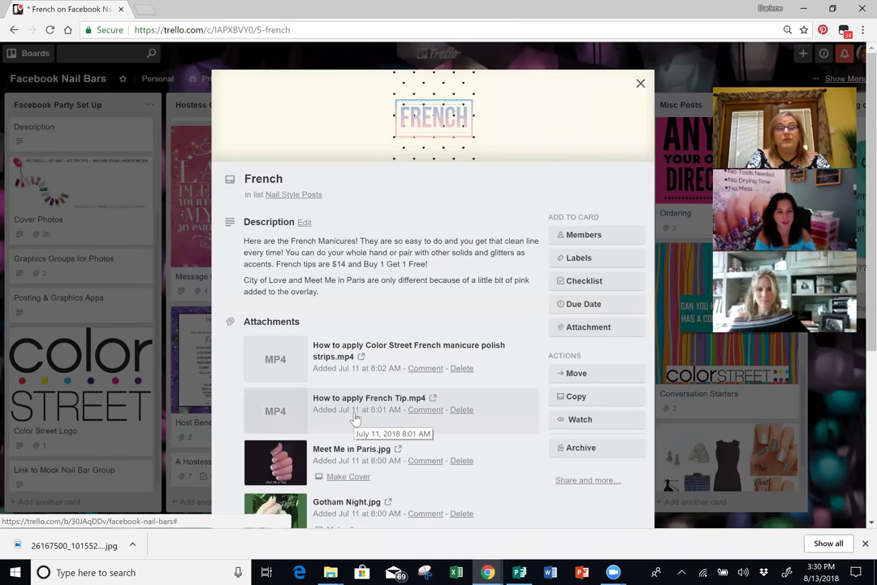
click(639, 83)
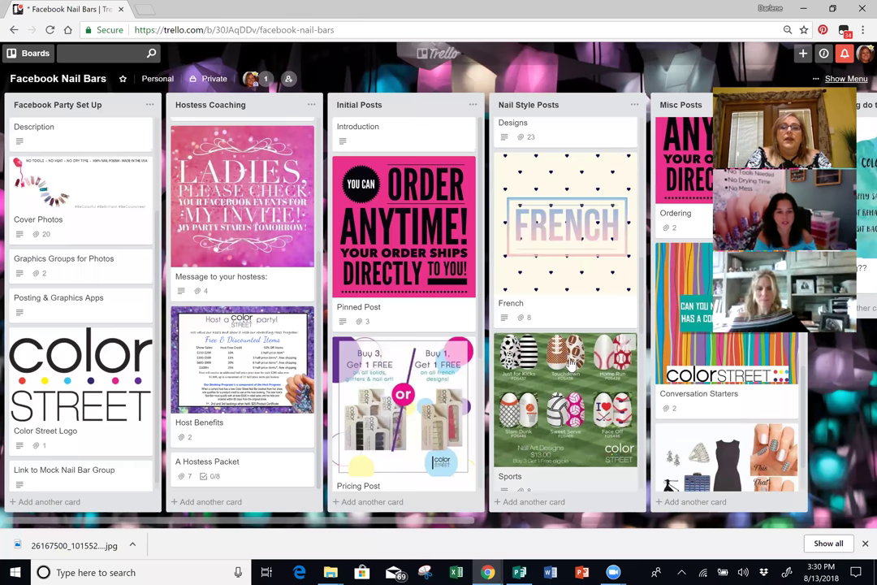
scroll(570, 364, down, 2)
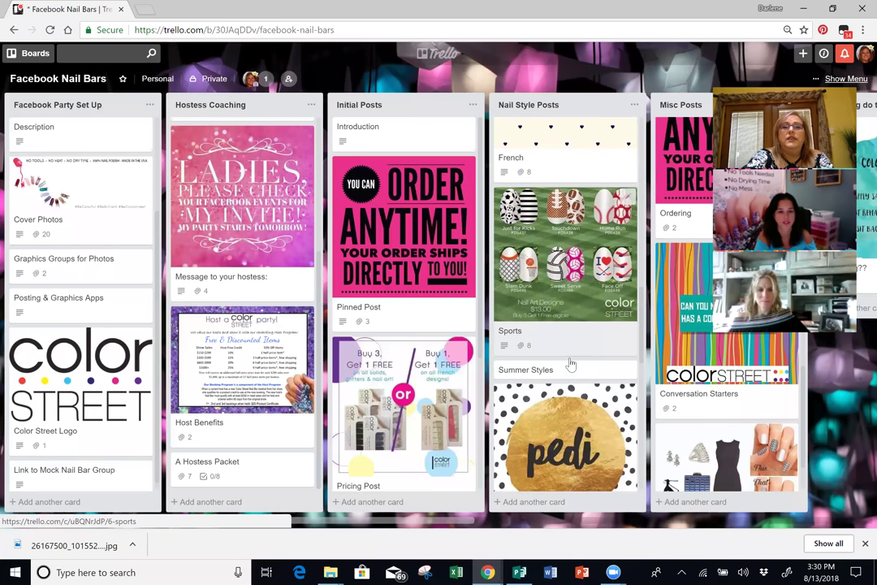
click(570, 365)
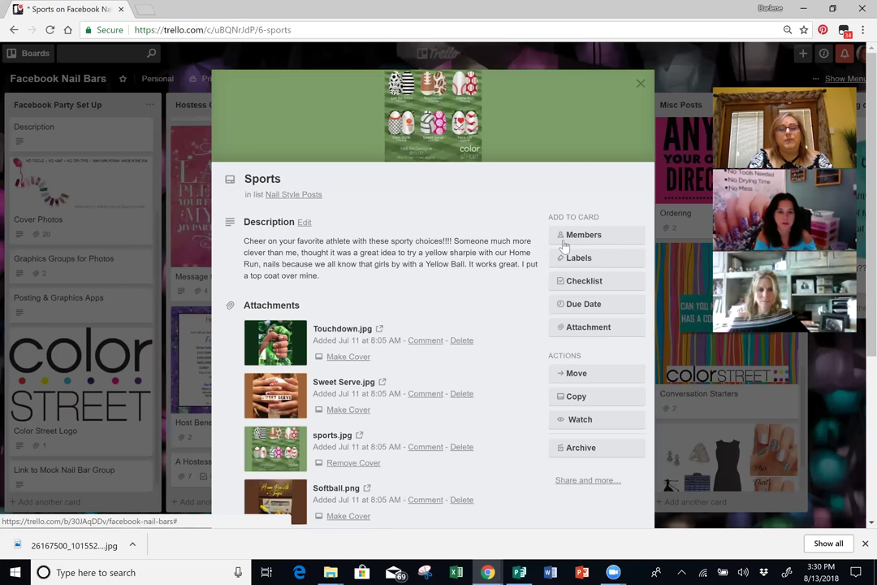
click(640, 83)
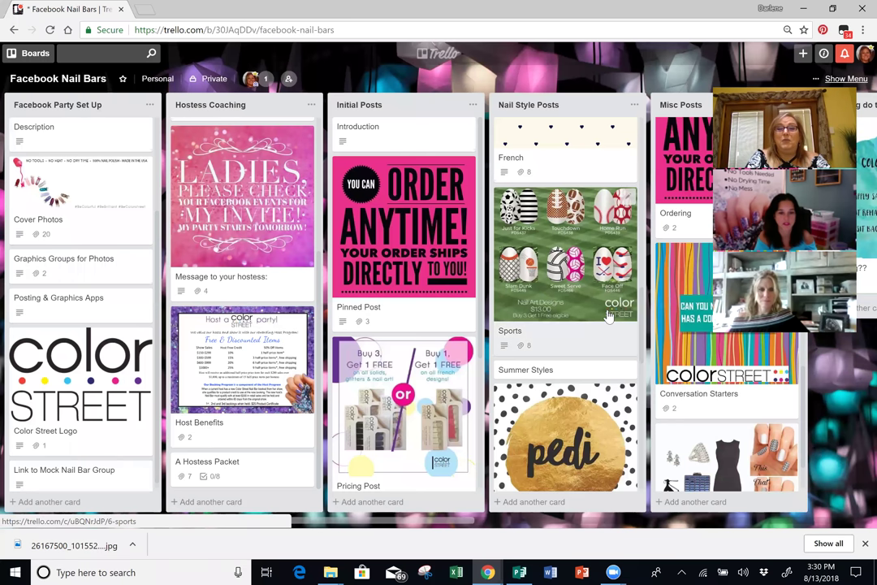
Archive the empty Summer Styles card in the Nail Style Posts list.
scroll(591, 473, down, 3)
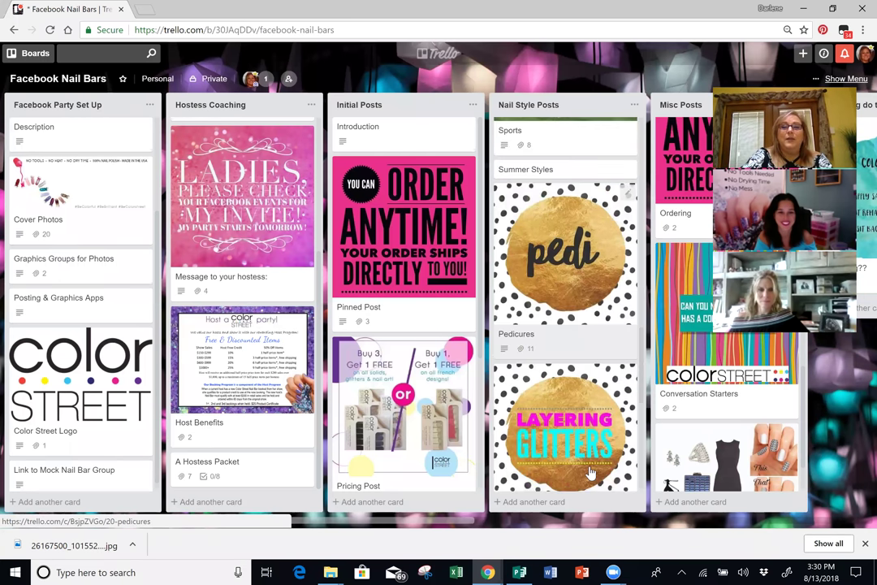
scroll(590, 473, down, 1)
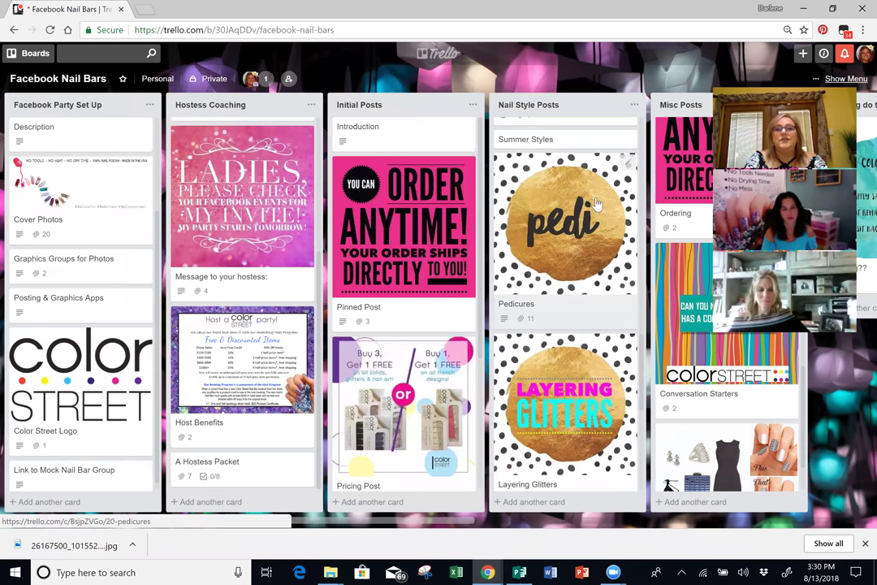
click(630, 136)
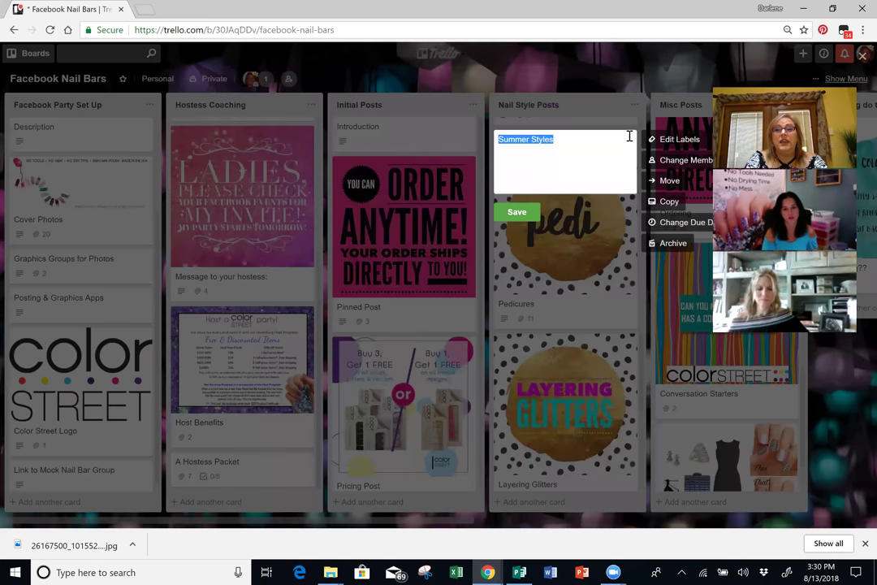
click(667, 243)
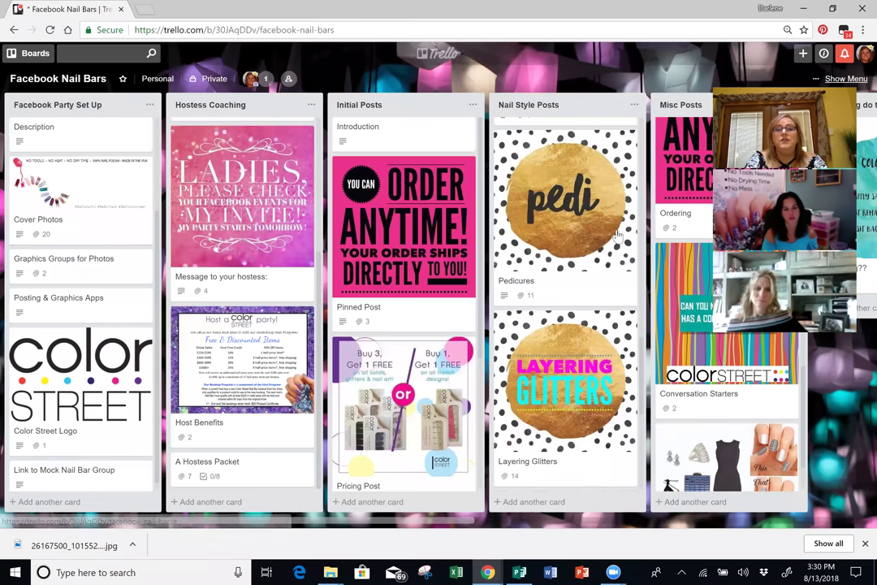
Open the Layering Glitters card in the Nail Style Posts list, browse all its attachments, and close the card.
click(571, 387)
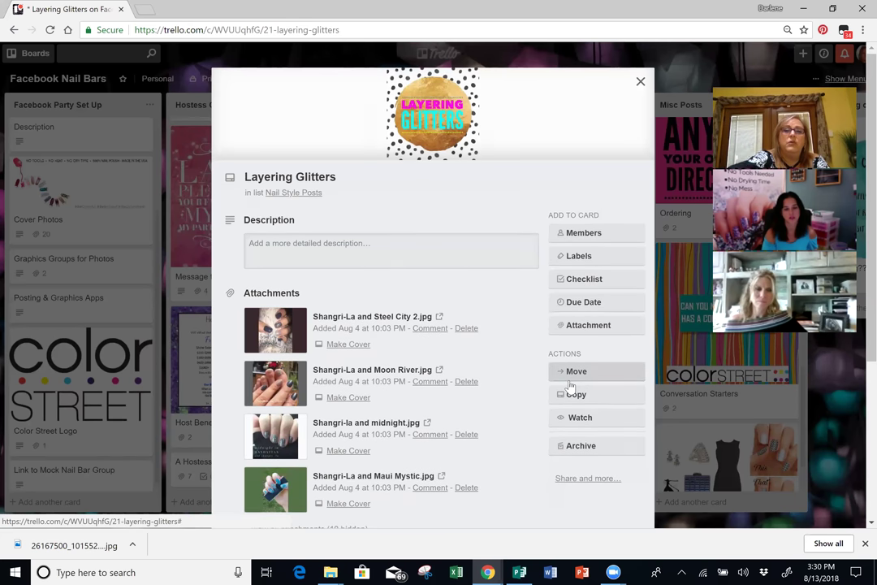
scroll(570, 388, down, 3)
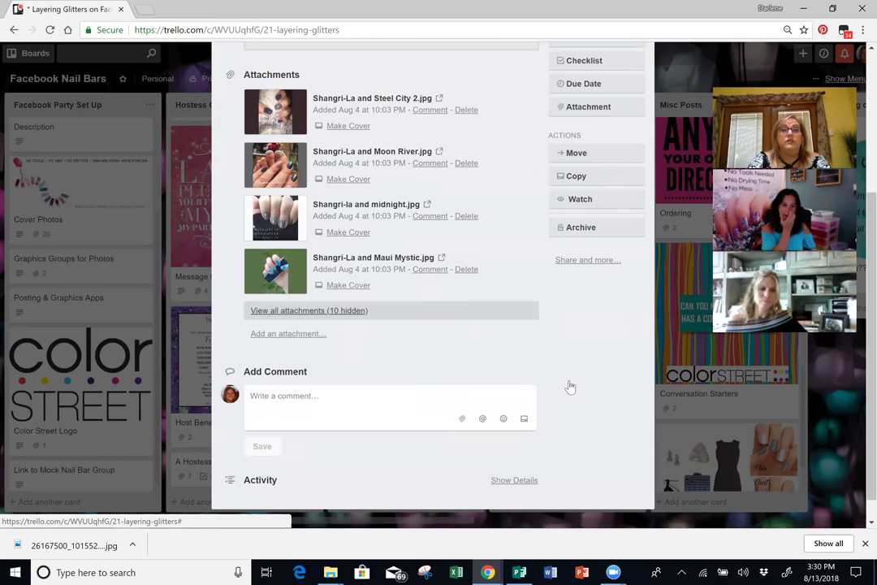
scroll(571, 387, down, 6)
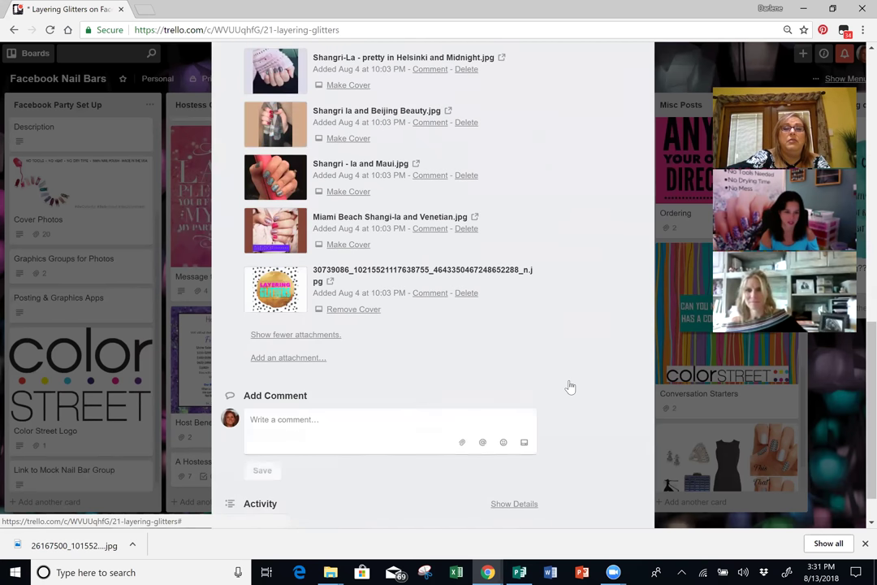
scroll(571, 387, down, 1)
scroll(571, 387, up, 10)
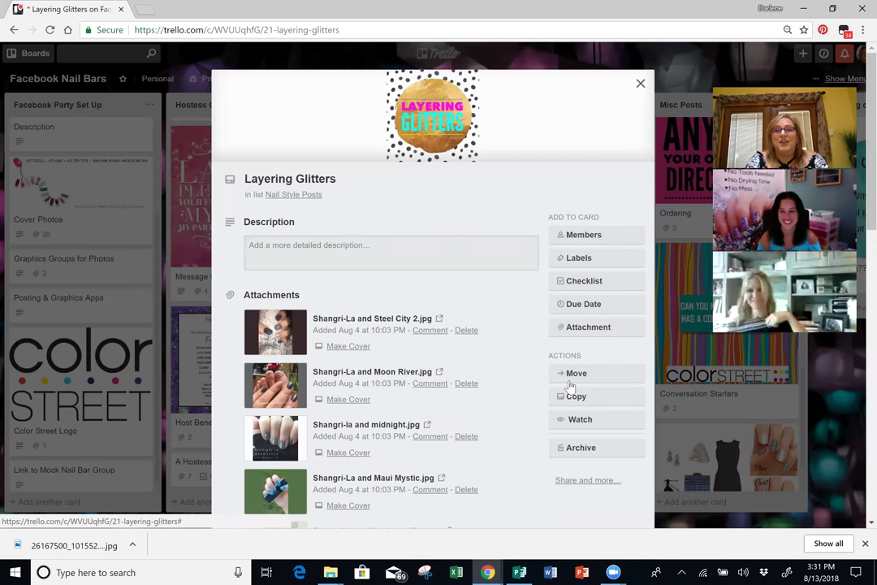
click(640, 85)
Open the Glitter Dipped card at the end of the Nail Style Posts list to view its description, and close it.
scroll(529, 382, down, 1)
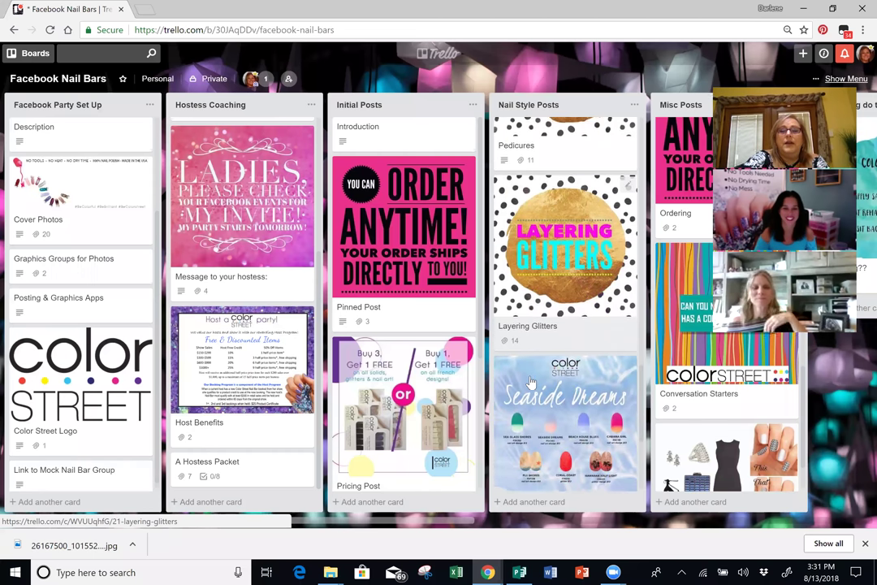
scroll(530, 381, down, 2)
scroll(529, 382, down, 1)
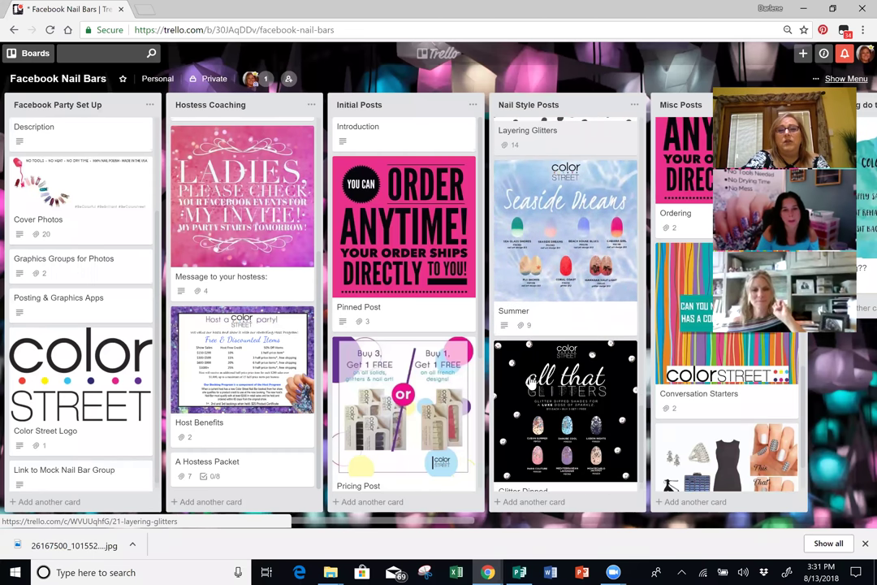
scroll(529, 382, down, 1)
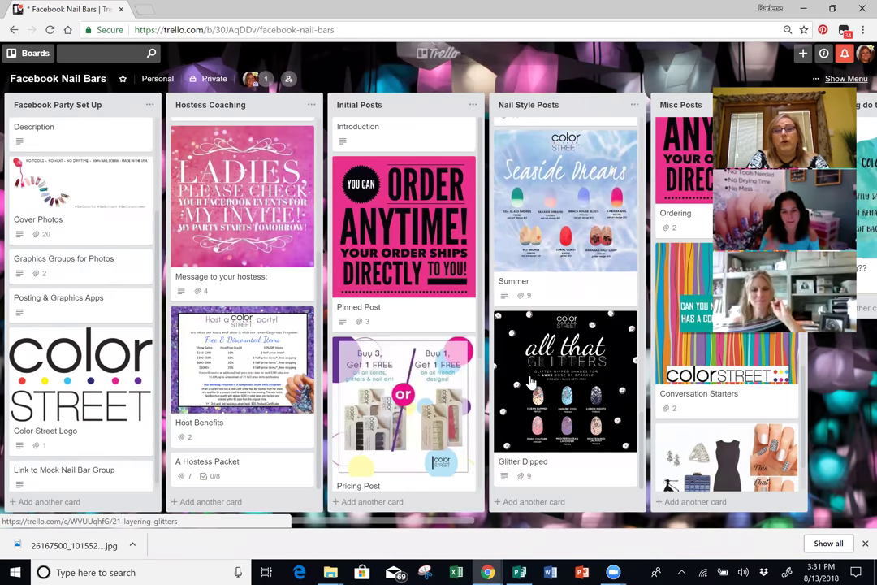
click(532, 382)
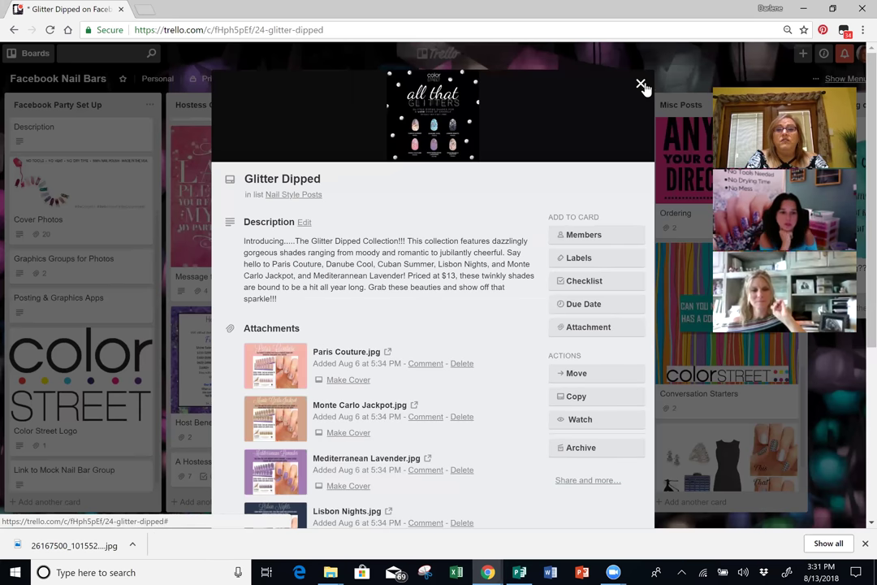
click(640, 84)
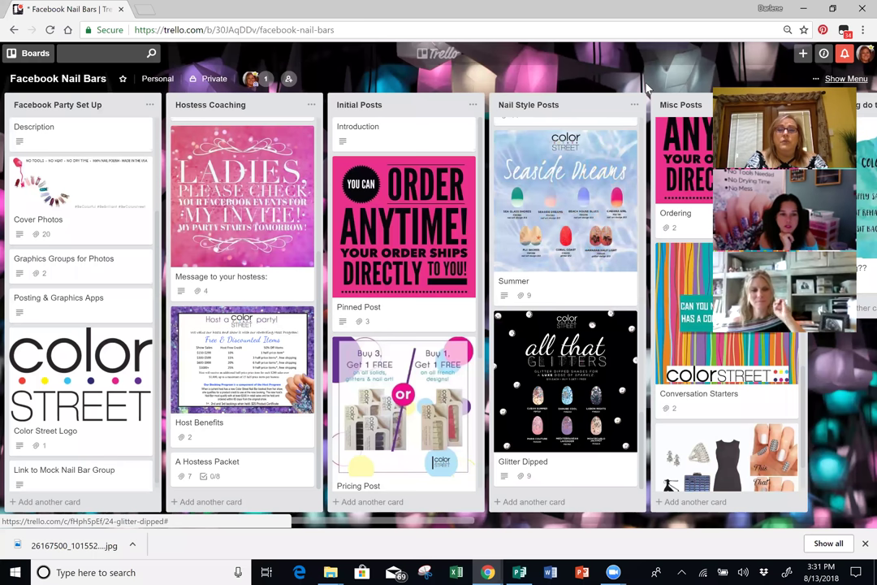
Add a card titled Fall Line to the end of the Nail Style Posts list, open its details, and close it.
click(529, 501)
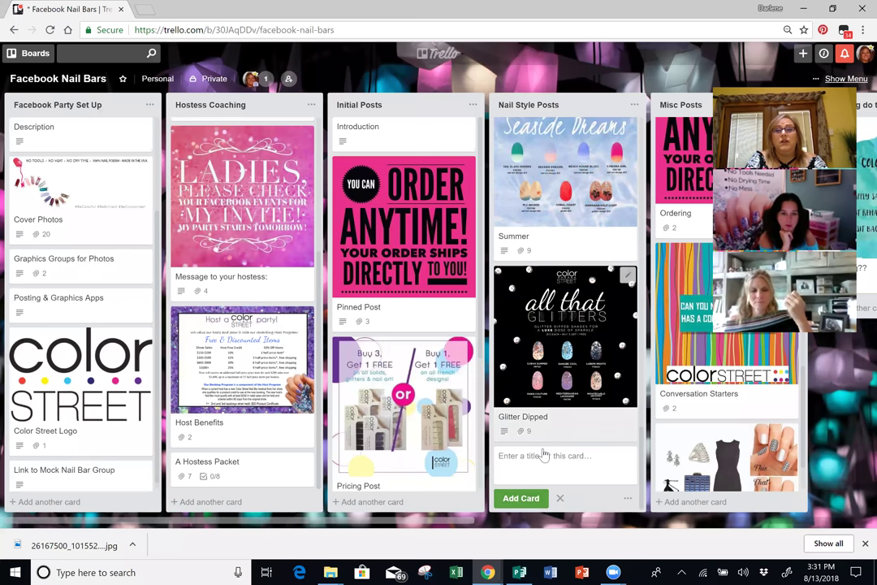
text(Fall )
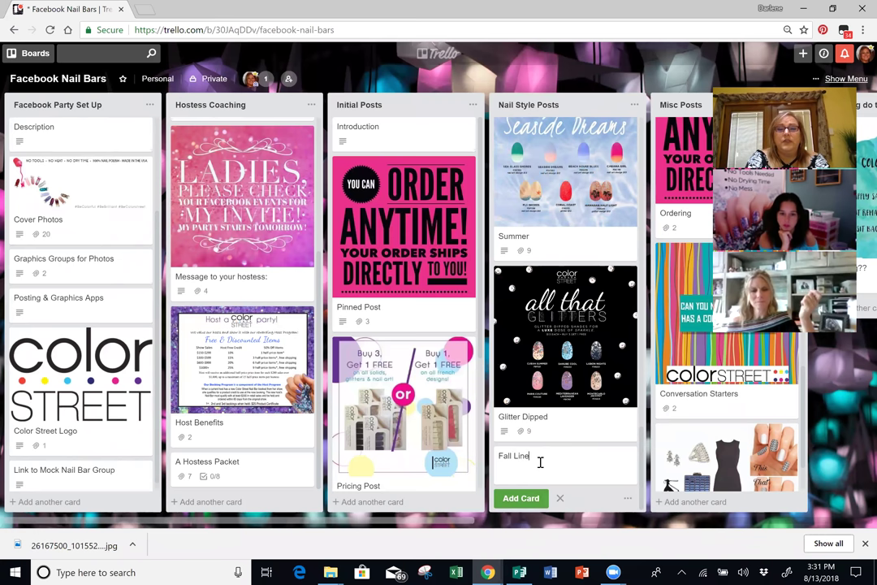
text(Line)
key(Return)
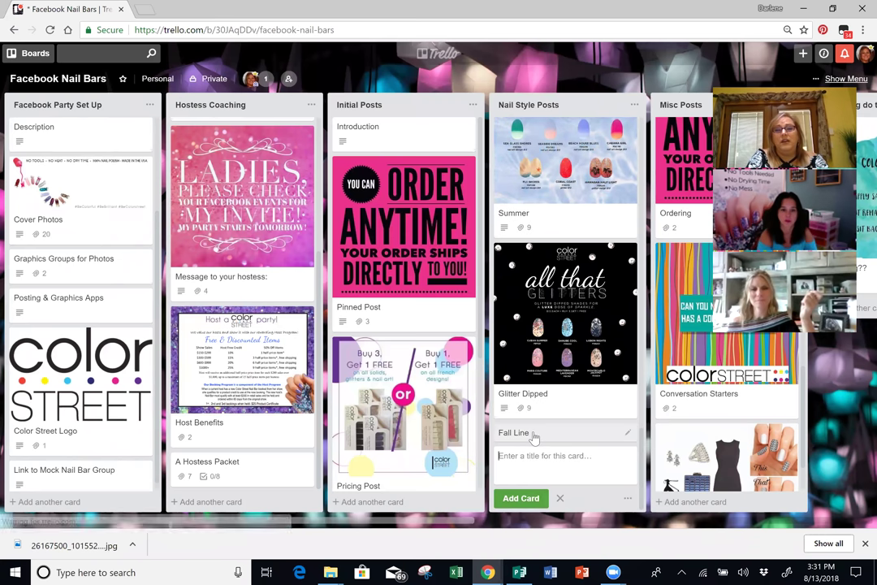
click(533, 435)
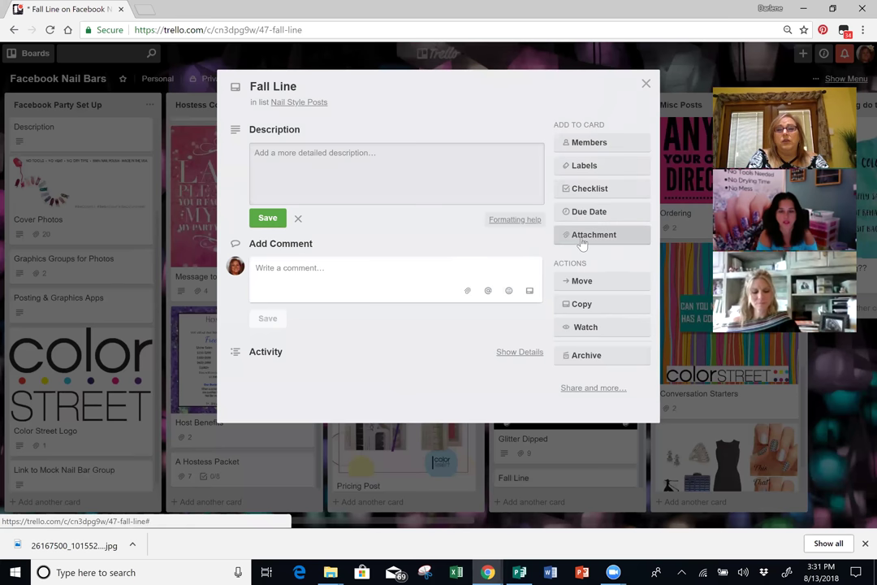
click(645, 83)
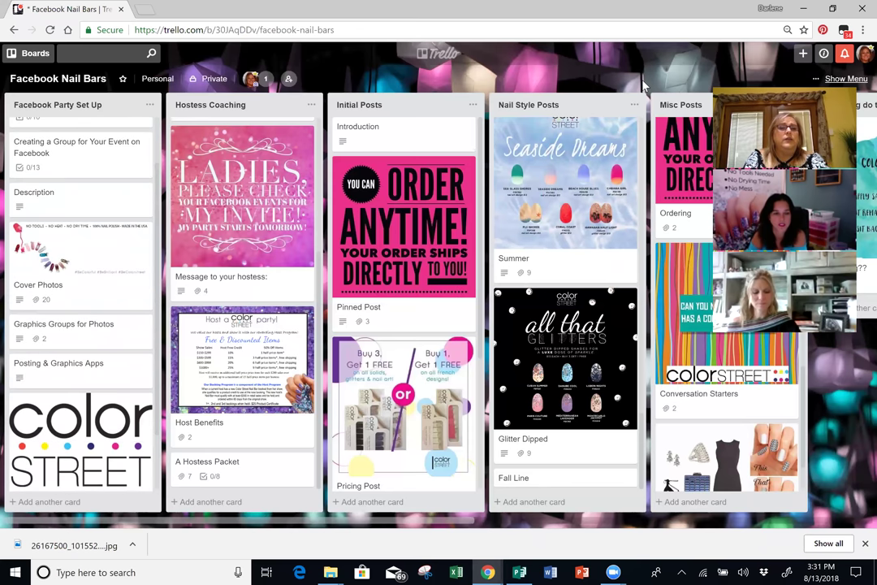
Open the second group link in the Graphics Groups for Photos card and search that Facebook group for Charleston Blush.
click(58, 339)
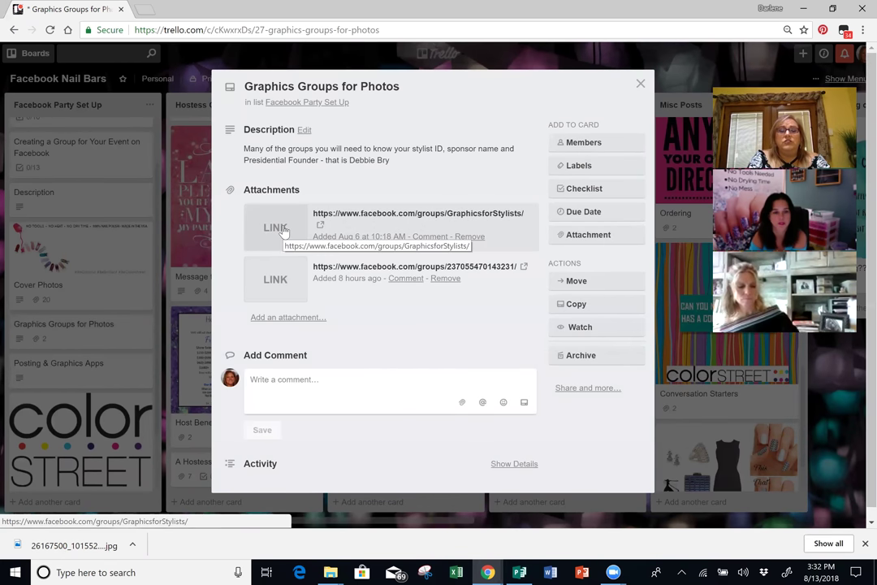
click(283, 290)
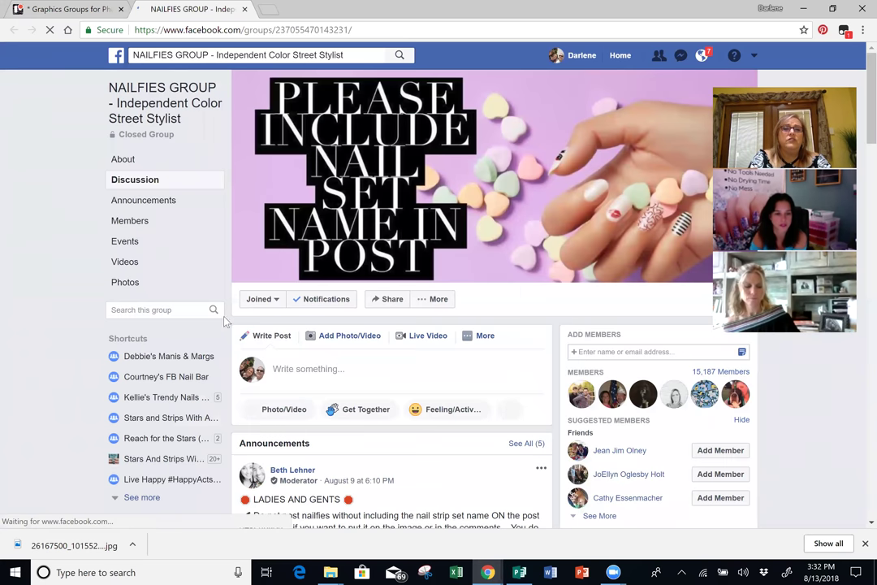
click(142, 313)
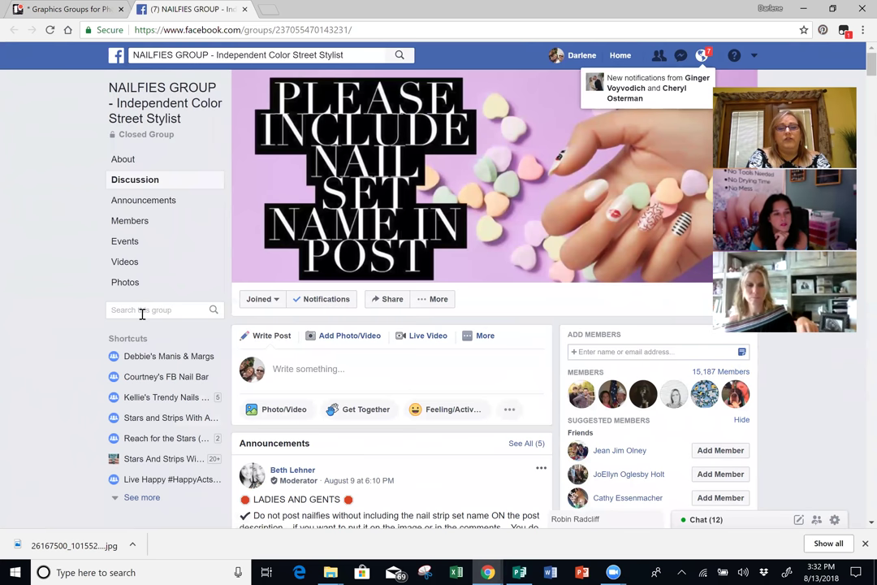
text(Charlest)
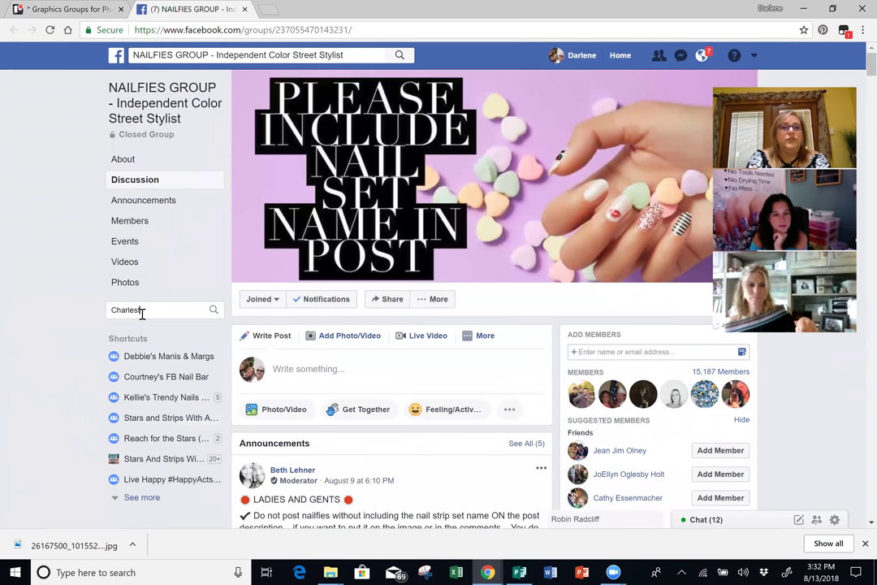
text(on Bluch)
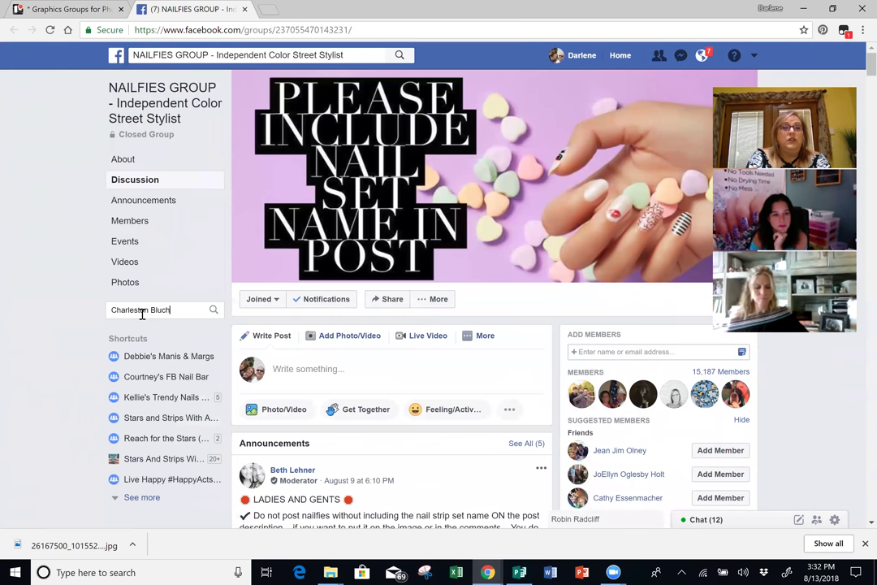
key(Return)
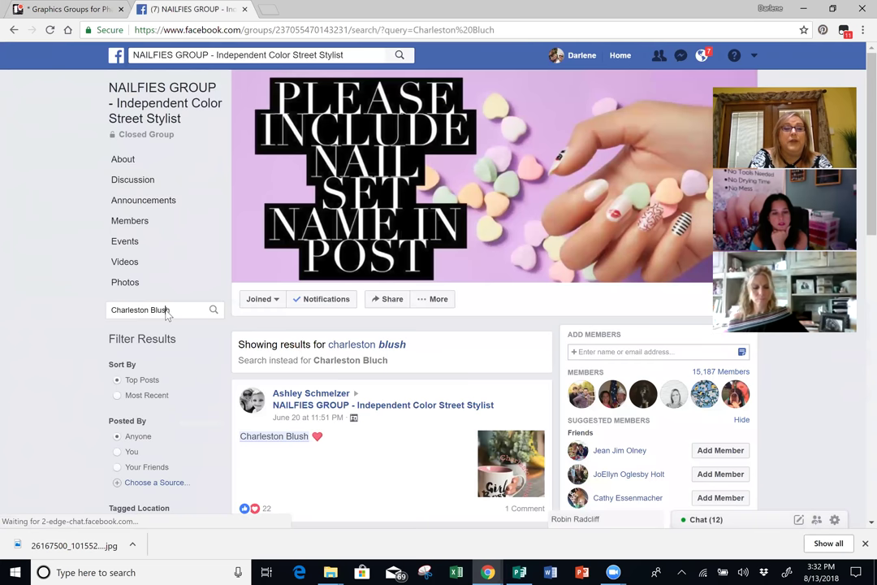
key(Return)
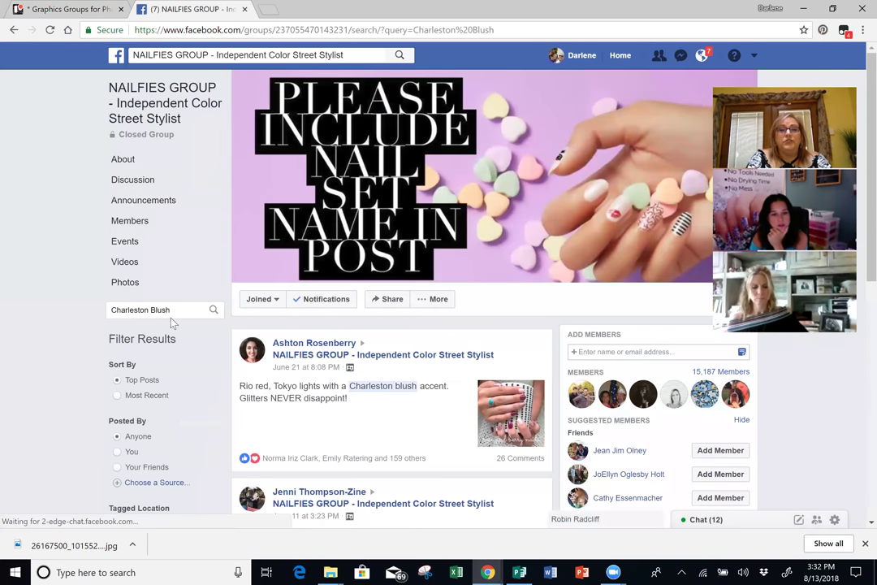
Expand the search result combining Rio red and Tokyo lights with a Charleston blush accent and examine its photo.
scroll(437, 477, down, 3)
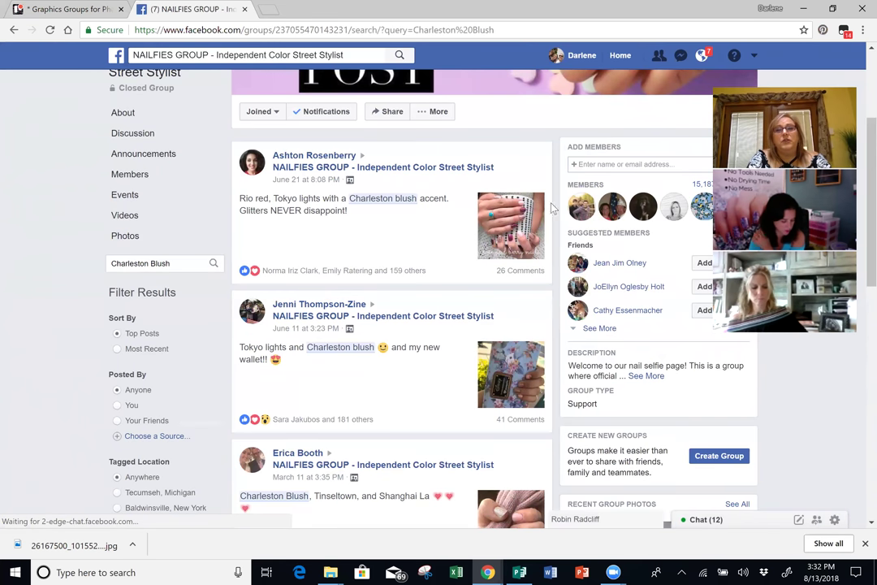
click(510, 229)
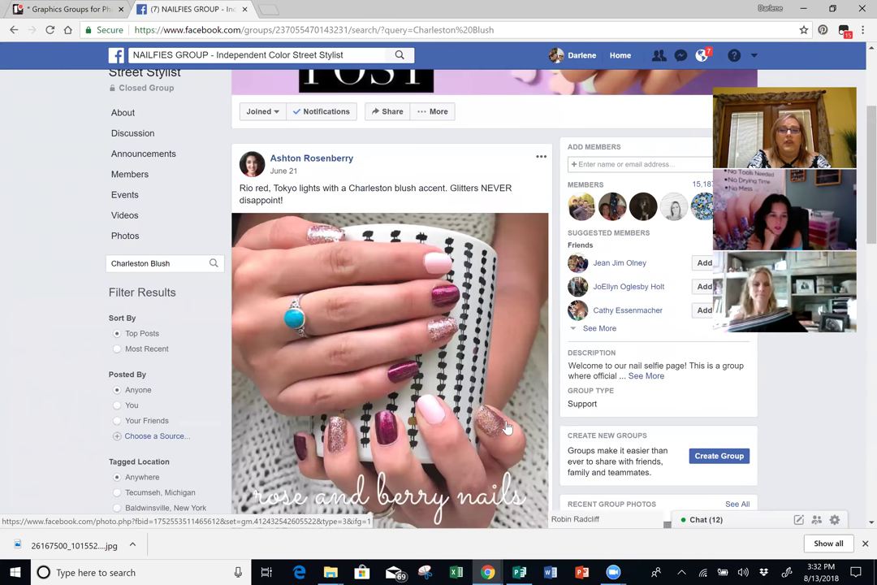
scroll(375, 469, down, 1)
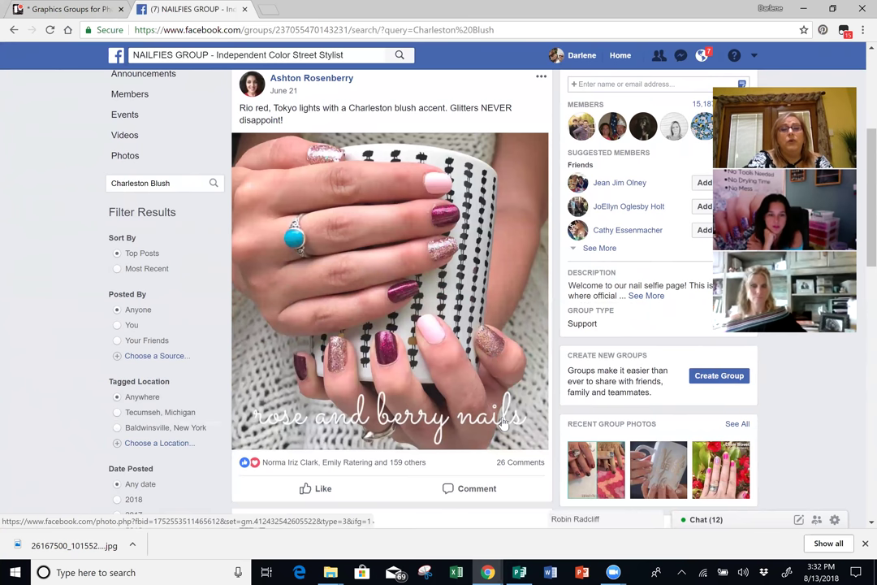
scroll(504, 421, down, 3)
scroll(503, 422, down, 1)
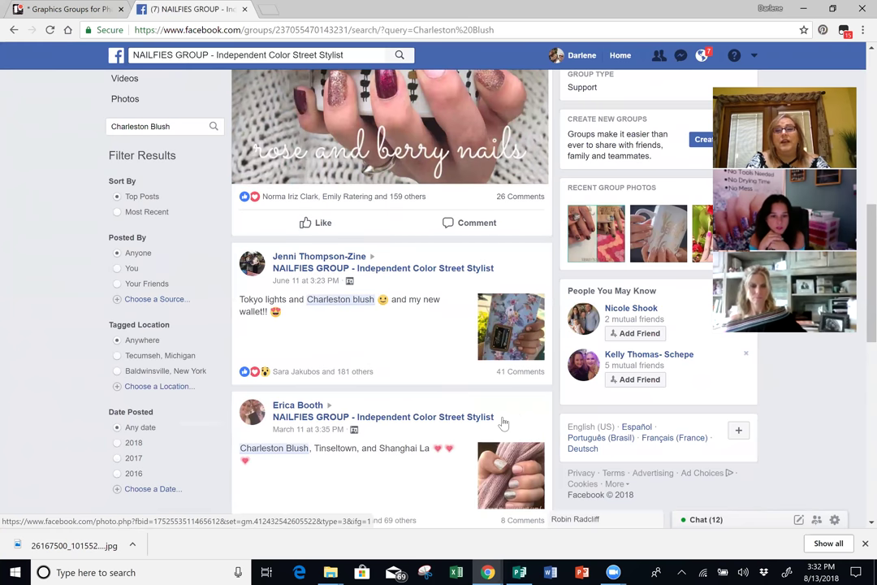
scroll(504, 421, up, 4)
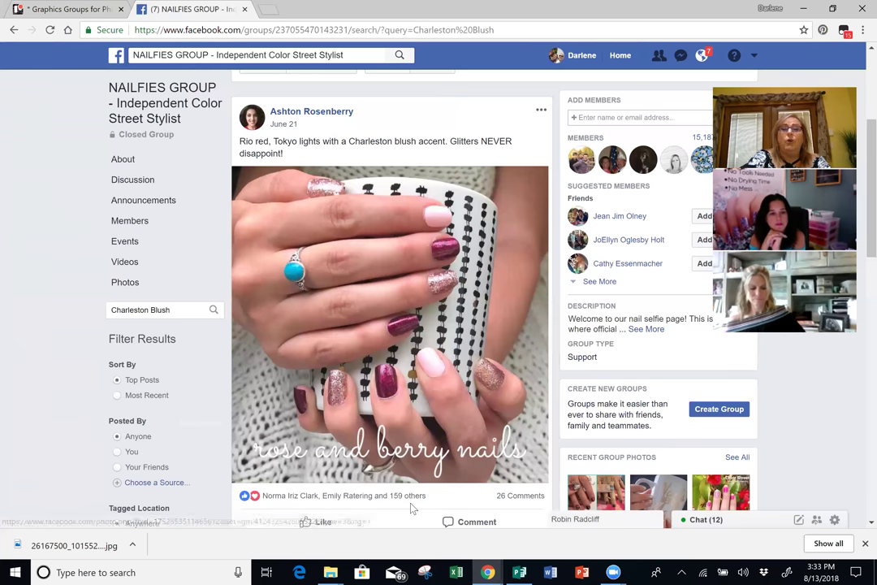
Examine the expanded photo of the result combining Charleston Blush, Tinseltown and Shanghai La.
scroll(411, 504, down, 2)
scroll(411, 507, down, 5)
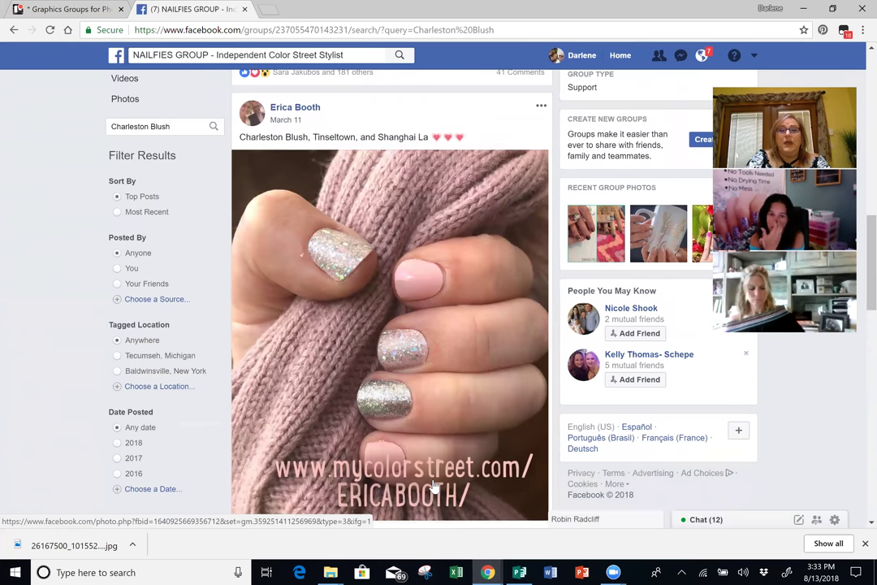
scroll(435, 485, down, 1)
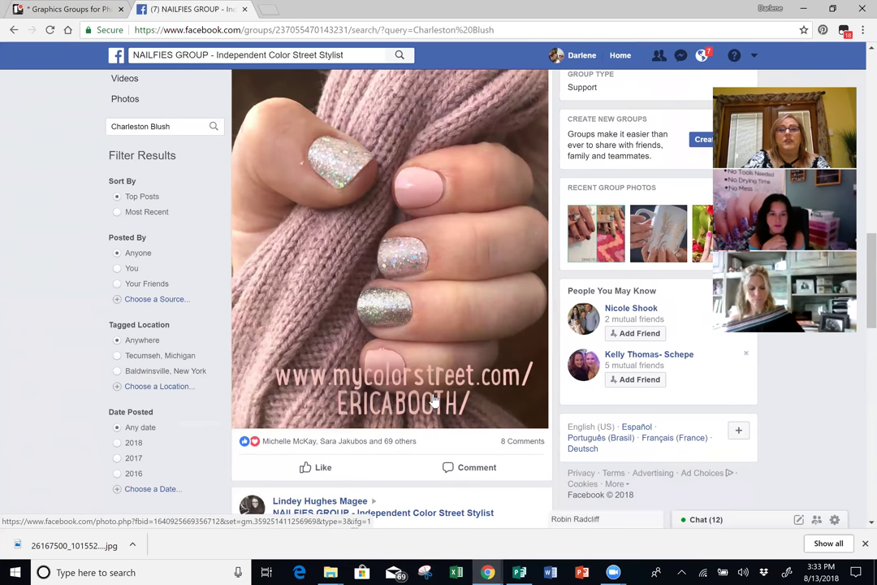
scroll(434, 400, up, 1)
scroll(434, 401, up, 1)
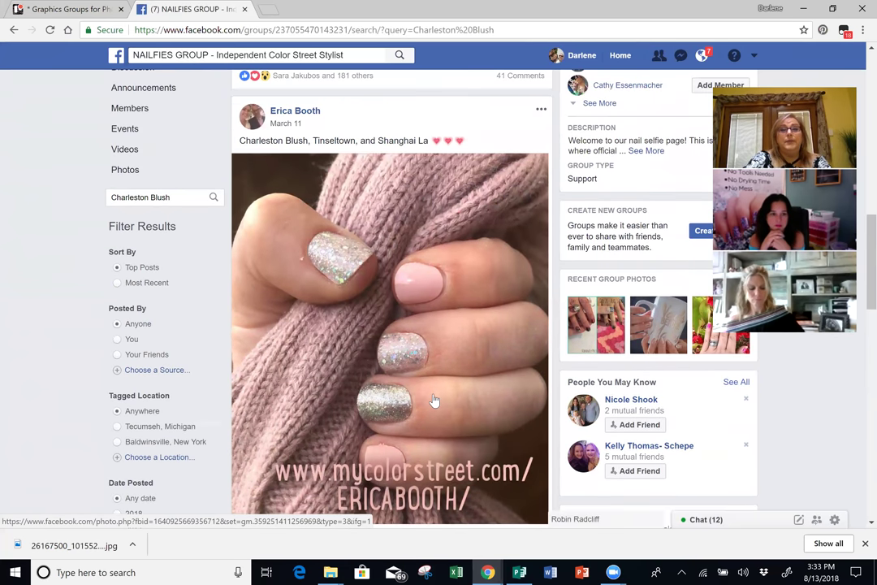
scroll(434, 400, down, 1)
scroll(434, 400, up, 2)
scroll(435, 400, down, 1)
Browse further Charleston Blush results and open the photo from the Charleston Blush + Shangri-La post in the enlarged viewer.
scroll(434, 400, down, 5)
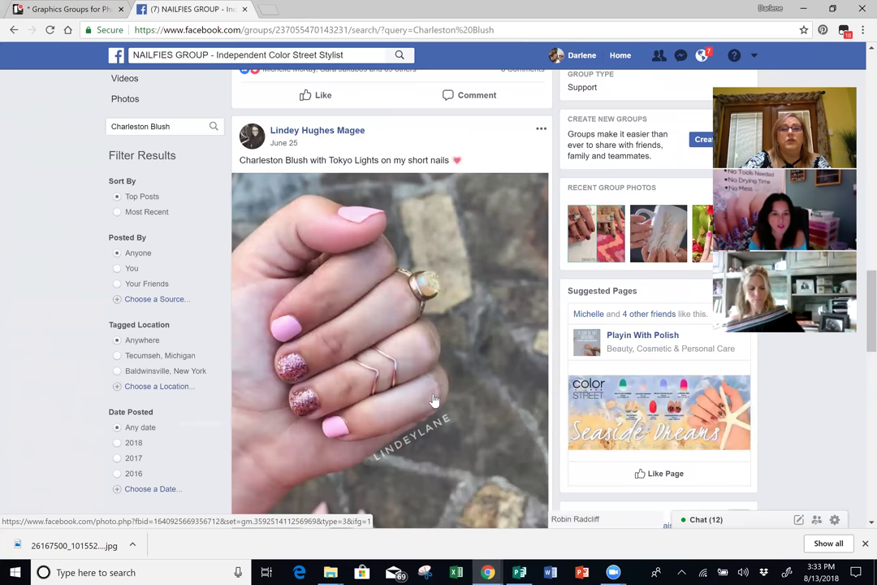
scroll(435, 401, down, 1)
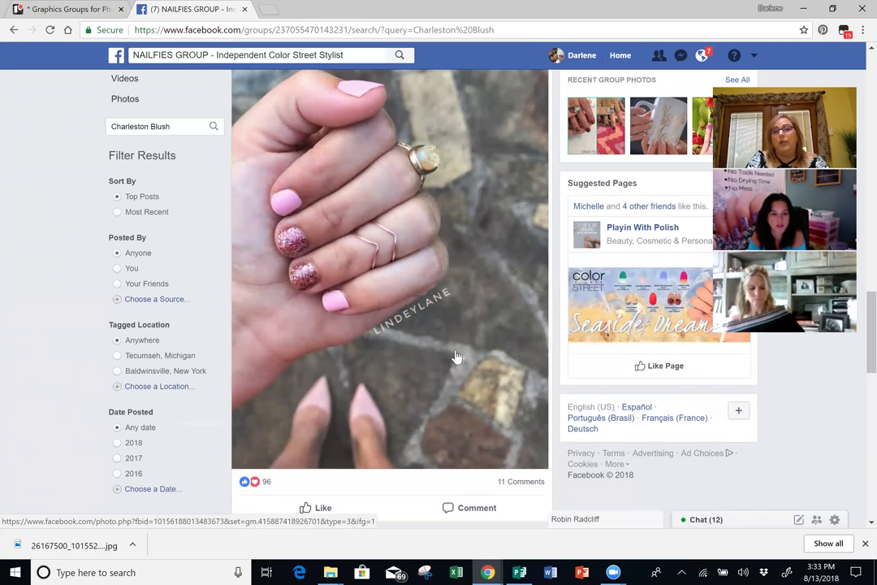
scroll(439, 529, down, 7)
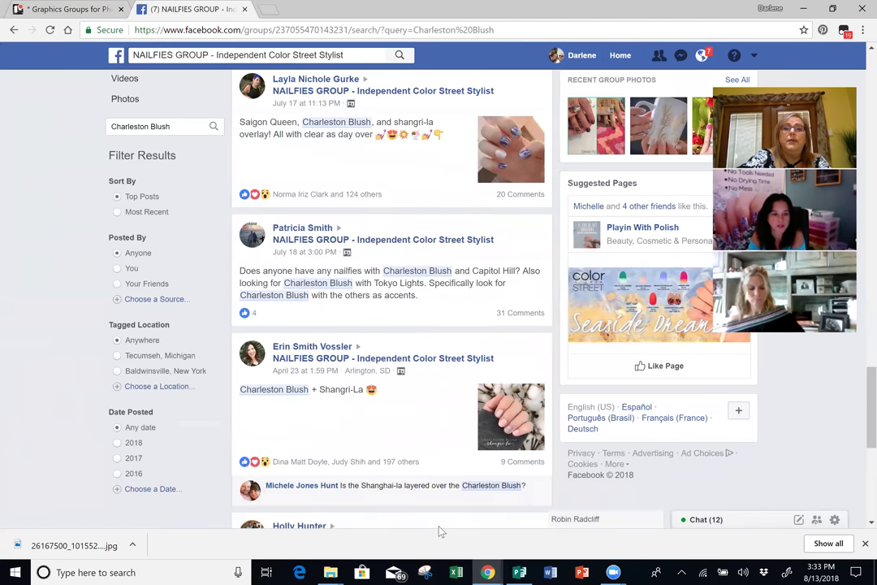
scroll(439, 529, down, 1)
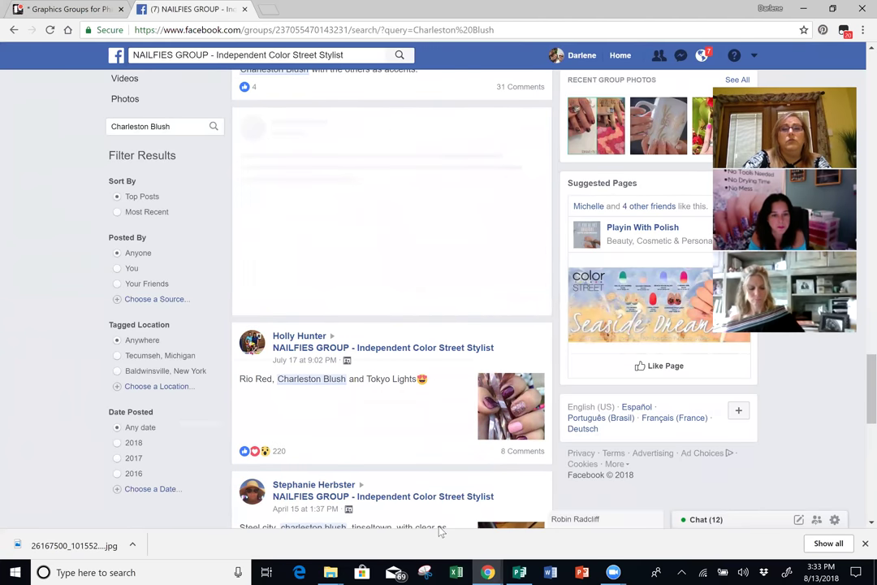
scroll(439, 529, down, 1)
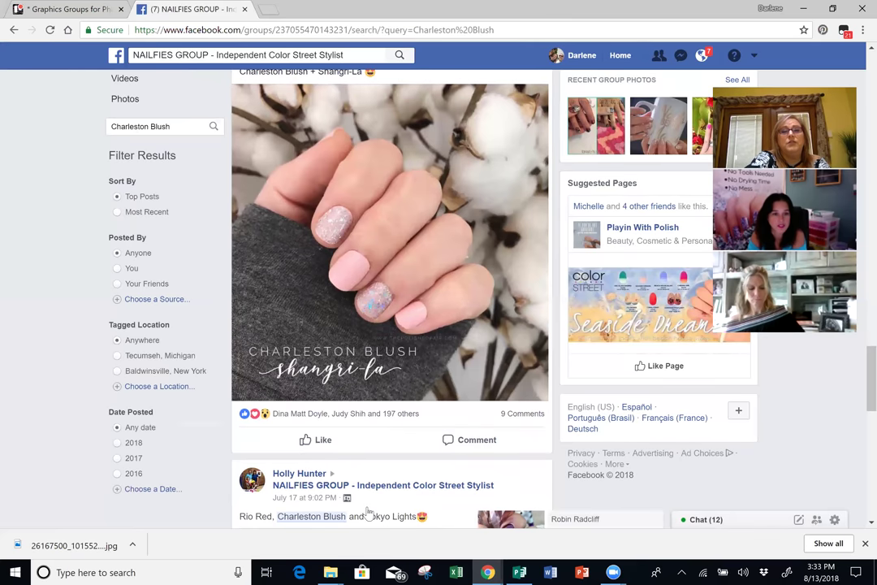
scroll(367, 510, up, 1)
click(370, 291)
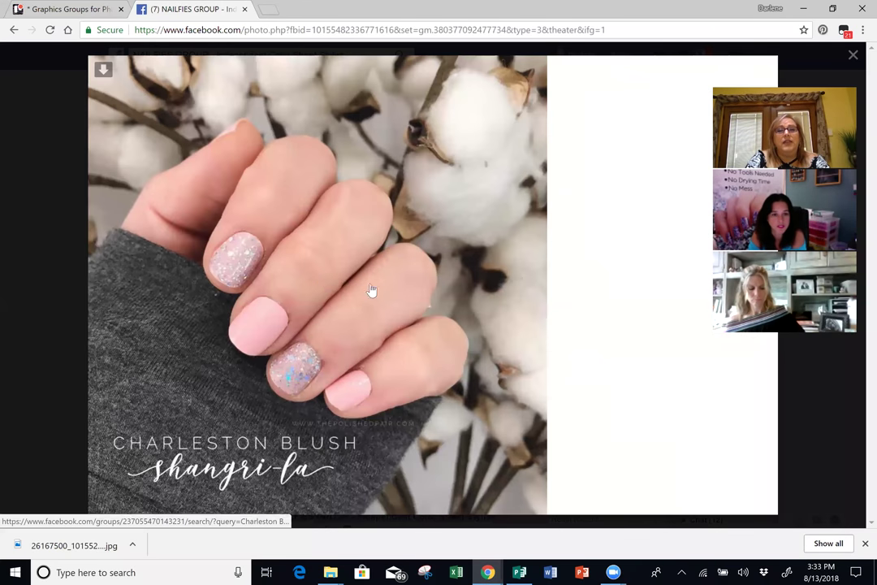
Start saving the enlarged Charleston Blush and Shangri-La photo to the Colors folder inside the Color Street folder.
right_click(322, 278)
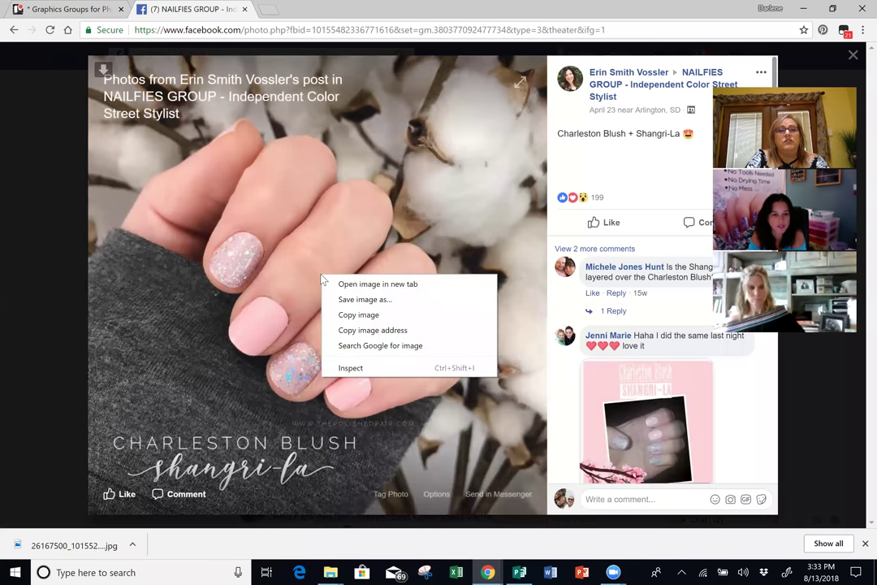
click(365, 300)
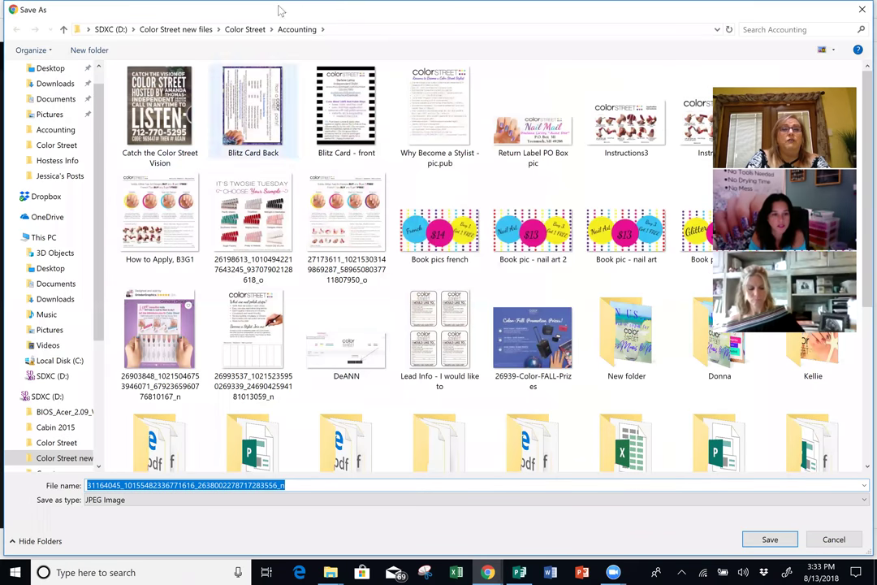
click(244, 29)
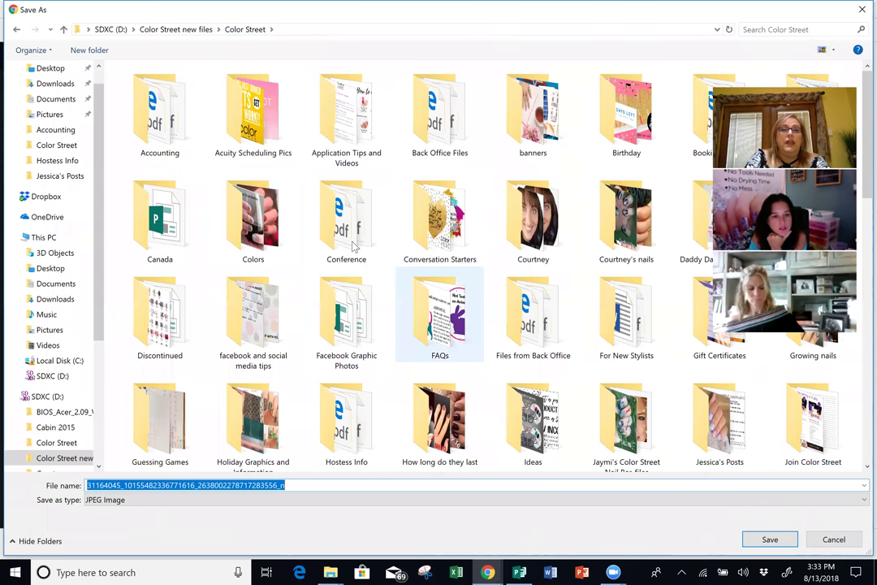
click(270, 235)
double_click(271, 235)
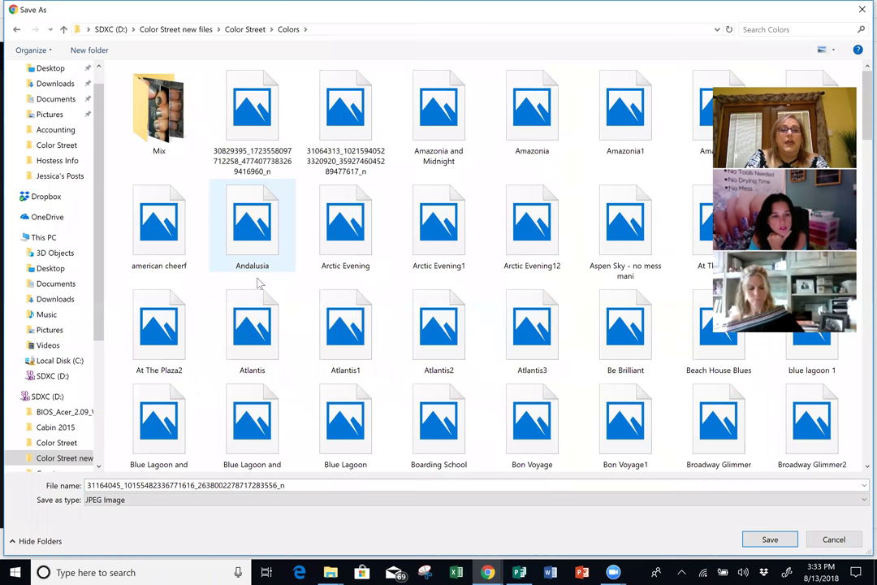
Name the image file "Charles Blush and Shangri" and save it as a JPEG image.
click(302, 484)
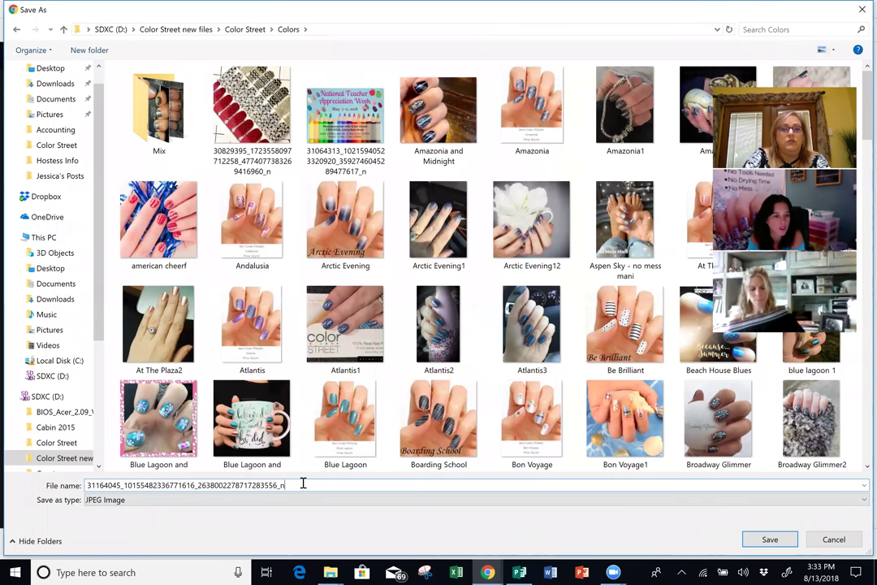
key(BackSpace)
key(BackSpace)
key(BackSpace)
key(BackSpace)
key(BackSpace)
key(BackSpace)
key(BackSpace)
key(BackSpace)
key(BackSpace)
key(BackSpace)
key(BackSpace)
key(BackSpace)
key(BackSpace)
key(BackSpace)
key(BackSpace)
key(BackSpace)
key(BackSpace)
key(BackSpace)
key(BackSpace)
key(BackSpace)
key(BackSpace)
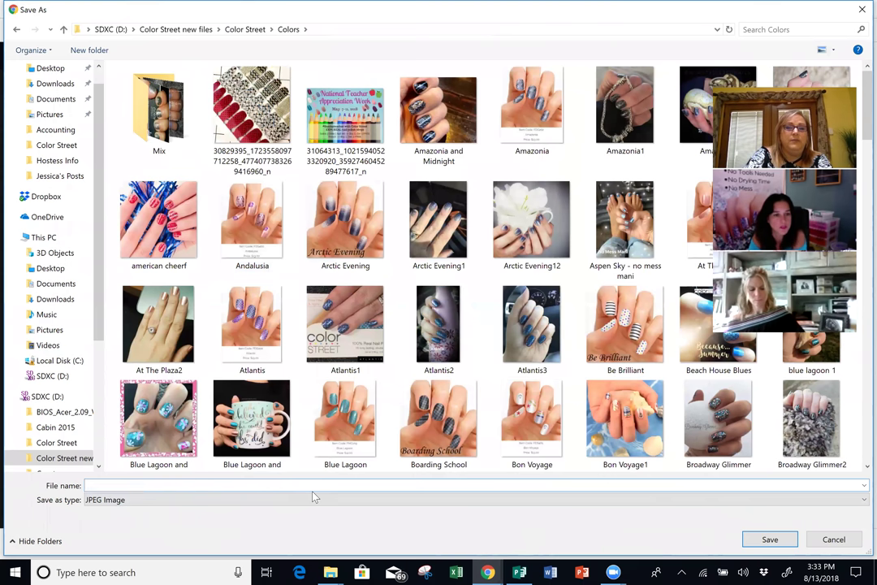
text(Ch)
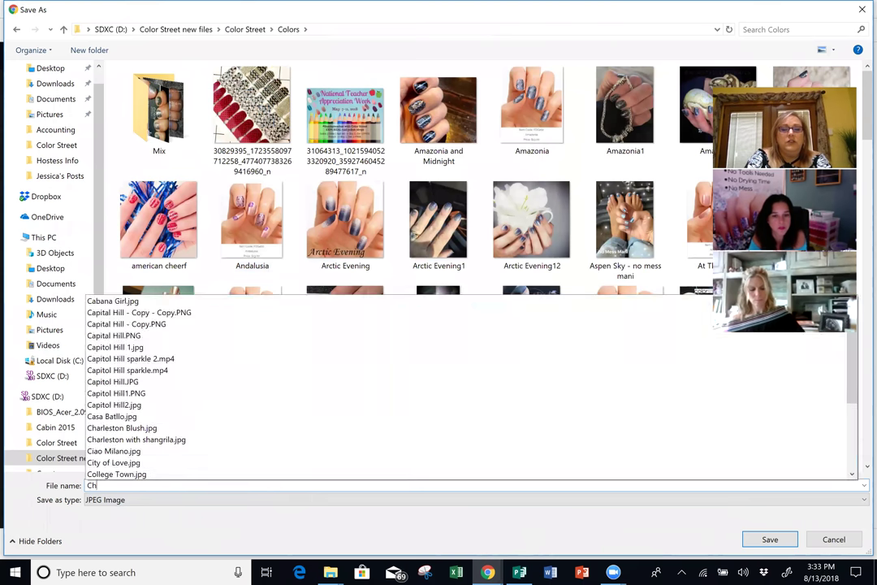
text(arles Bluch)
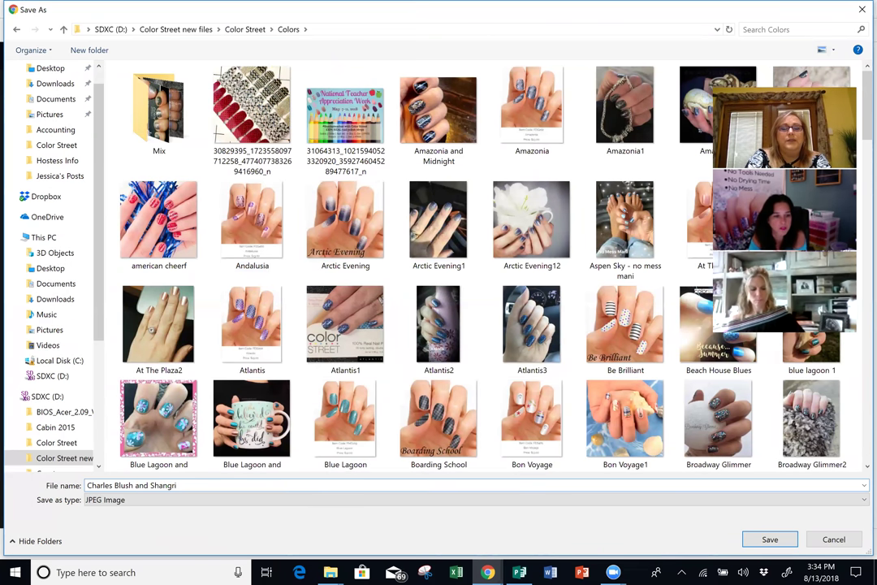
key(Return)
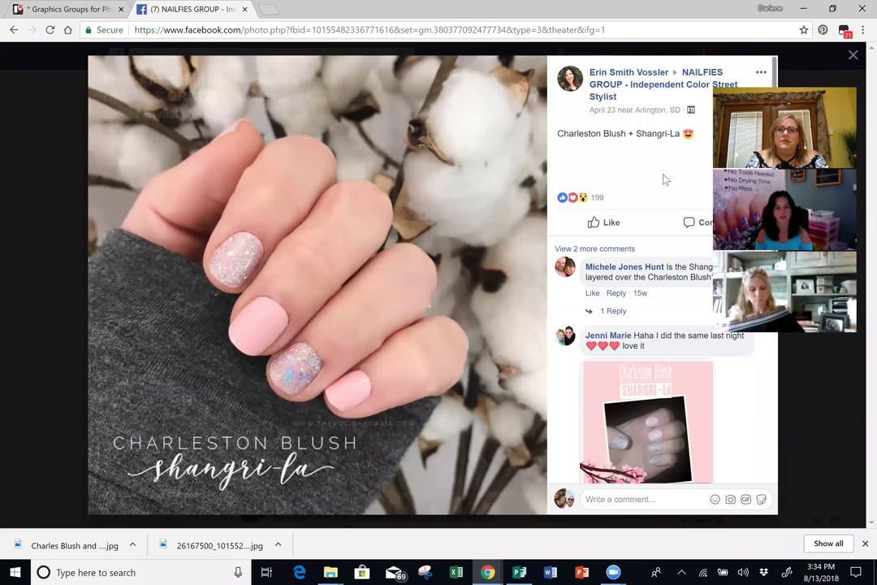
Close the enlarged photo, switch back to the Trello board and close the Graphics Groups for Photos card.
click(853, 55)
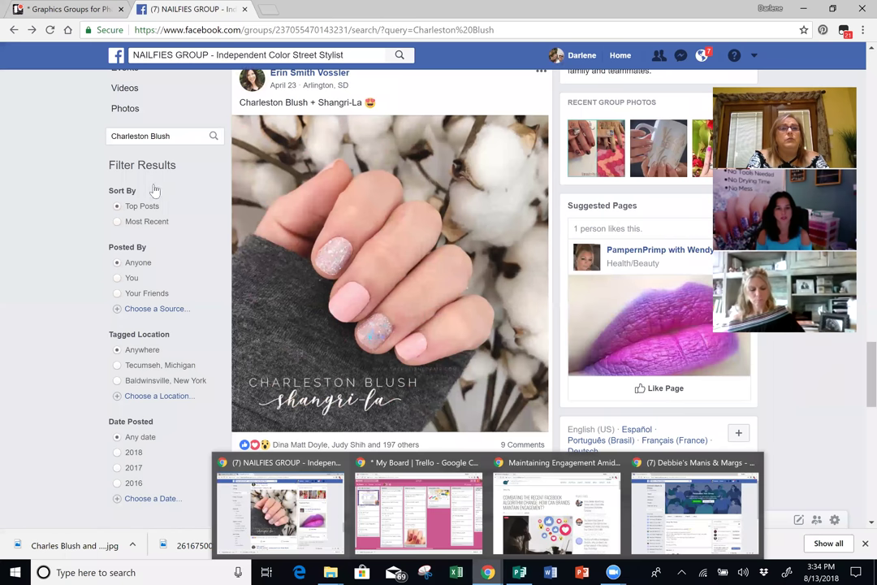
click(57, 9)
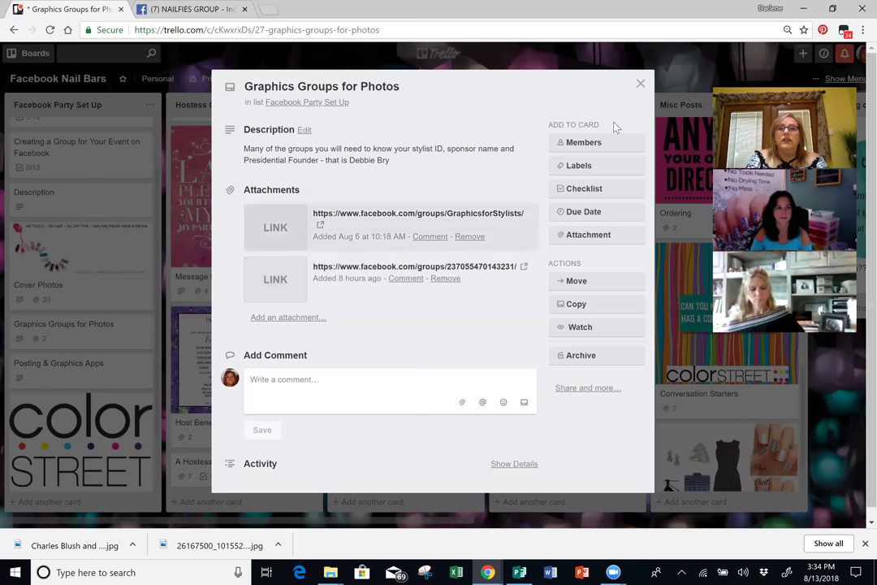
click(639, 83)
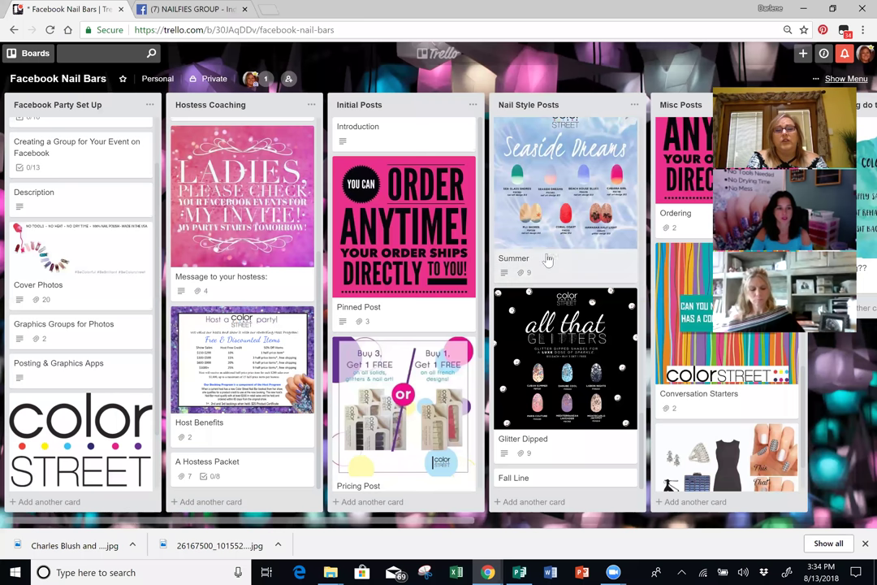
Open the Solids card in the Nail Style Posts list, review its description and attached photos, and close it.
scroll(582, 250, up, 15)
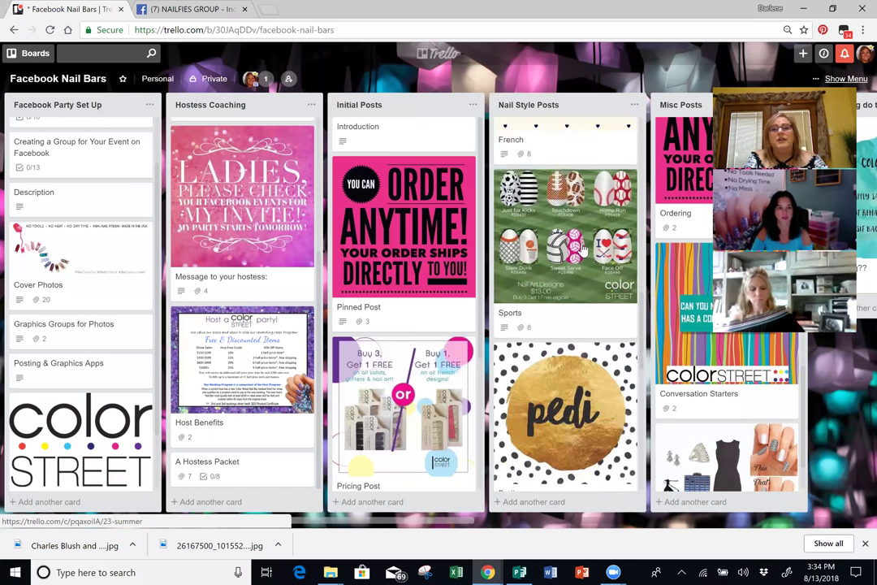
scroll(597, 167, up, 3)
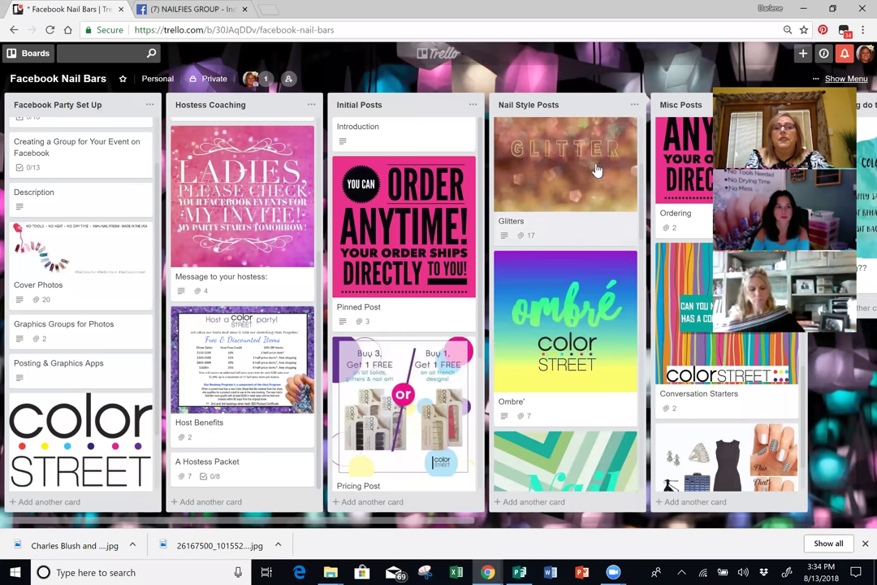
click(560, 188)
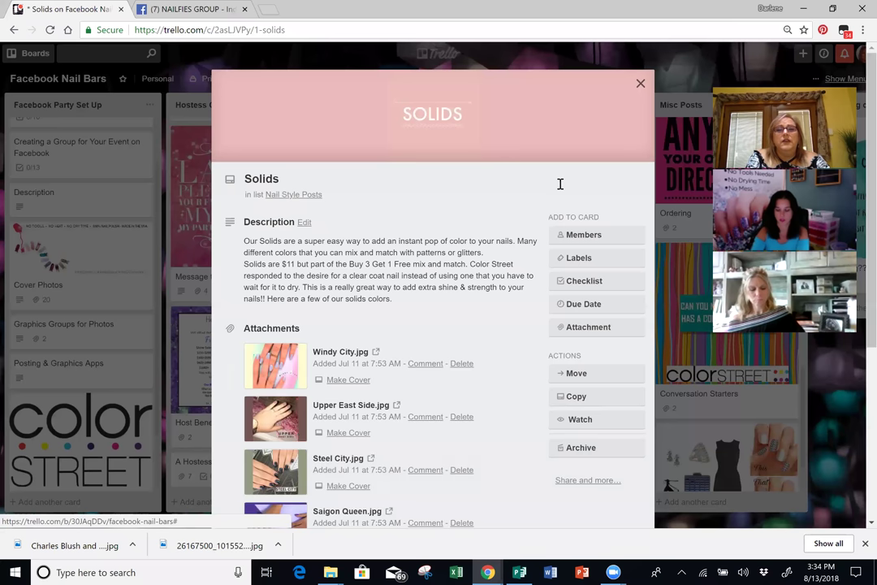
scroll(467, 451, down, 3)
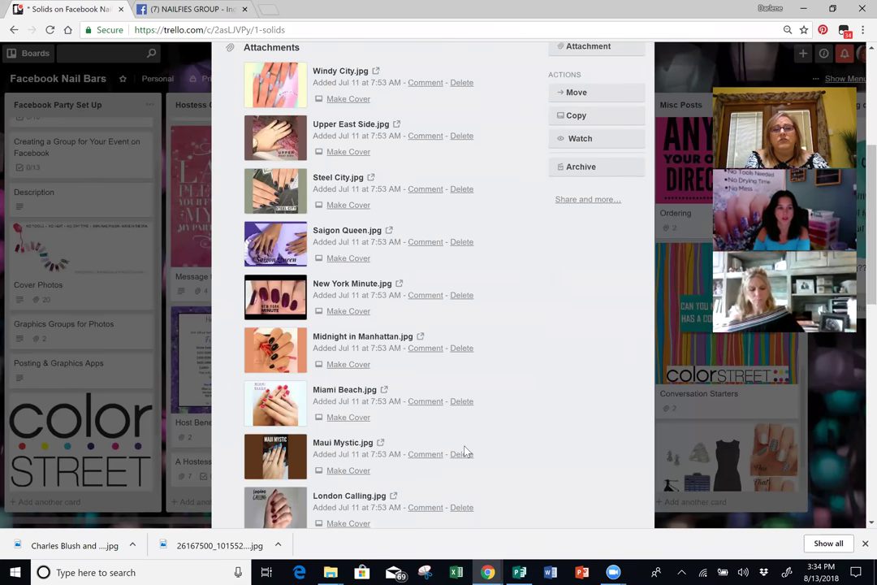
scroll(465, 451, up, 4)
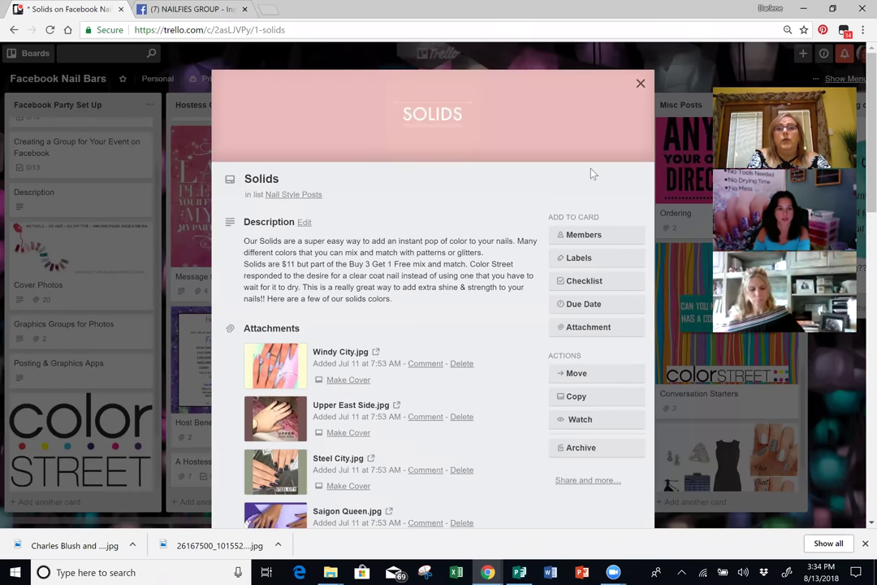
click(641, 83)
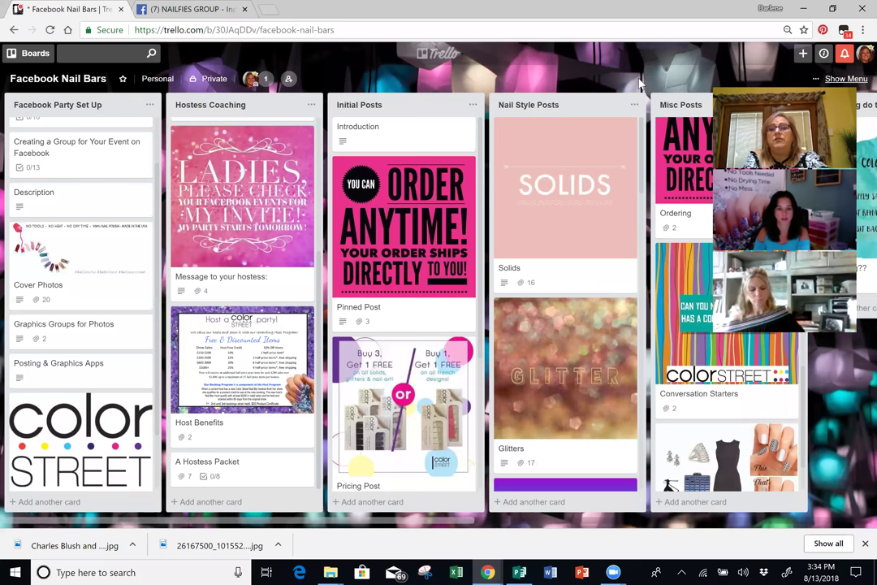
Open the Thank you photos card, show all its attachments, preview the dotted THANKS image and close the card.
scroll(641, 83, right, 5)
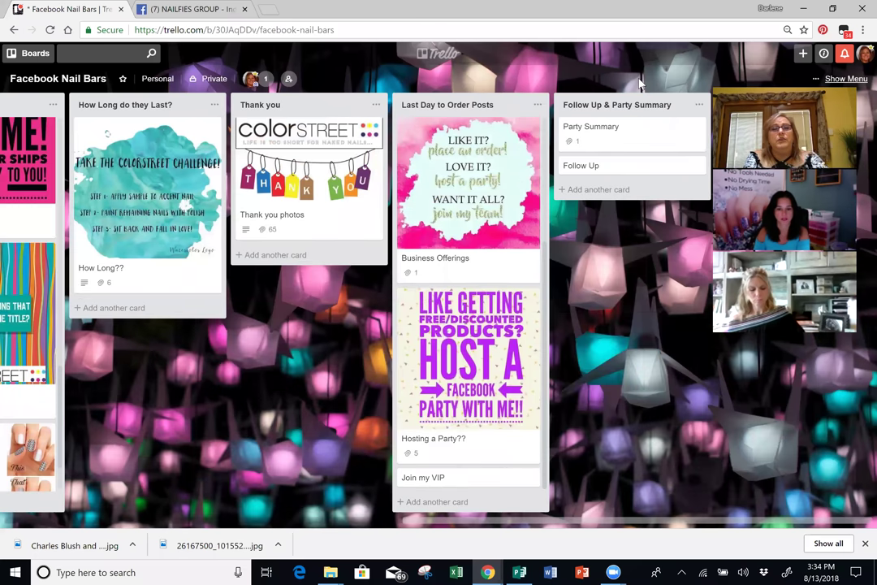
click(307, 158)
scroll(412, 448, down, 2)
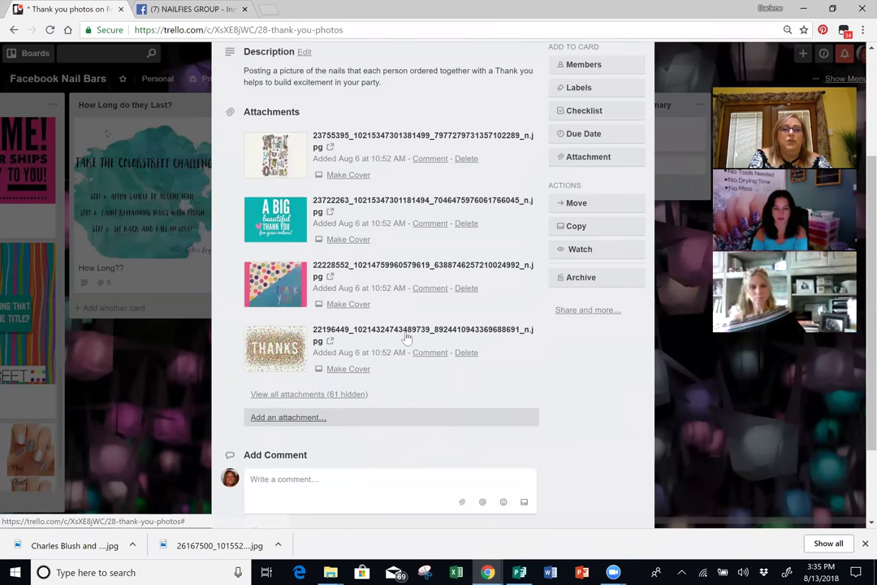
double_click(335, 399)
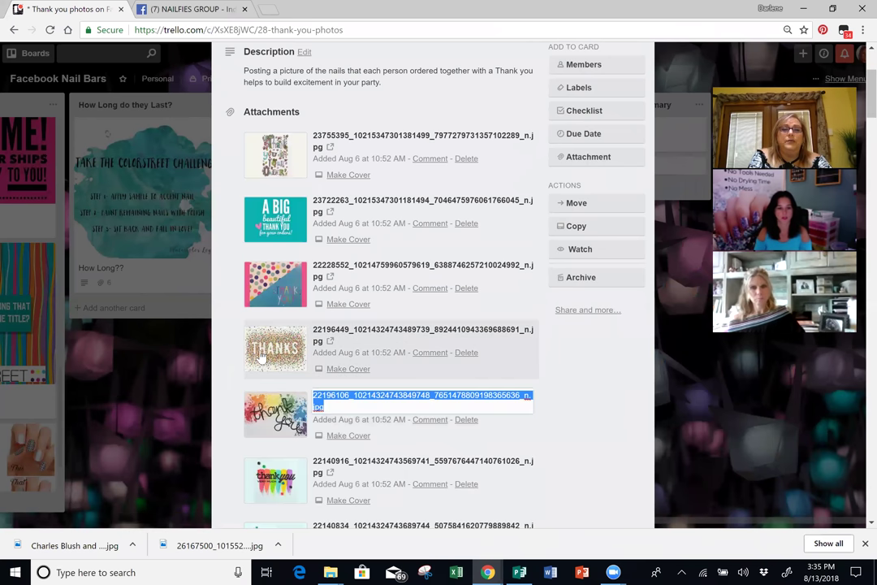
click(271, 344)
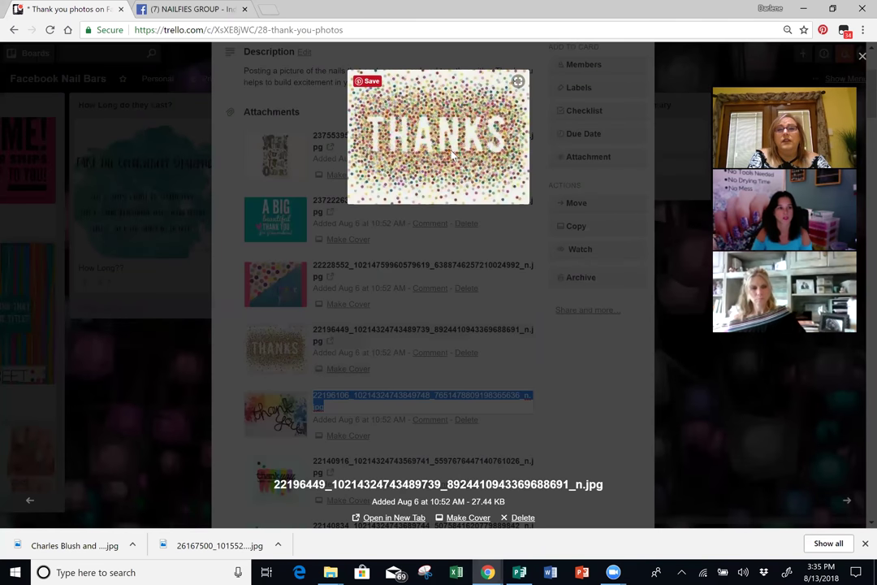
click(862, 56)
click(680, 378)
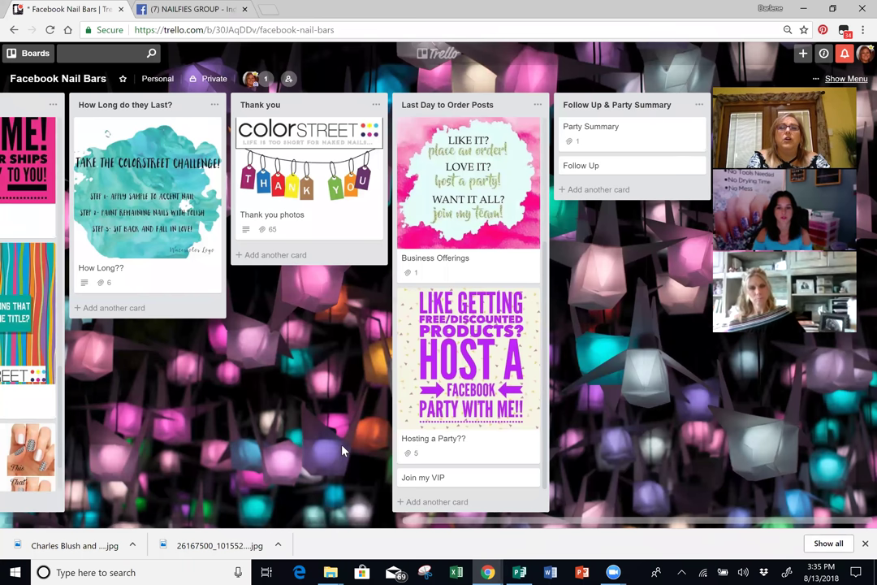
Review the Nail Style Posts list down to the Fall Line card, along with the neighbouring lists.
scroll(341, 449, left, 8)
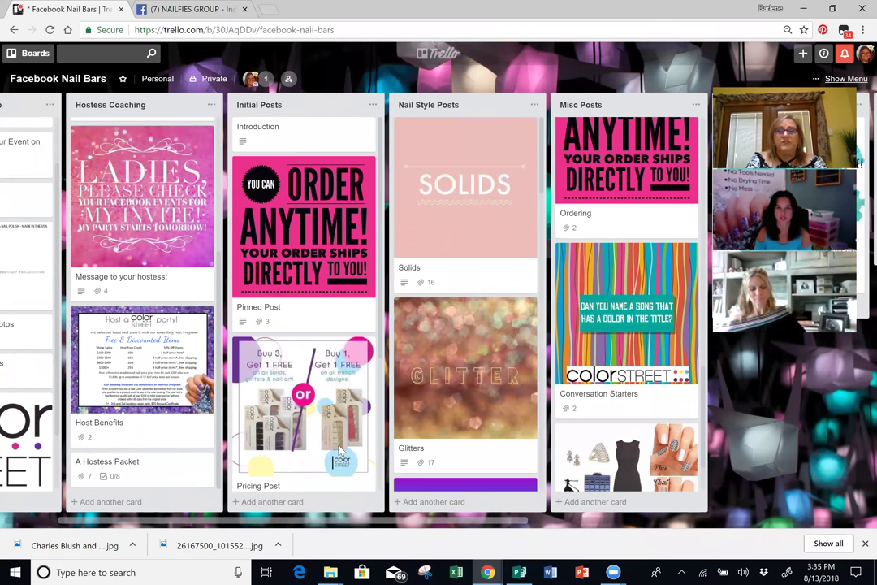
scroll(465, 381, down, 2)
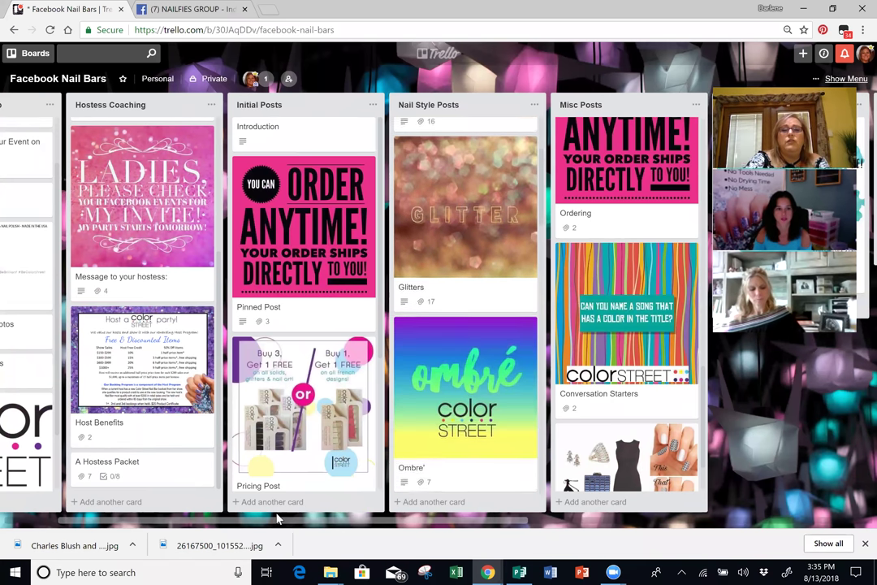
scroll(465, 305, down, 6)
scroll(465, 304, down, 8)
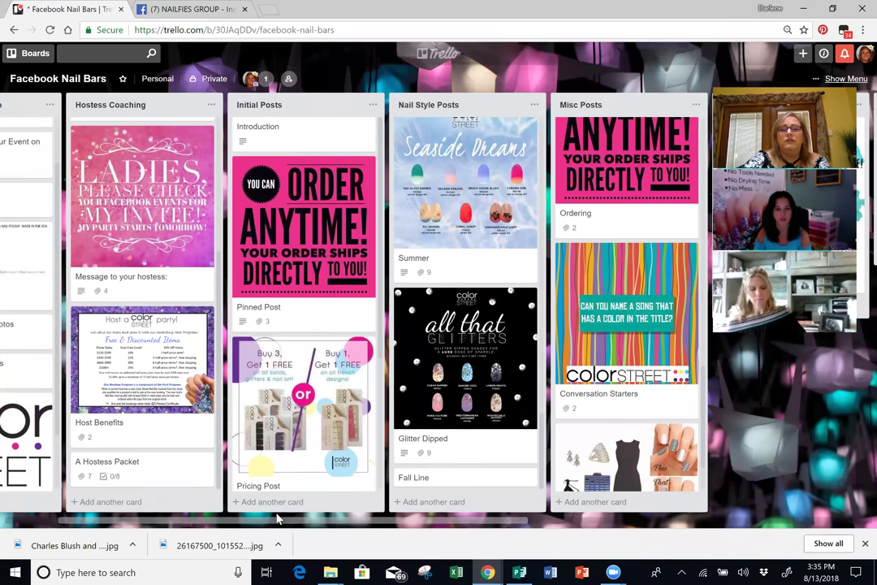
scroll(276, 518, left, 1)
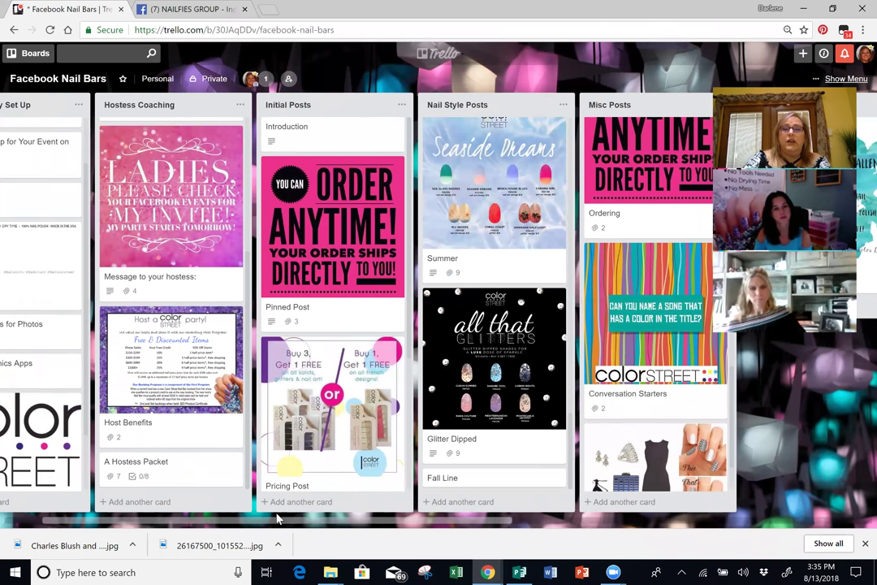
scroll(276, 518, right, 5)
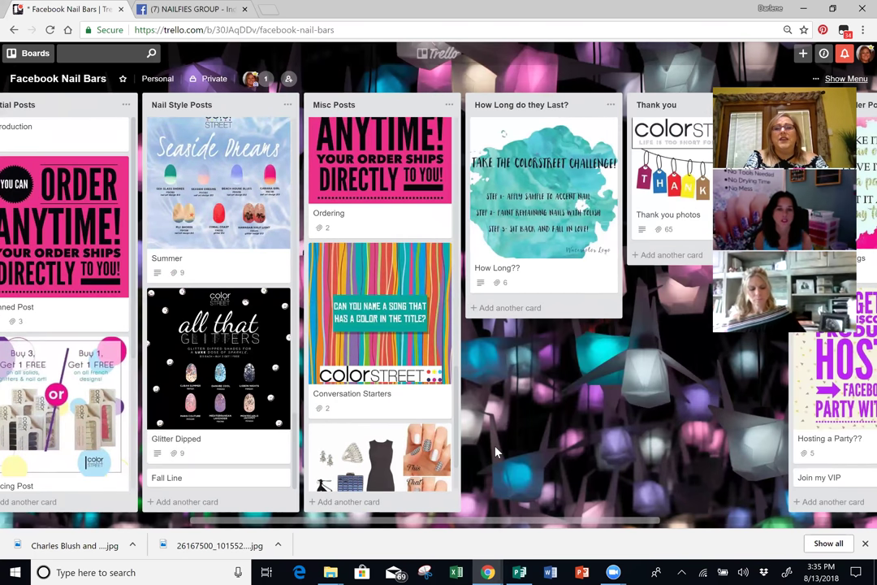
Open the No Mess card in the Misc Posts list, view its spilled Color Street image enlarged, and close the card.
scroll(379, 325, up, 10)
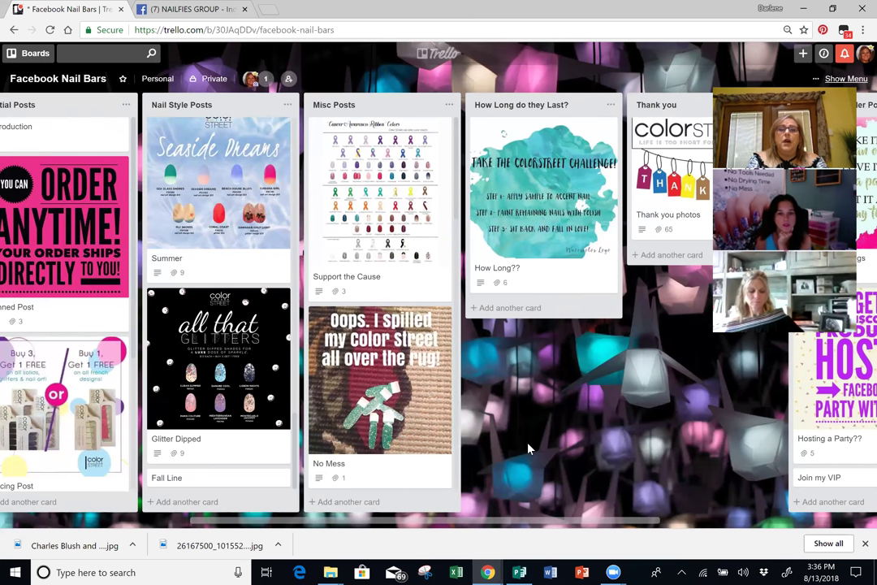
click(416, 378)
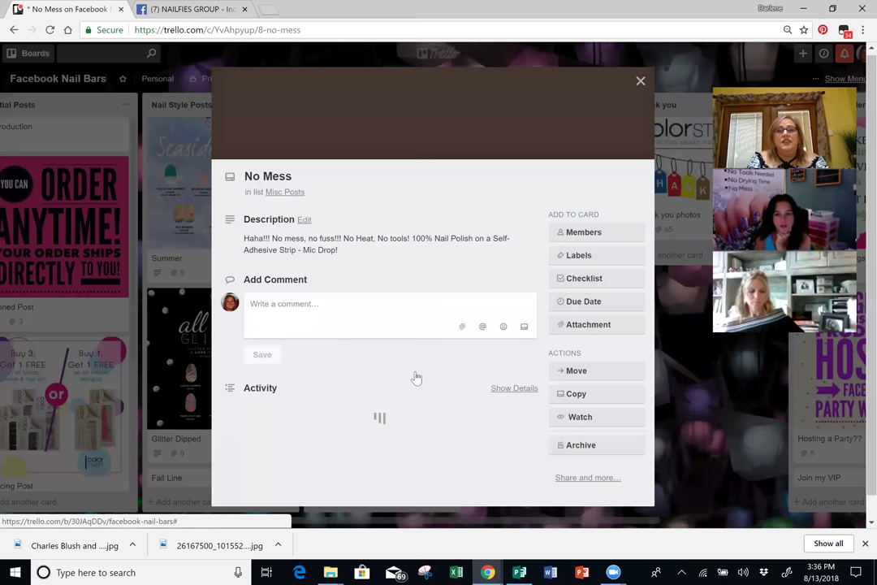
click(278, 328)
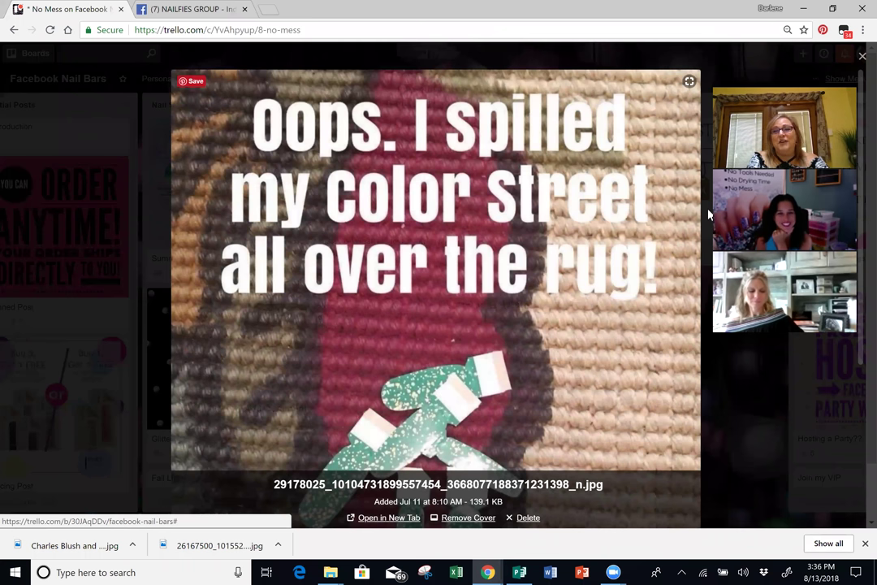
click(860, 57)
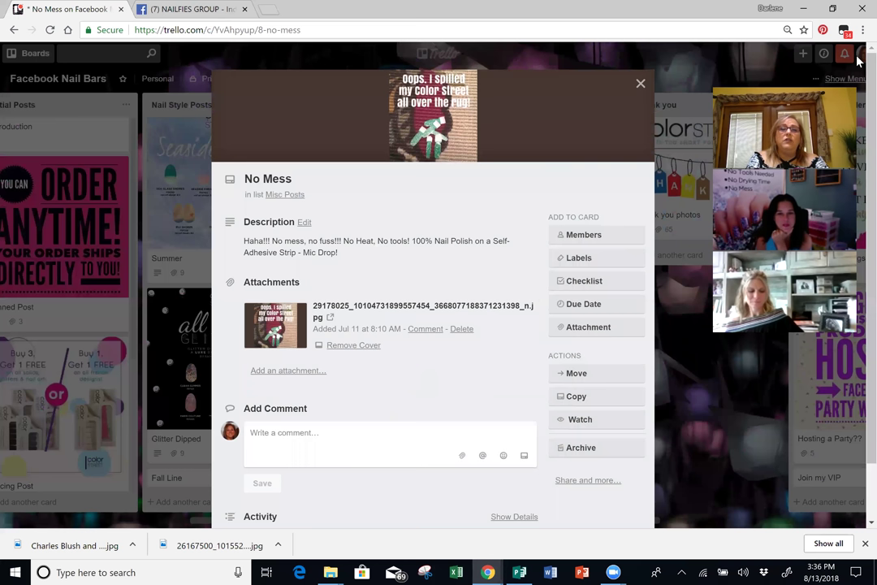
click(641, 87)
Open the Acrylics? card in the Misc Posts list, read its description and attachments, and close it.
scroll(392, 255, down, 3)
scroll(391, 254, down, 4)
scroll(392, 254, up, 1)
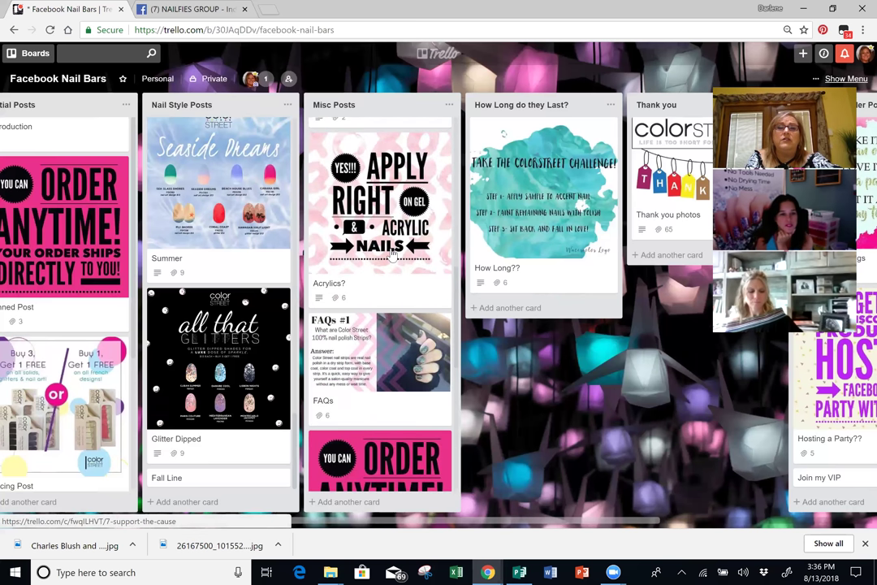
click(392, 254)
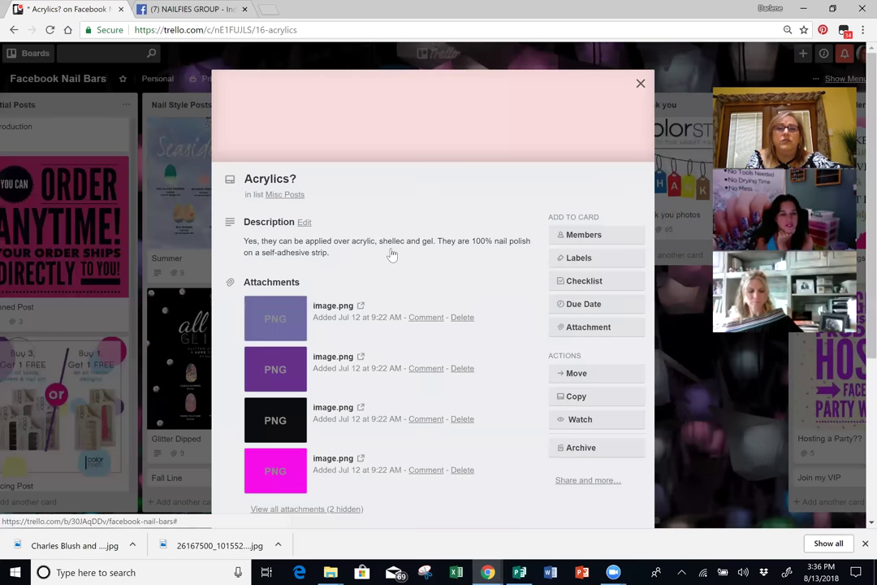
key(Escape)
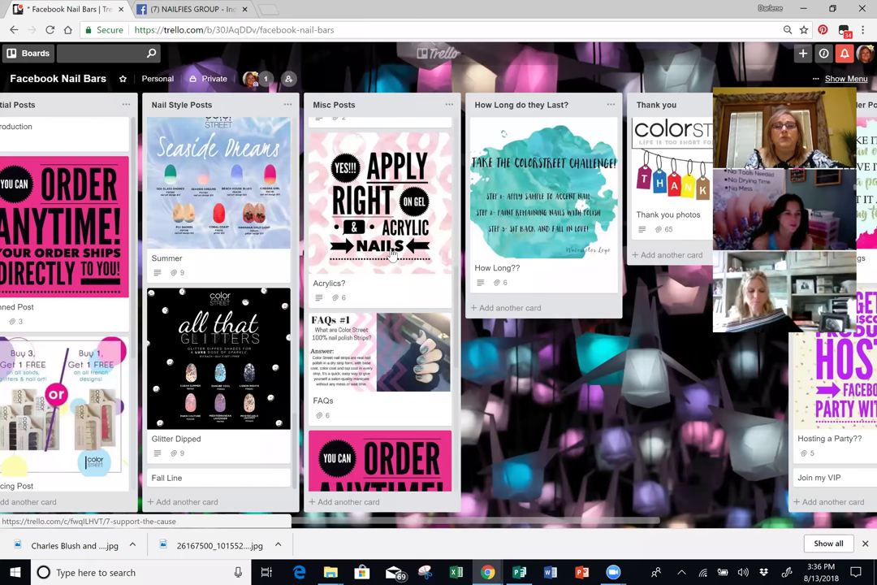
Open the FAQs card in the Misc Posts list, look through its attached images, and close it.
key(Down)
key(Return)
scroll(391, 254, down, 2)
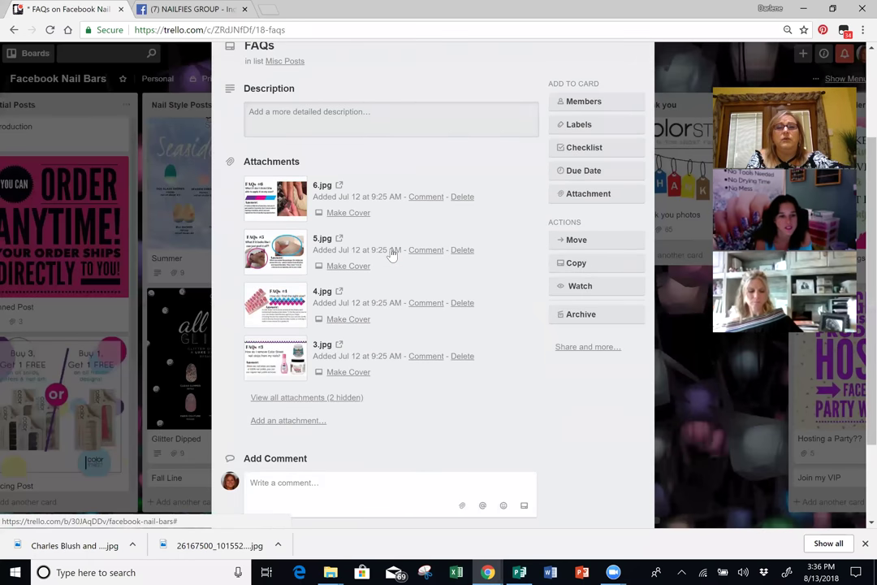
scroll(392, 255, up, 2)
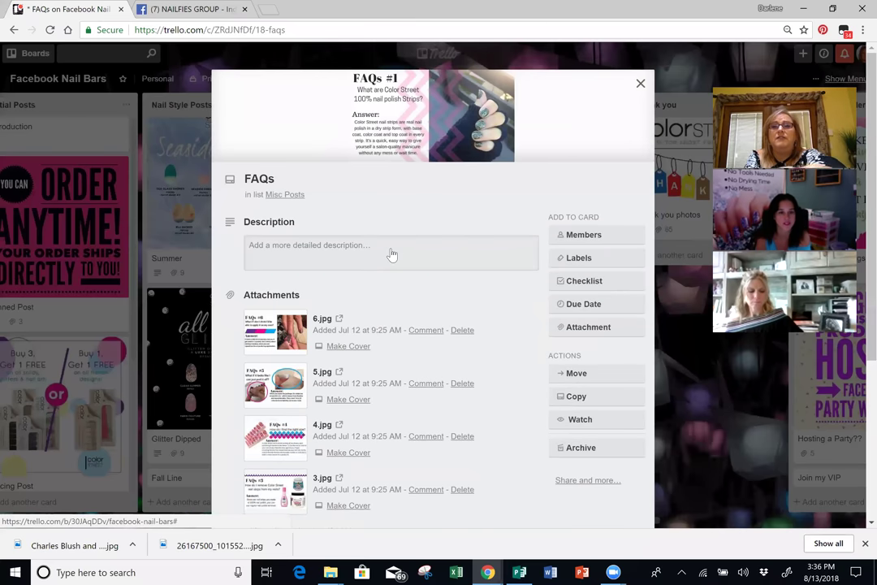
key(Escape)
Open the Conversation Starters card in the Misc Posts list, view both attached images enlarged, and close the card.
scroll(391, 255, down, 5)
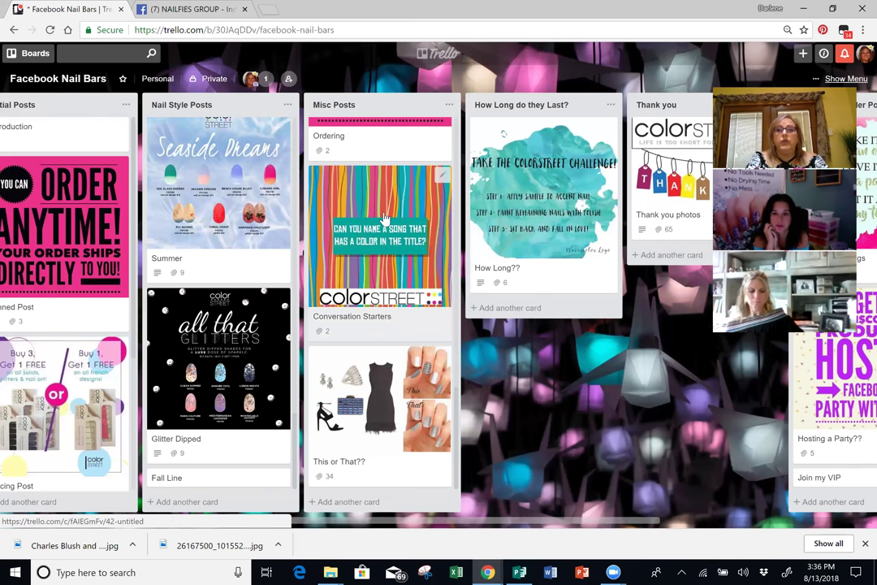
click(381, 212)
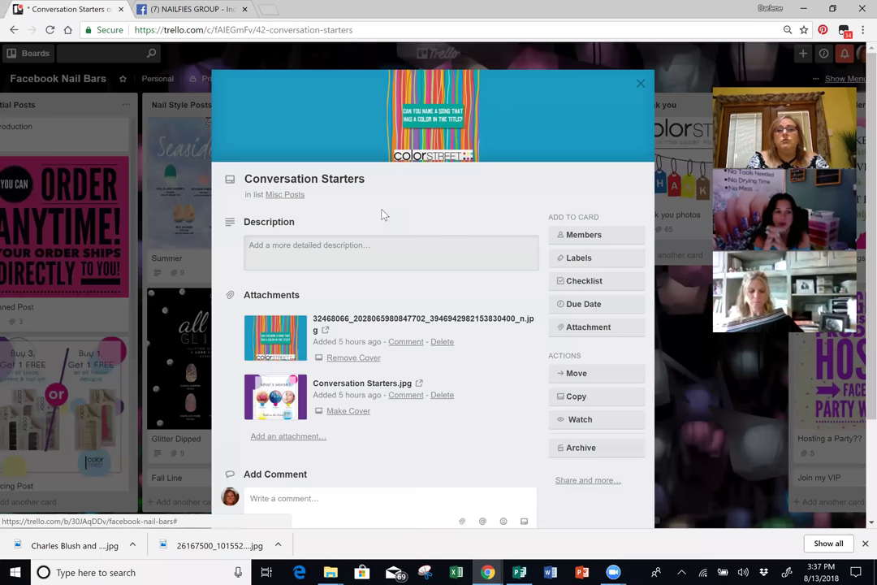
click(273, 341)
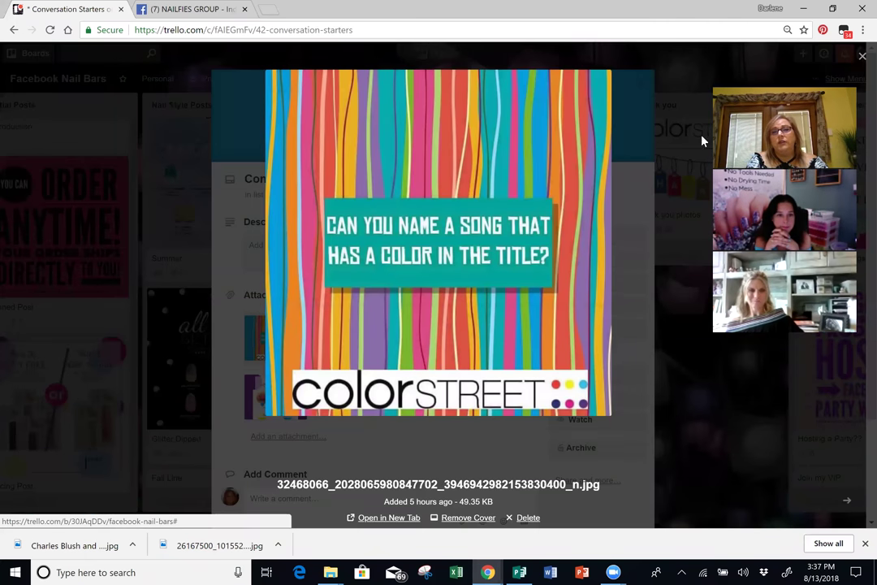
click(862, 57)
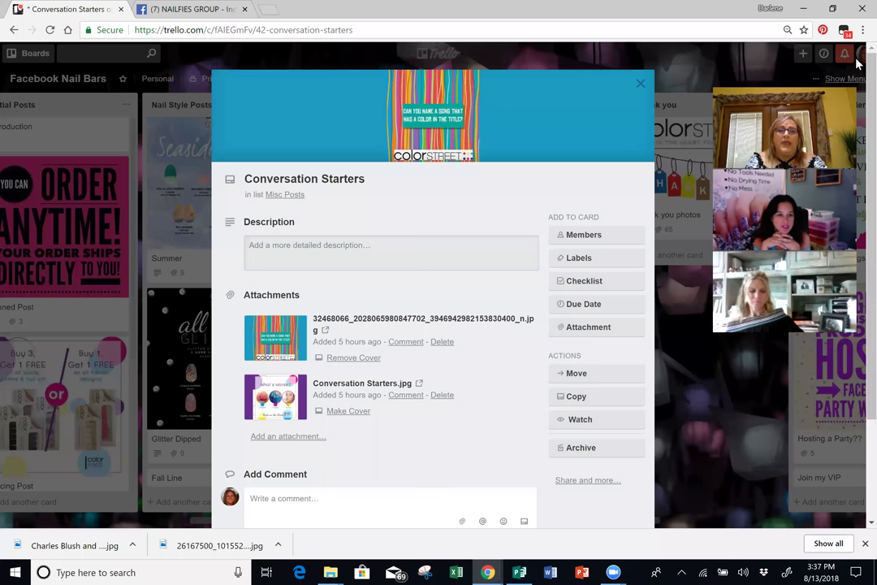
click(273, 406)
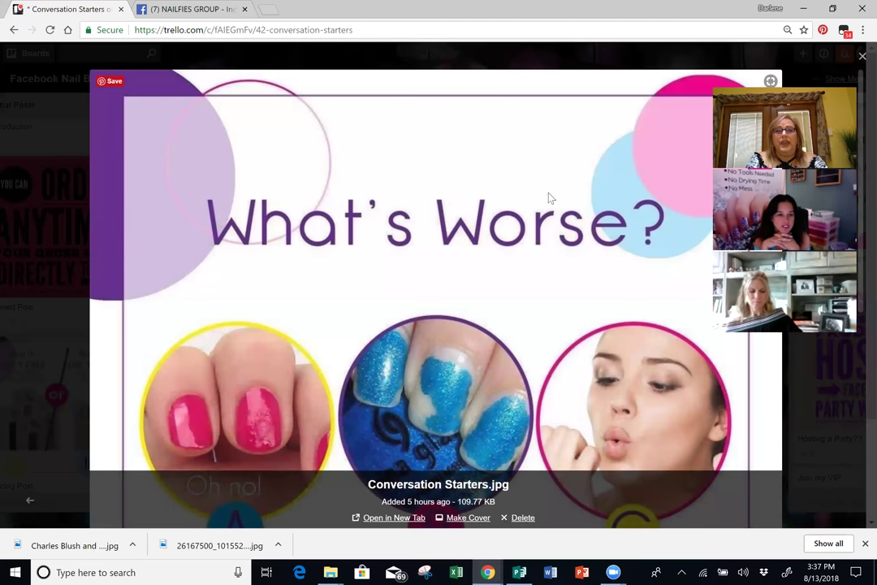
click(862, 57)
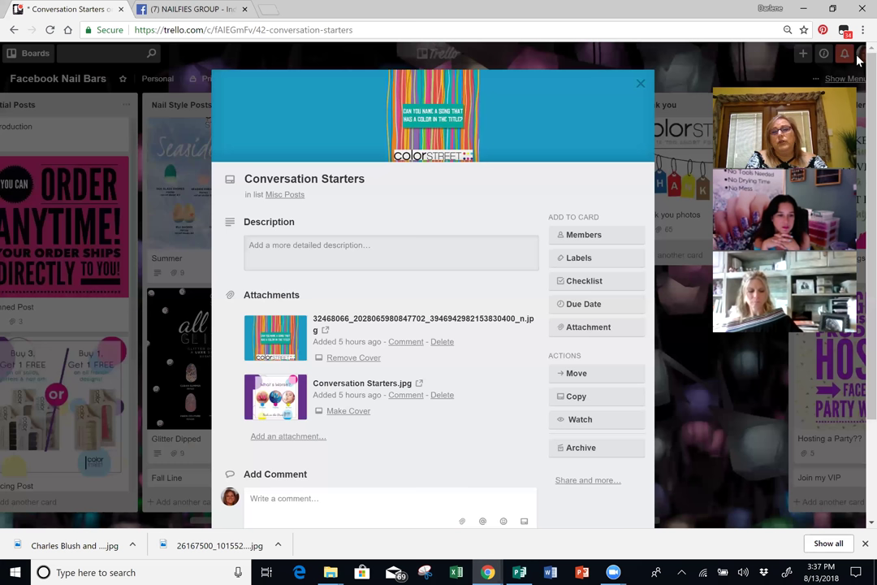
click(640, 84)
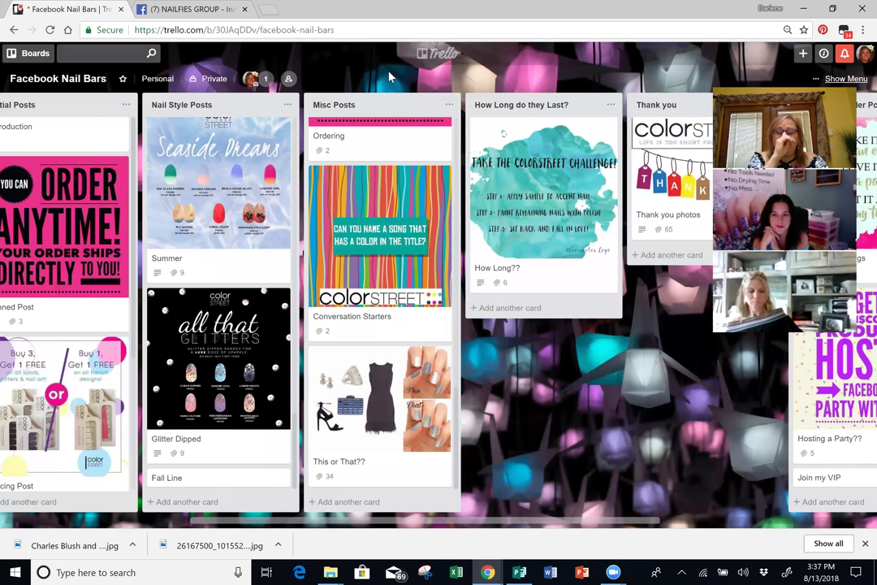
Open the This or That?? card, view the attachment This or That 993.jpg enlarged, and close the card.
click(370, 369)
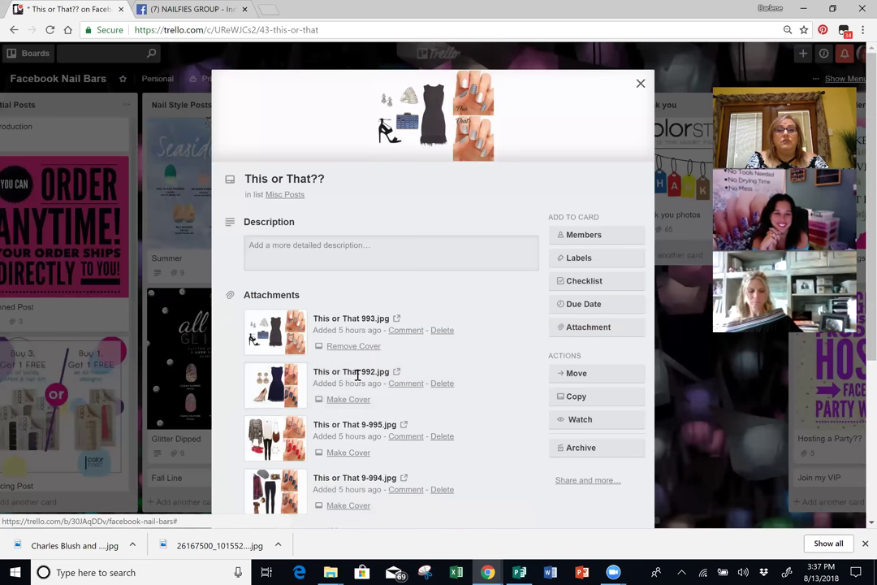
click(285, 333)
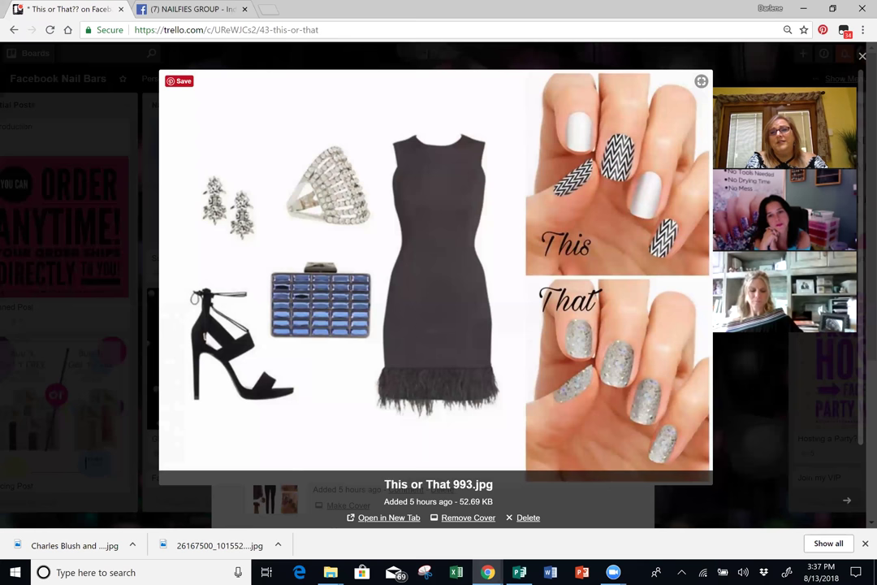
click(862, 59)
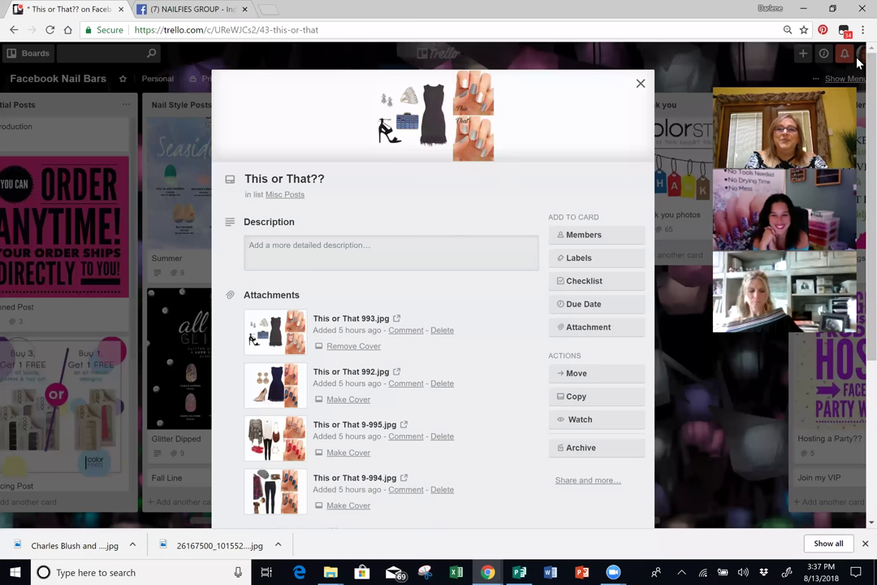
click(640, 83)
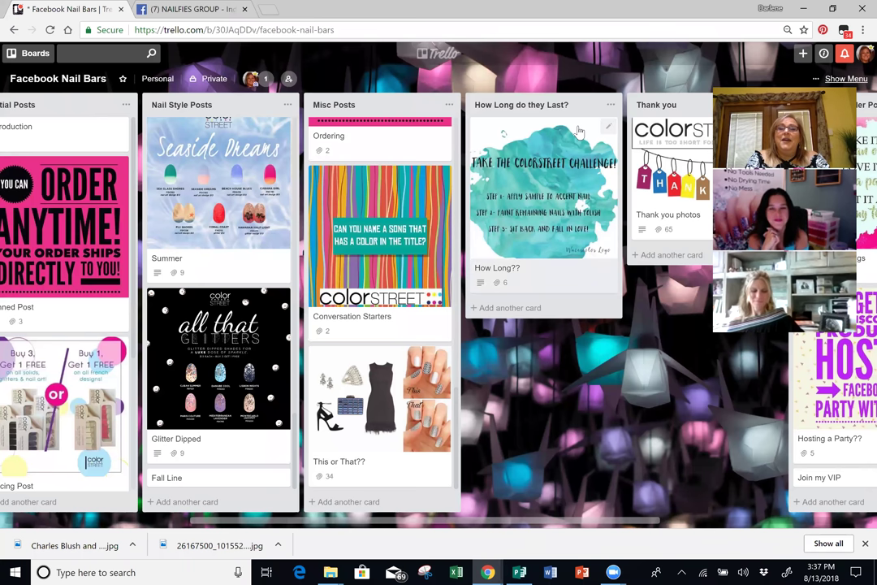
Open the How Long?? card, view its attachments enlarged from the Color Street challenge image to the Day 13 photo, and close it.
click(580, 193)
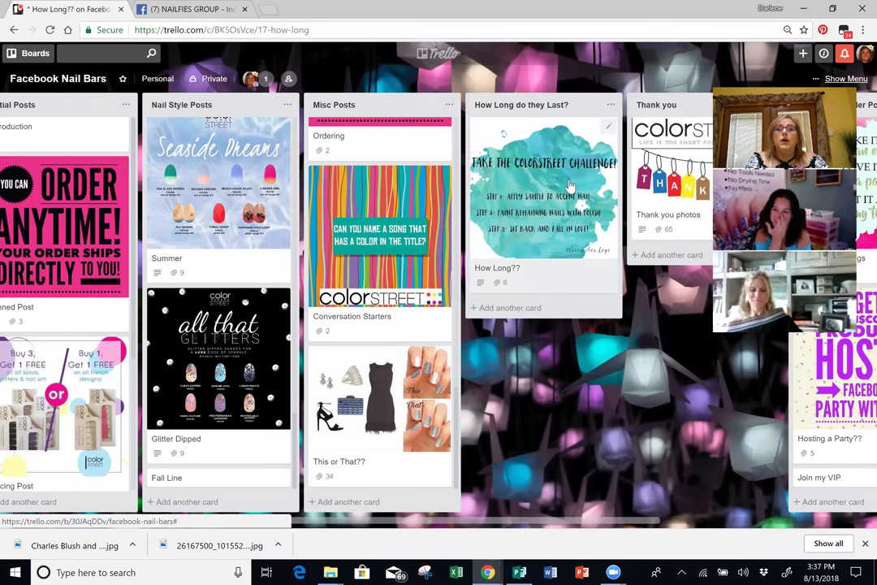
click(270, 351)
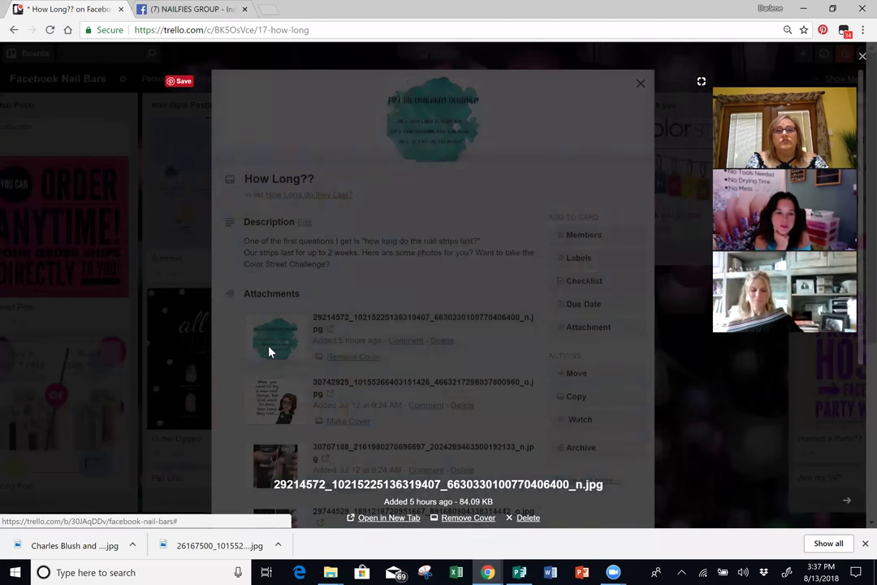
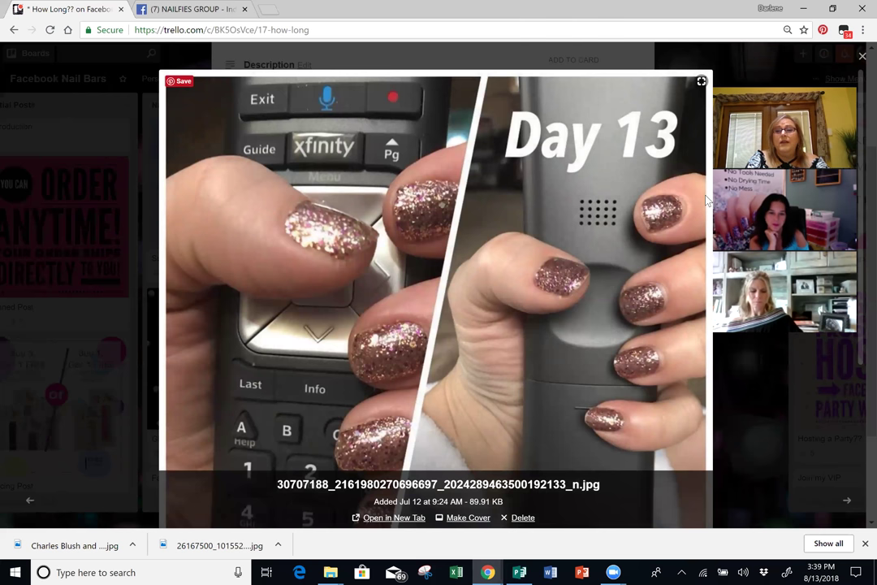
click(861, 57)
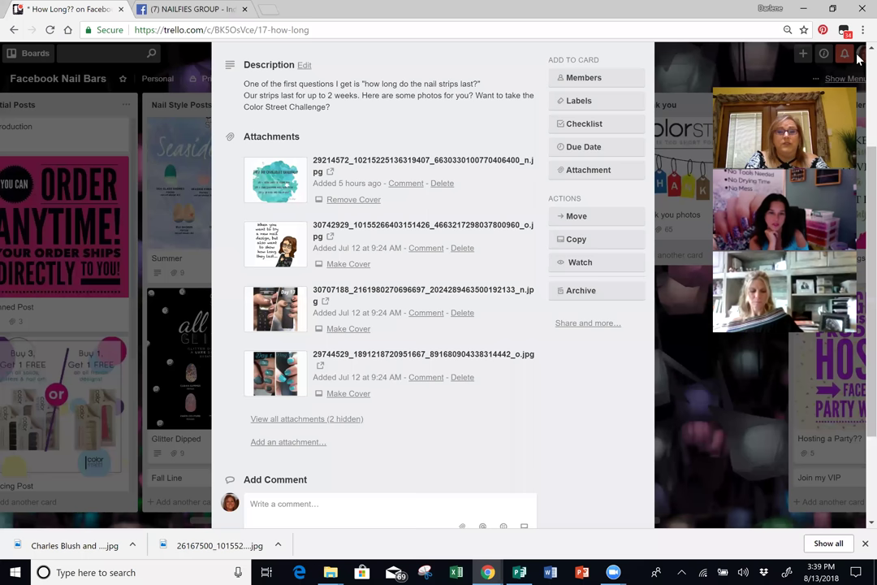
scroll(525, 448, up, 2)
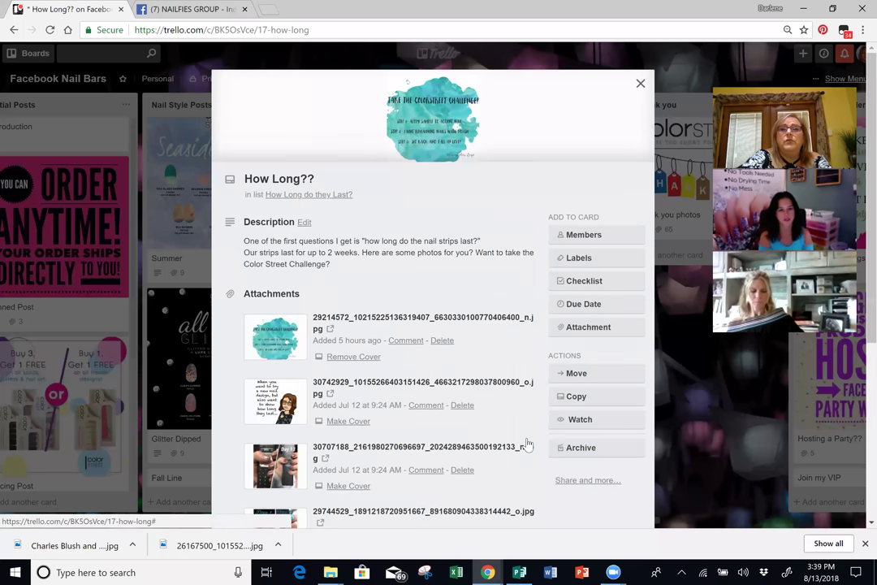
key(Escape)
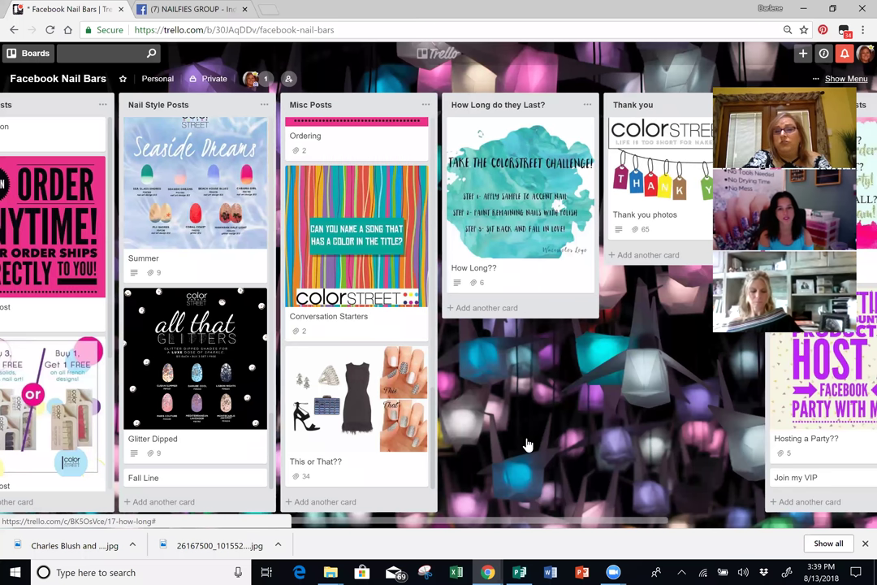
Open the Business Offerings card in the Last Day to Order Posts list, view its image enlarged, and close the card.
scroll(526, 444, right, 3)
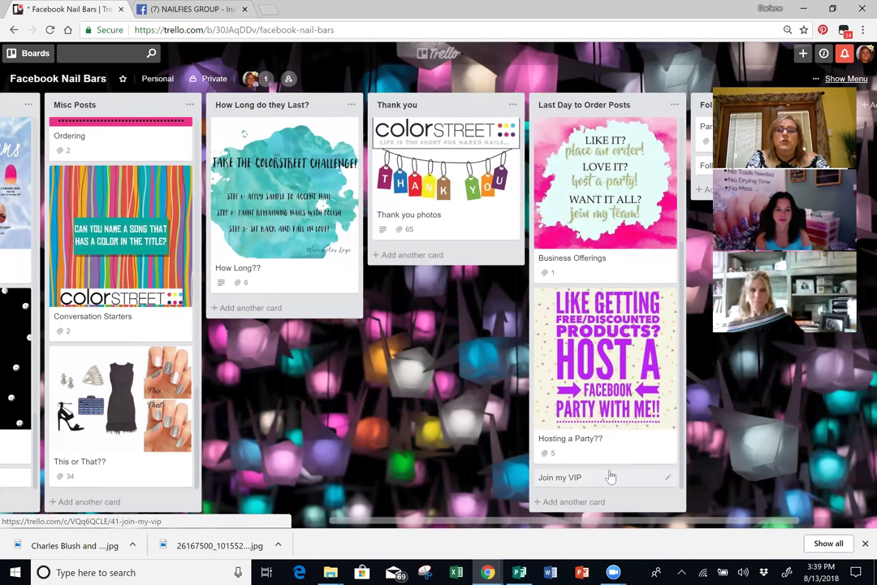
click(622, 177)
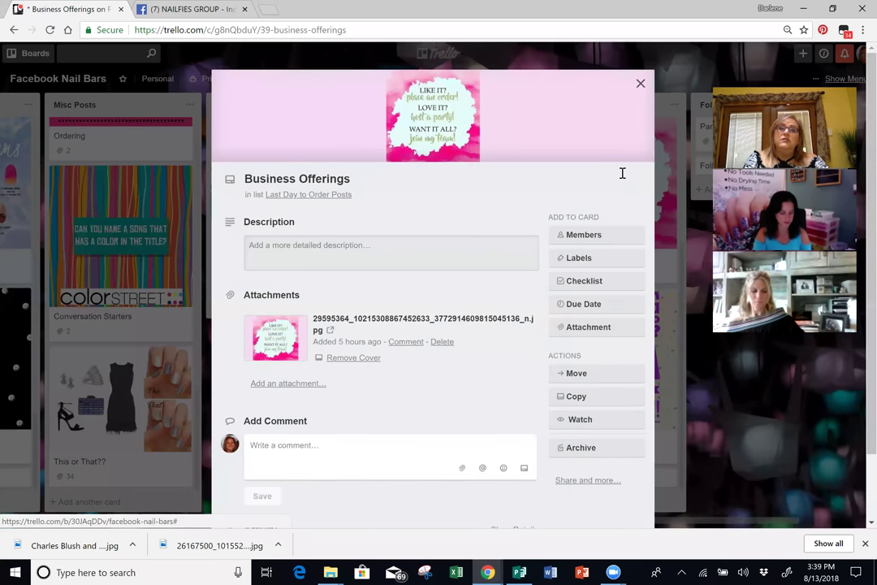
click(278, 340)
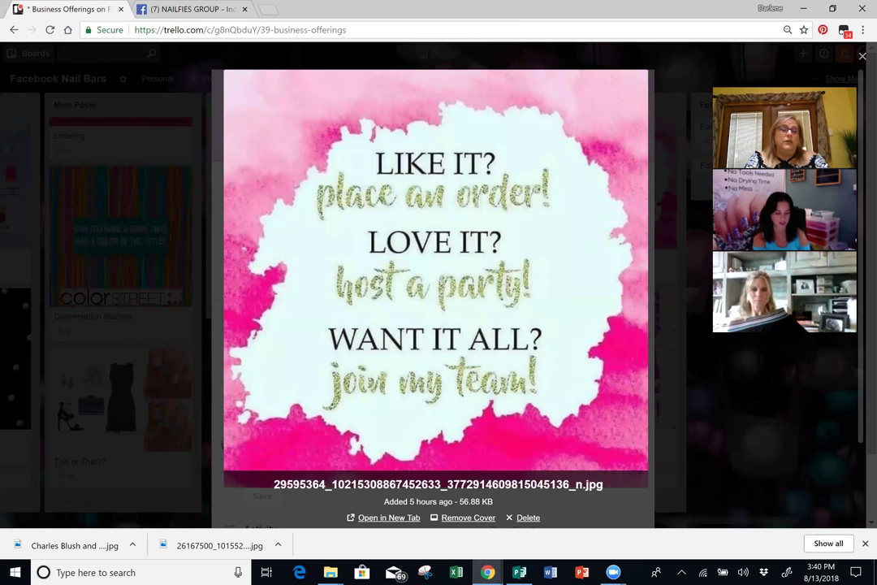
click(862, 56)
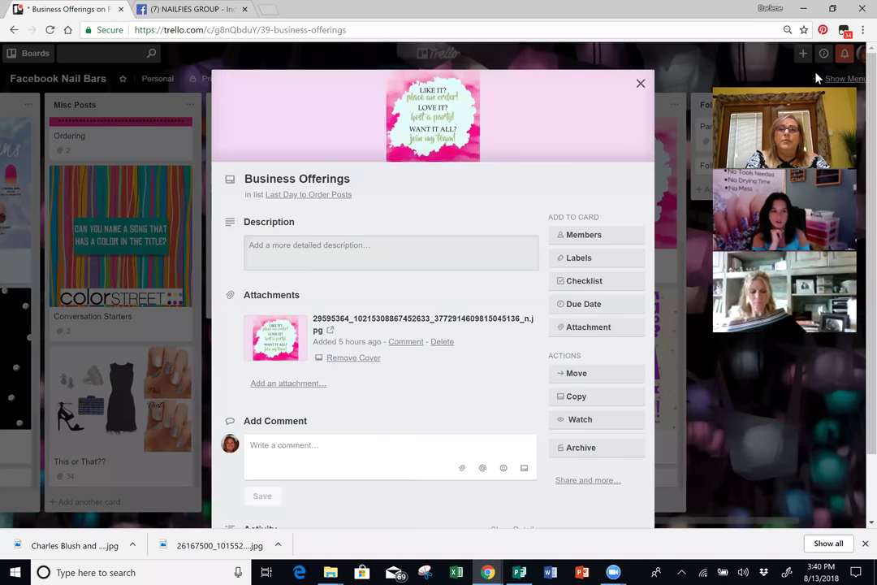
click(641, 85)
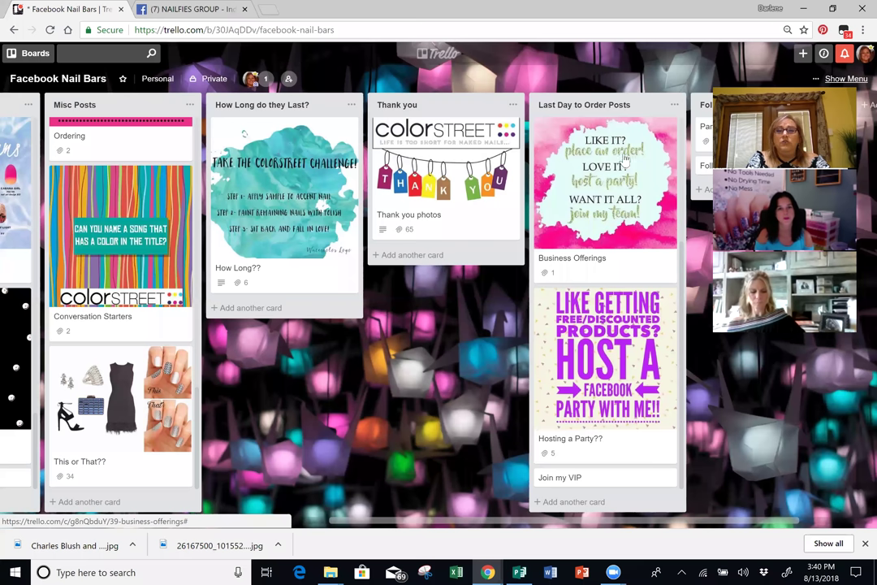
View Hostess Wanted 3.jpg enlarged in the Hosting a Party?? card, then check the Join my VIP card, closing each card.
click(616, 373)
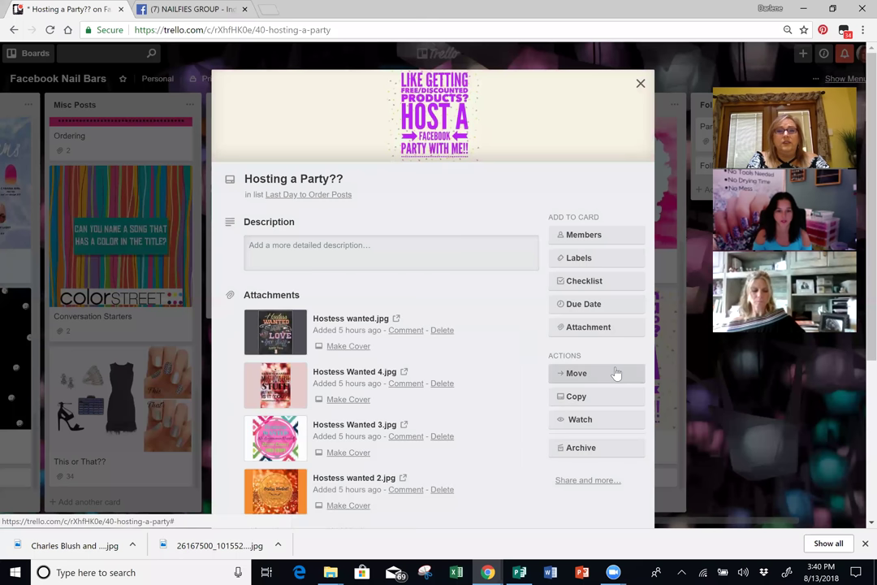
click(270, 440)
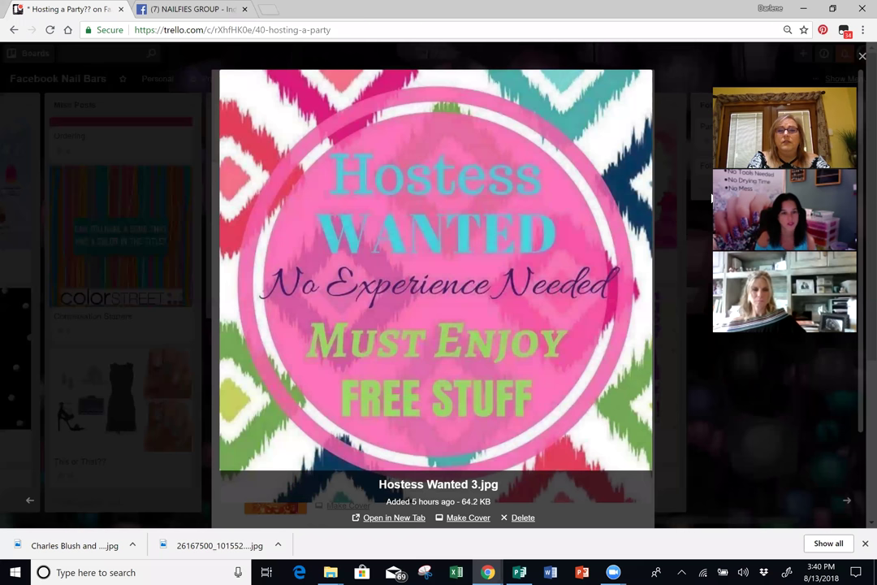
click(863, 59)
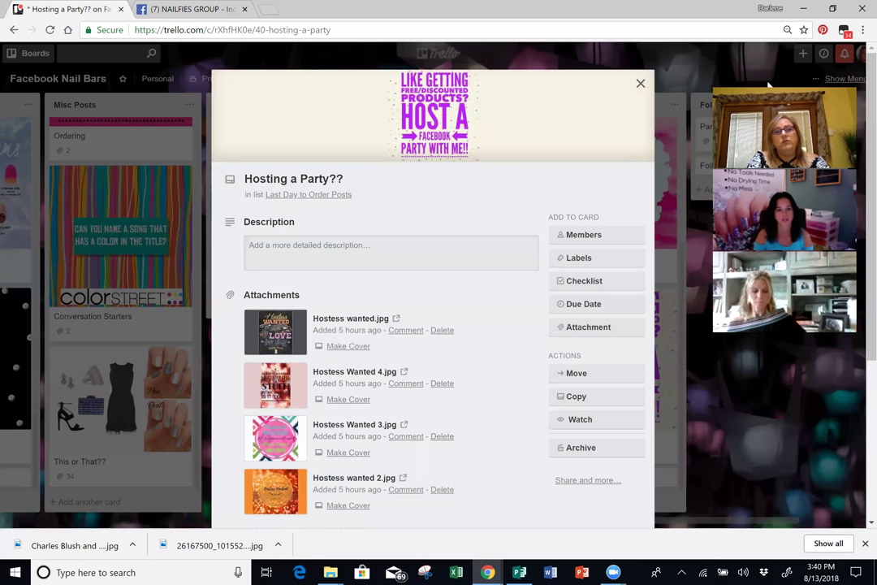
click(640, 84)
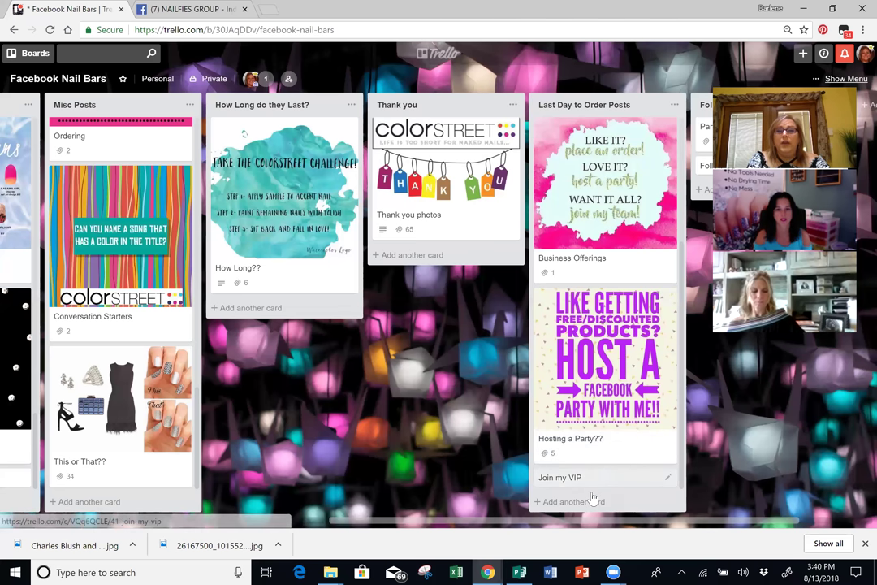
click(569, 478)
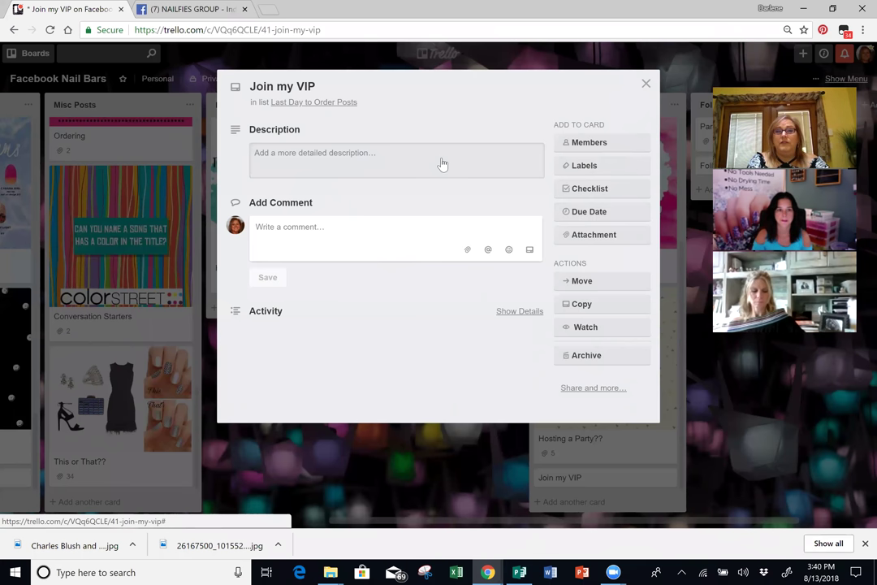
click(646, 84)
Open PARTY SUMMARY2.pdf from the Party Summary card in the Follow Up & Party Summary list and read the form to its end.
scroll(707, 220, right, 1)
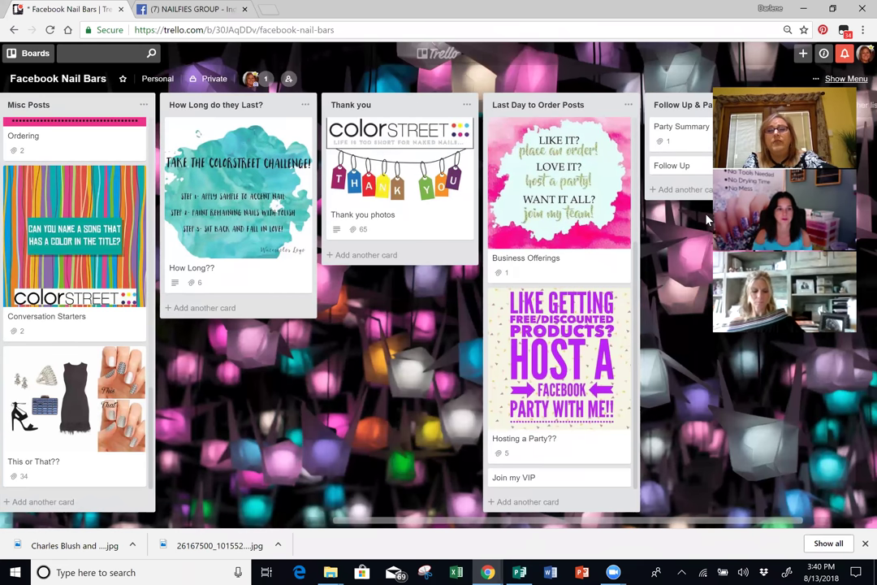
scroll(706, 219, right, 3)
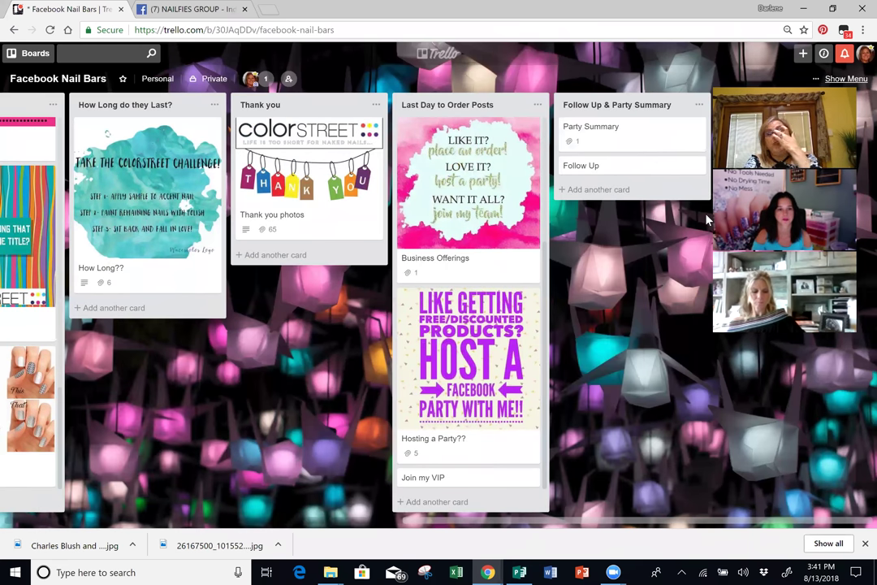
click(617, 132)
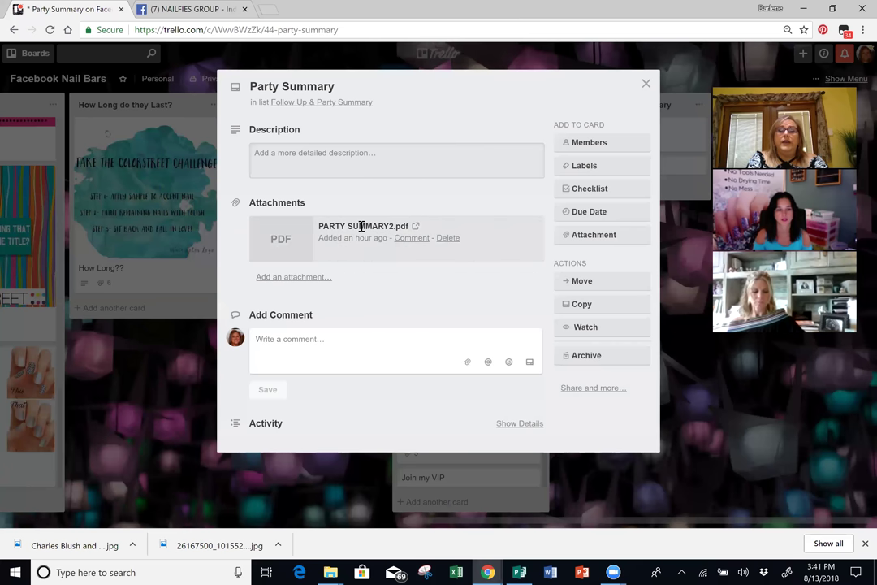
click(361, 226)
click(268, 234)
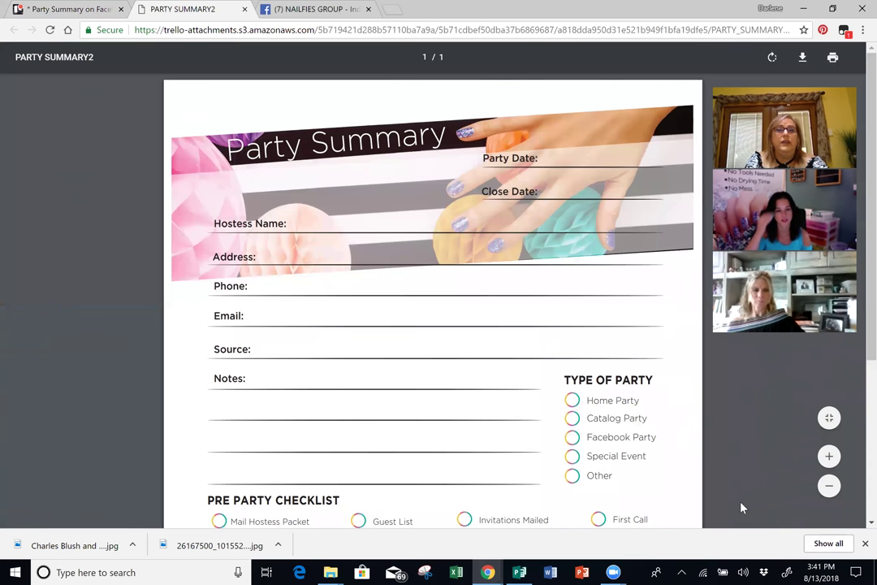
scroll(740, 510, down, 2)
scroll(740, 507, down, 3)
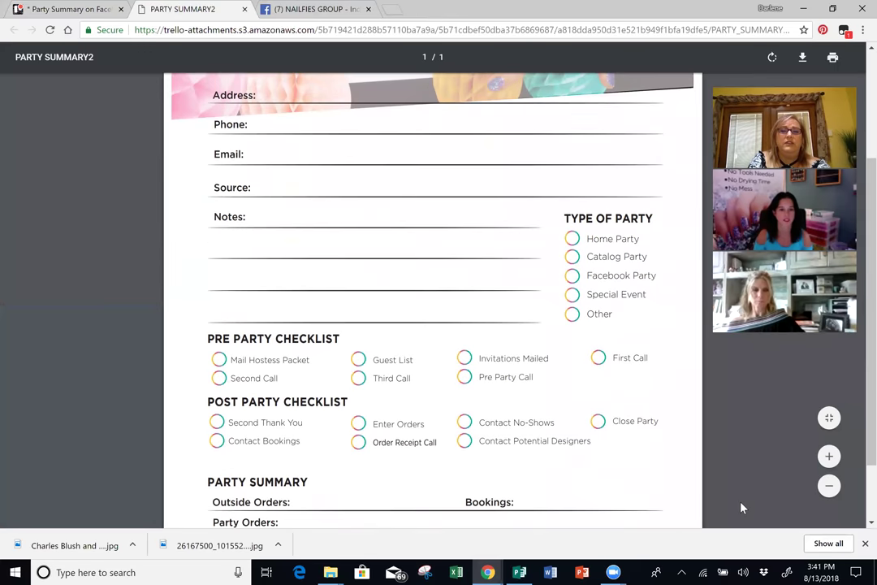
scroll(741, 508, down, 2)
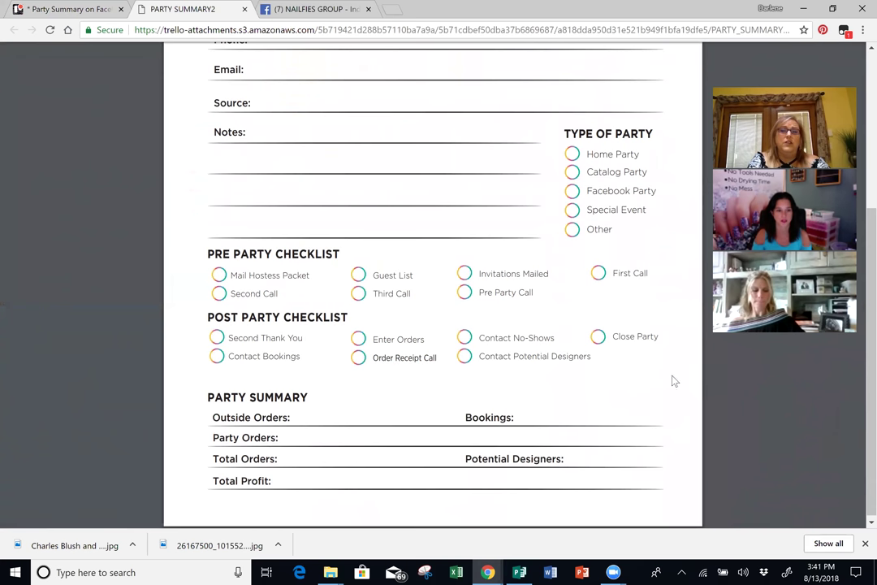
Look over the Party Summary form back to its beginning, then close the PDF and the Party Summary card.
scroll(615, 361, down, 1)
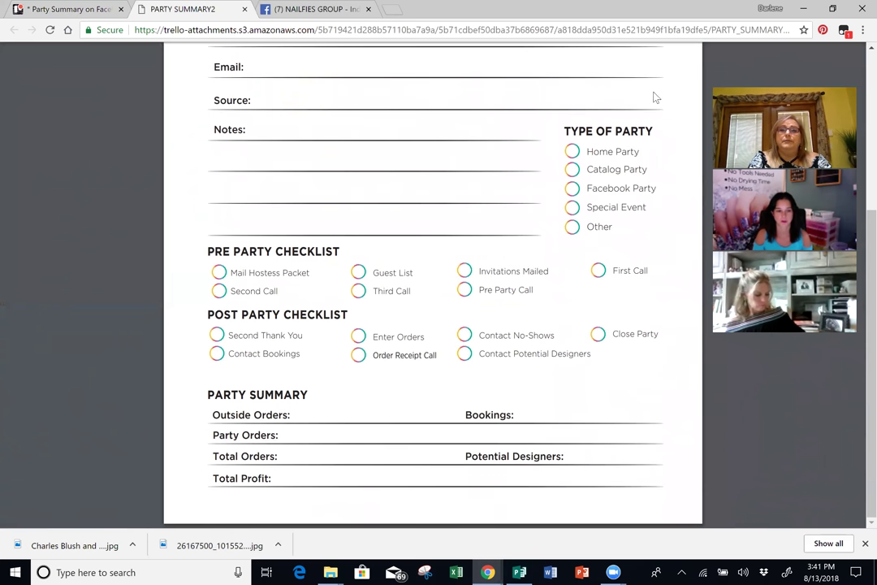
scroll(696, 349, up, 3)
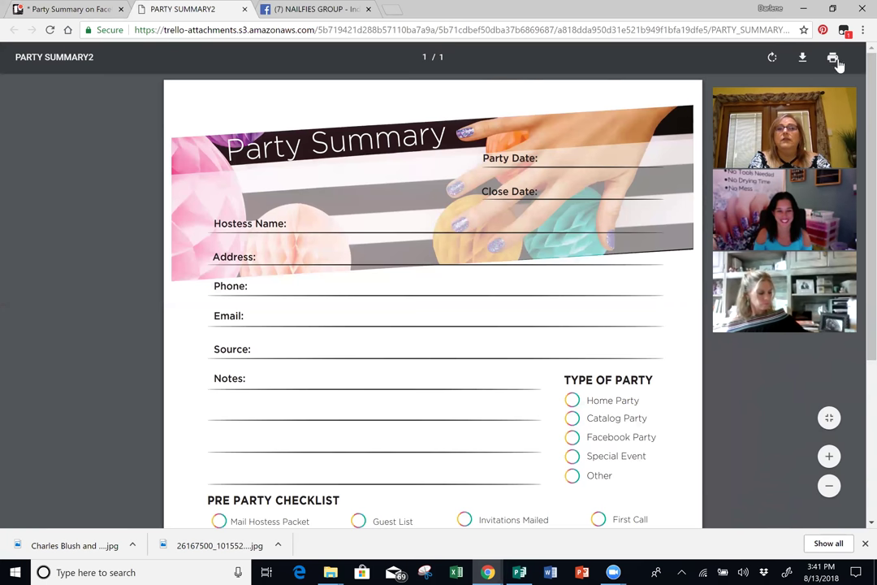
click(244, 9)
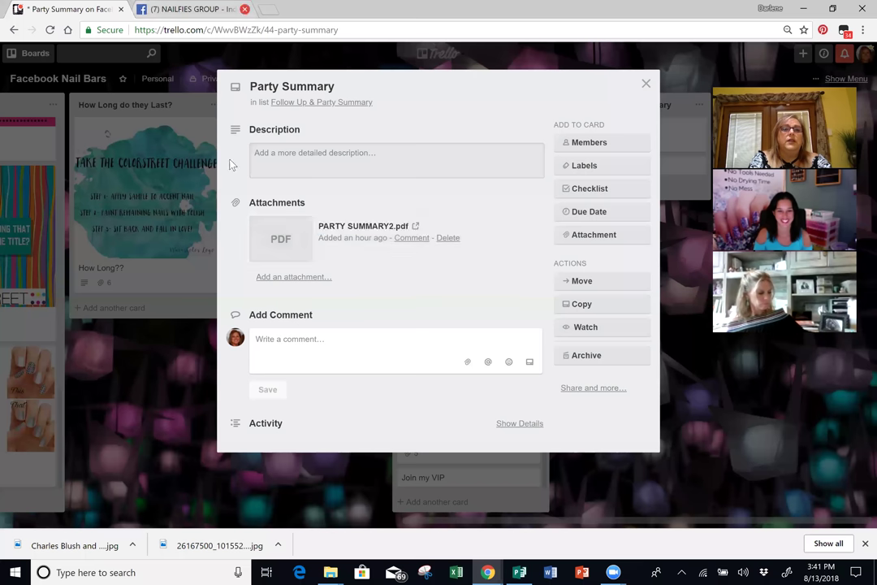
click(646, 83)
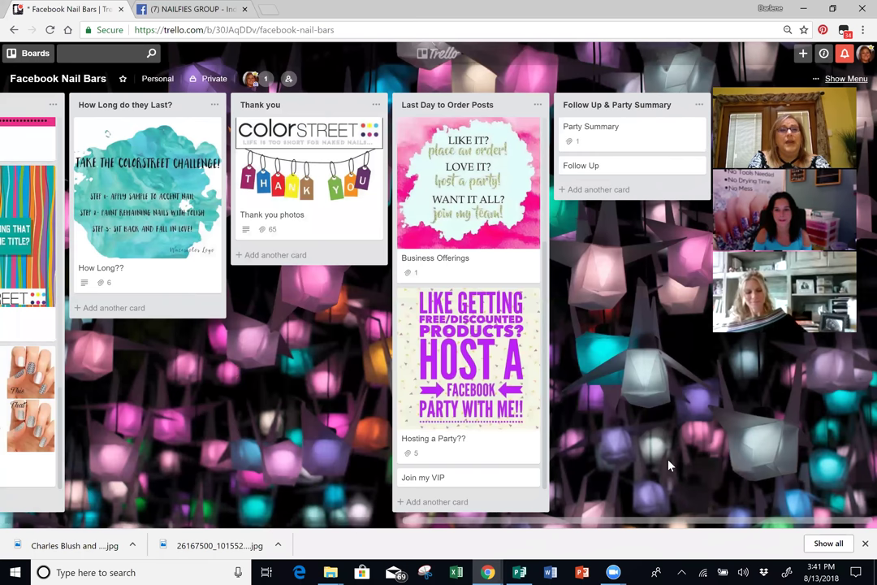
View the Link to Mock Nail Bar Group card in the Facebook Party Set Up list and close it.
scroll(669, 465, left, 10)
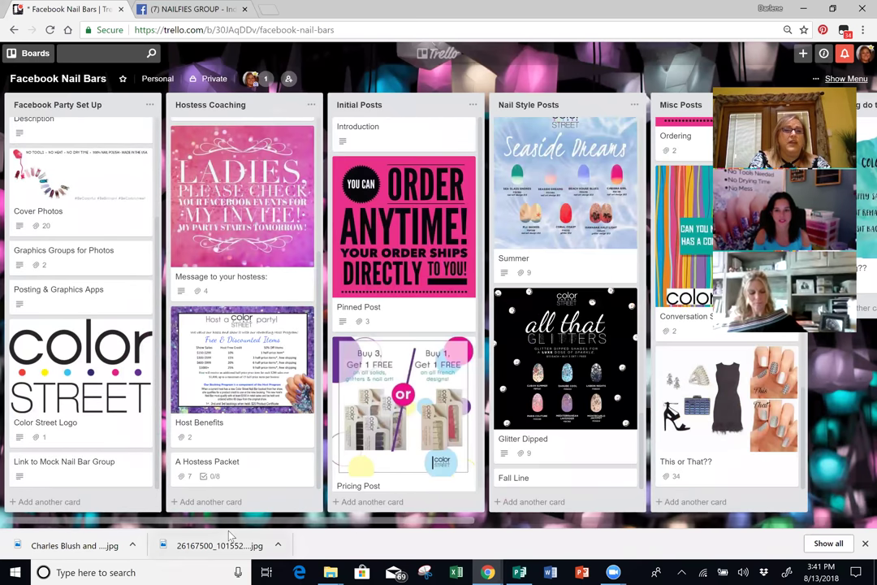
click(102, 459)
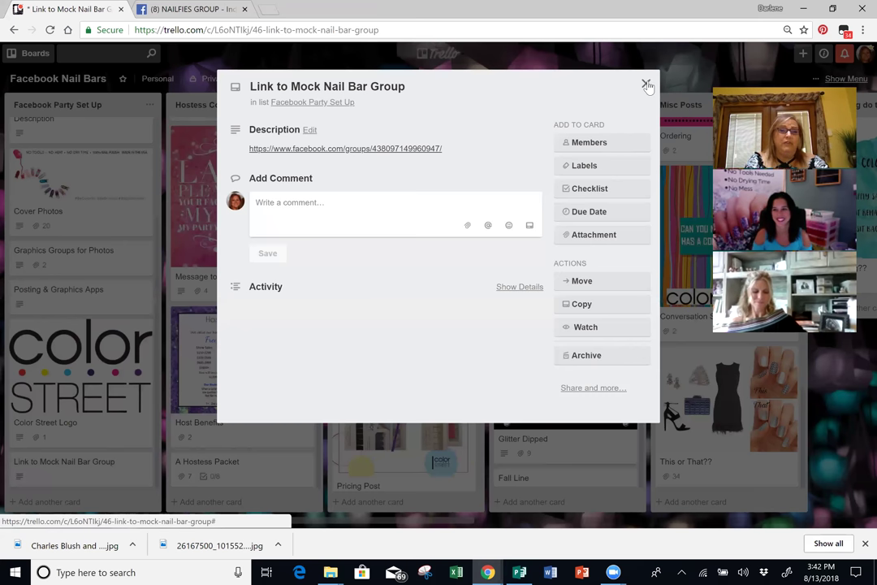
click(646, 84)
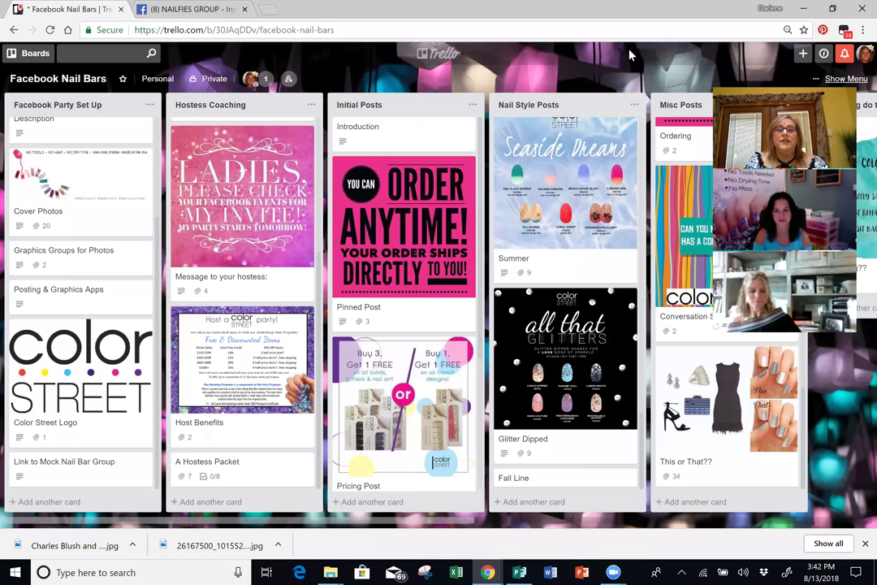